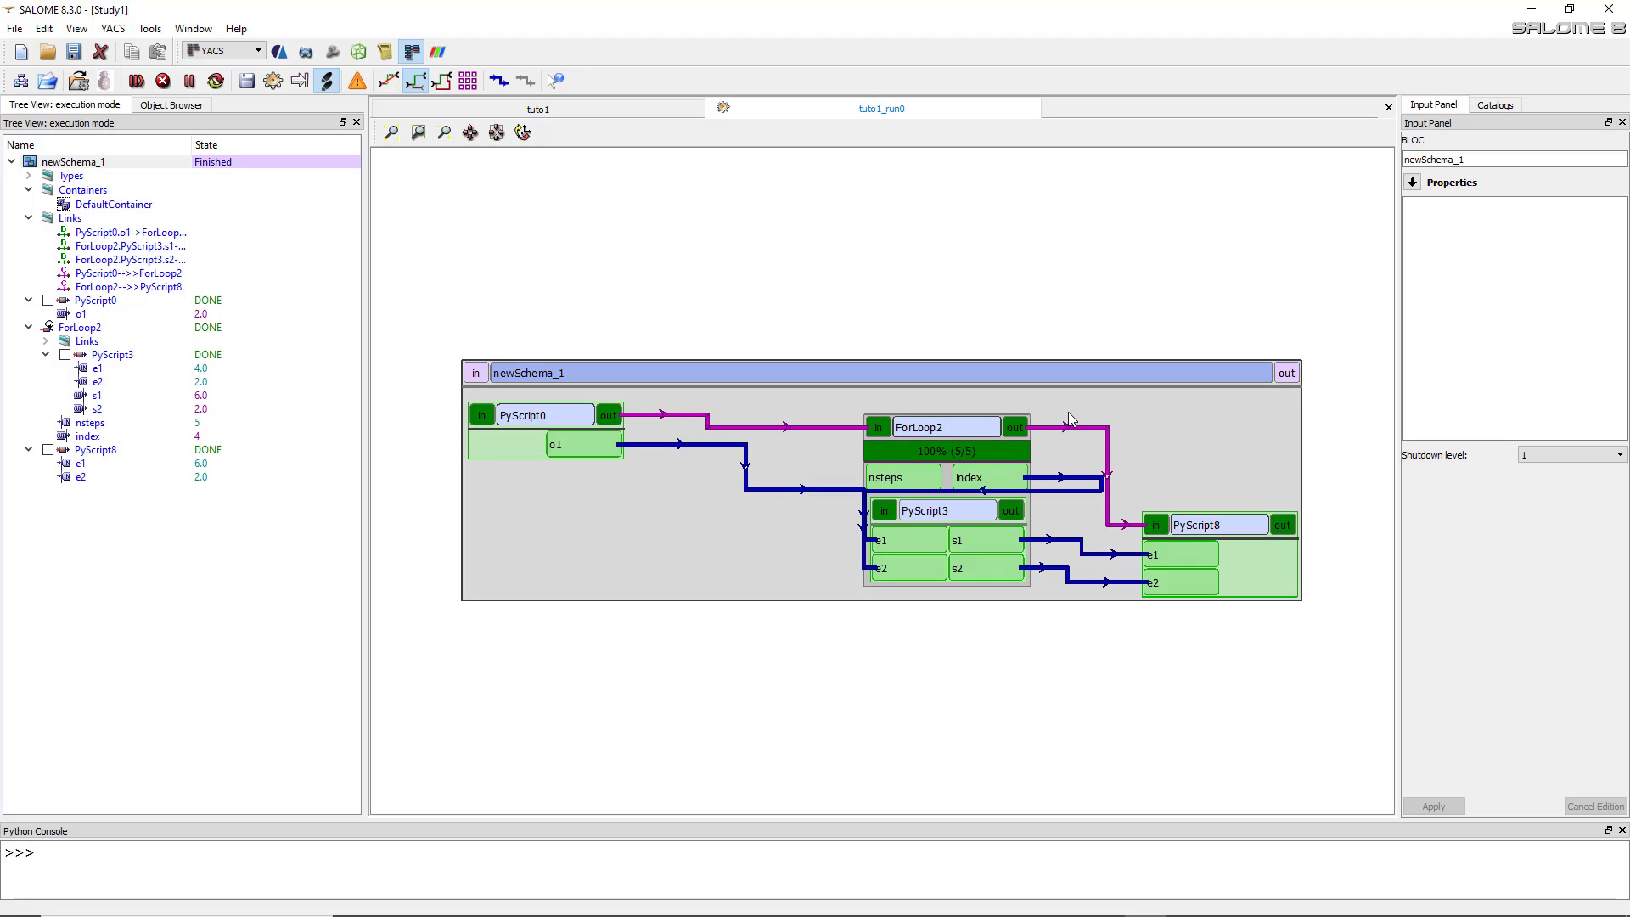
# Inspect the finished run's node and port tooltips: every node DONE, ForLoop2 at 5/5
pyautogui.moveTo(1069, 416)
pyautogui.moveTo(867, 492)
# Move ForLoop2 left, check PyScript3 outputs s1=6.0 and s2=2.0, then select newSchema_1
pyautogui.moveTo(926, 427); pyautogui.dragTo(876, 418)
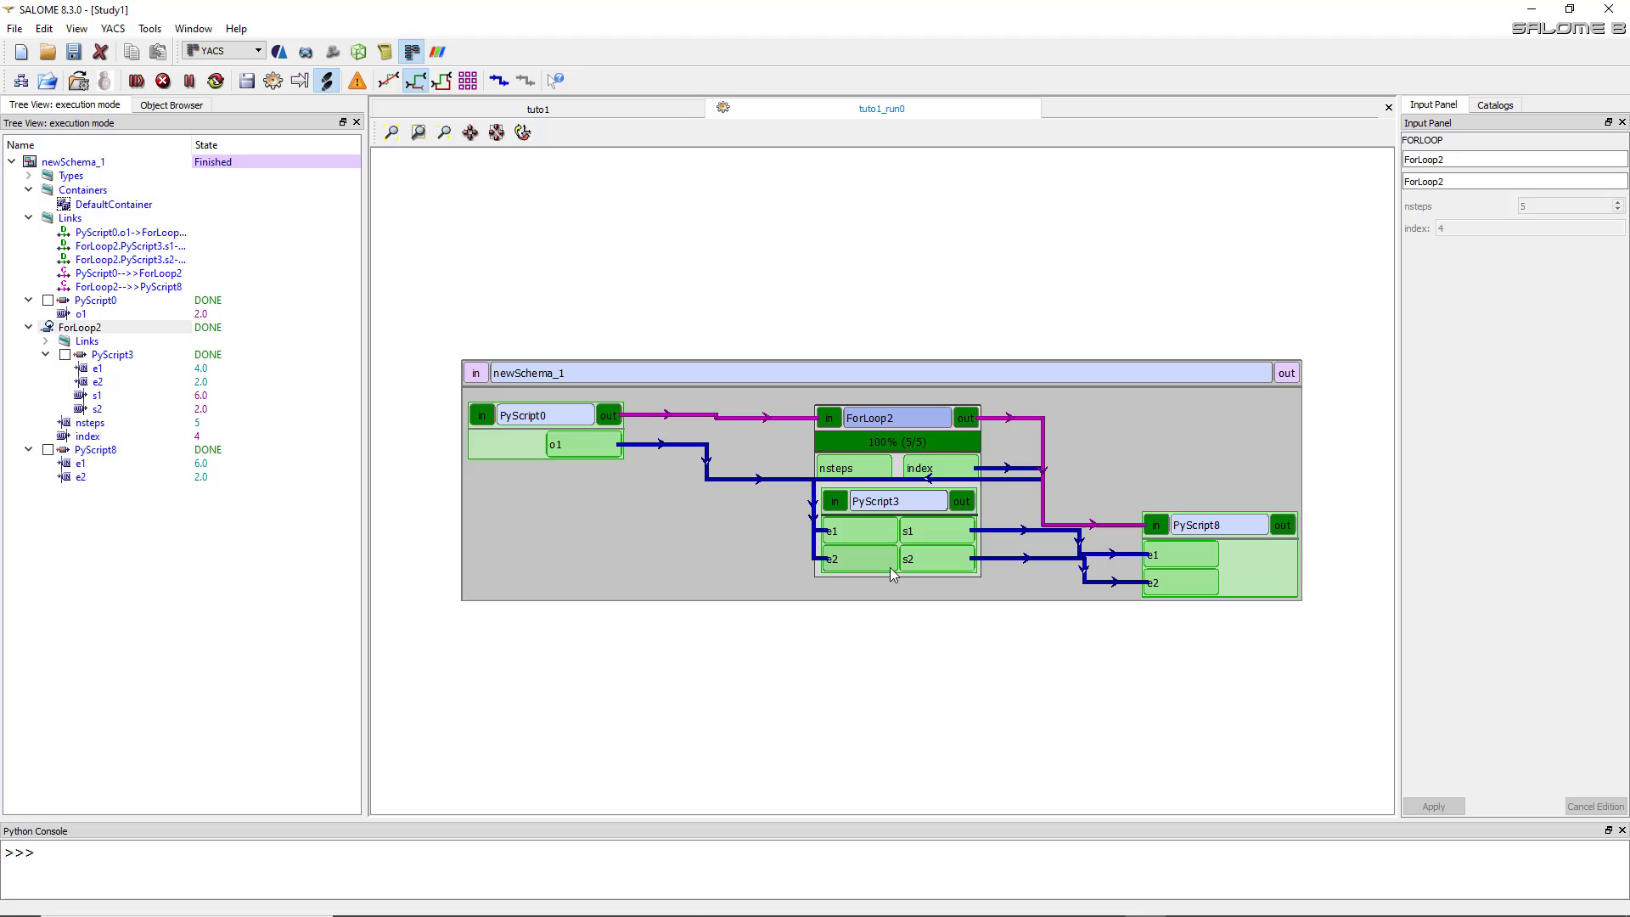
pyautogui.moveTo(890, 567)
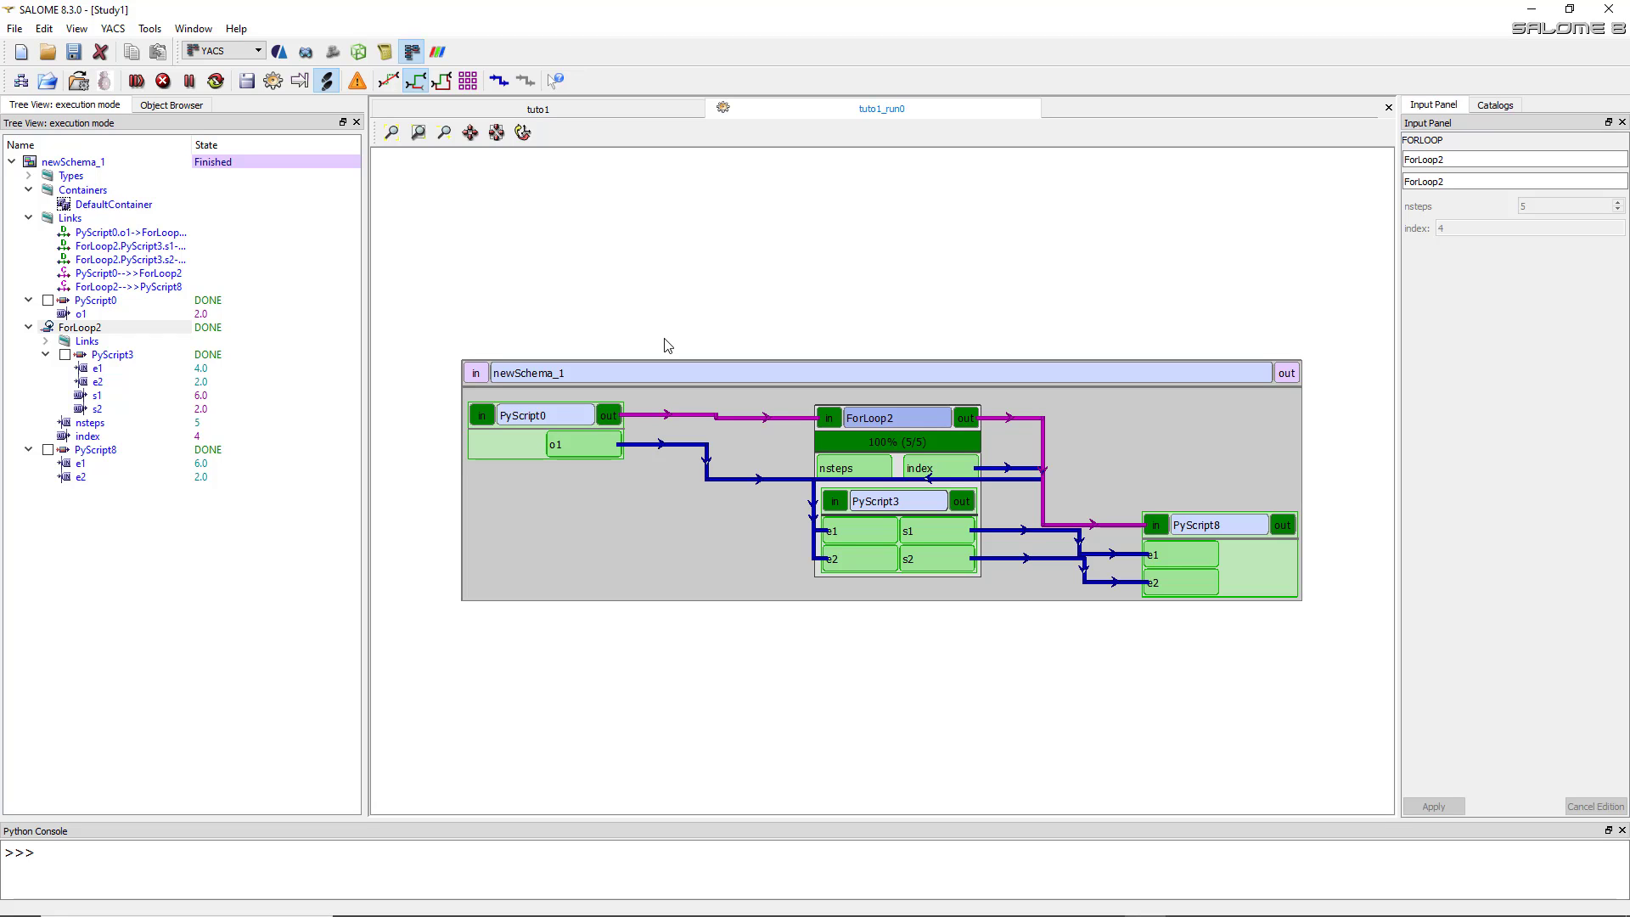
pyautogui.click(689, 367)
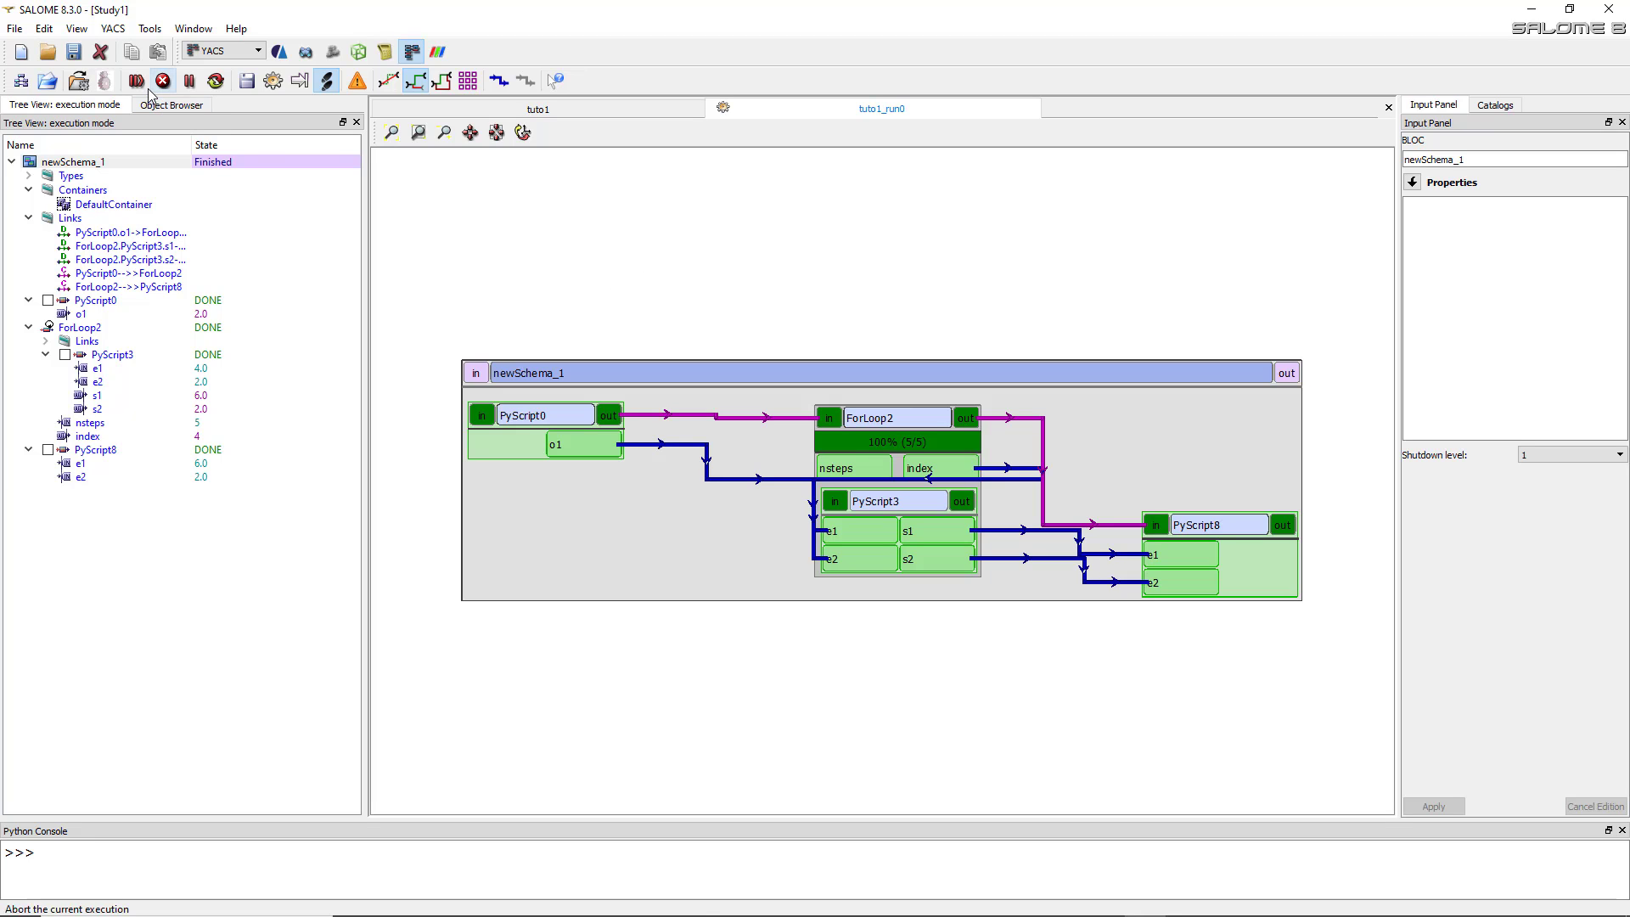
# Save and close the executed study as Study2, then cancel the New Study prompt
pyautogui.click(34, 54)
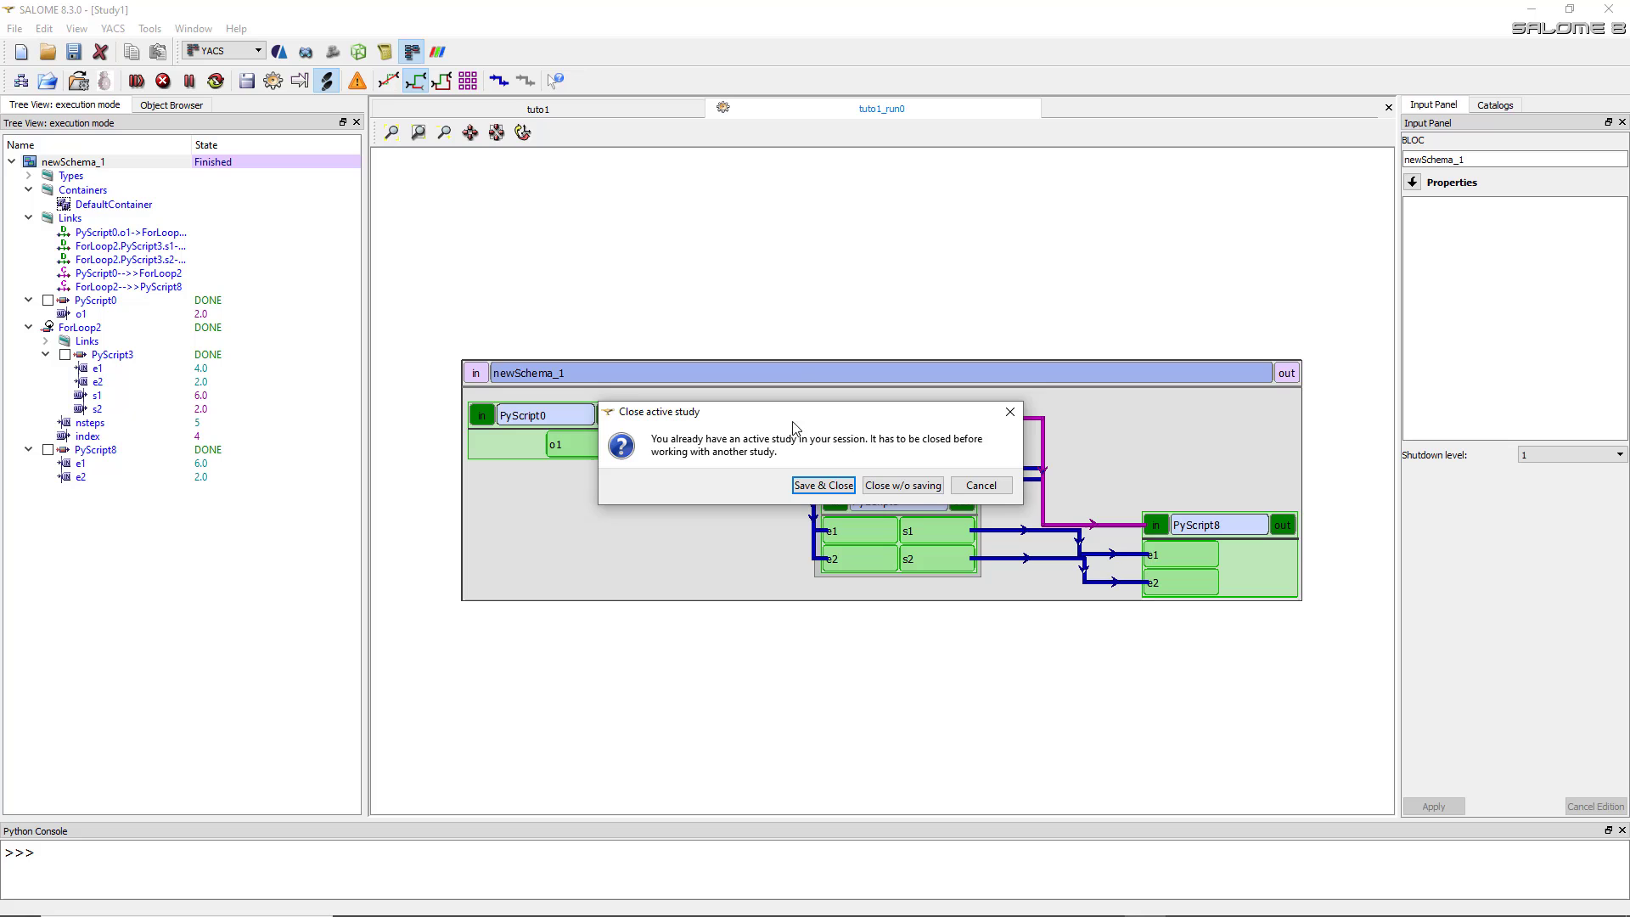
pyautogui.click(821, 486)
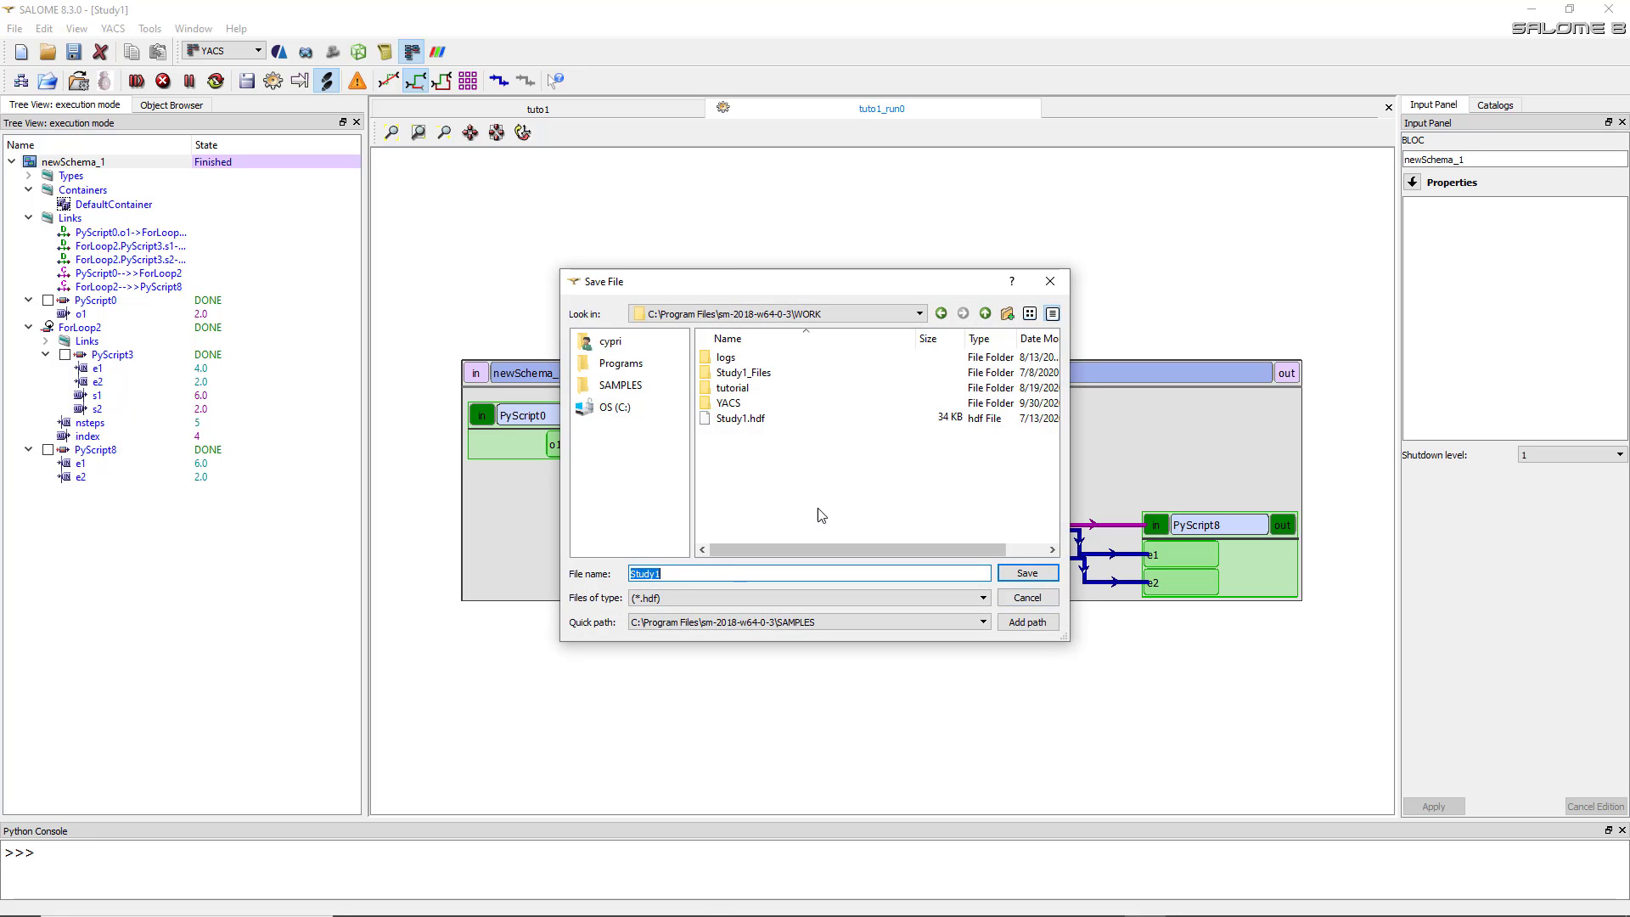
pyautogui.click(707, 572)
pyautogui.press('BackSpace')
pyautogui.write('2')
pyautogui.press('Return')
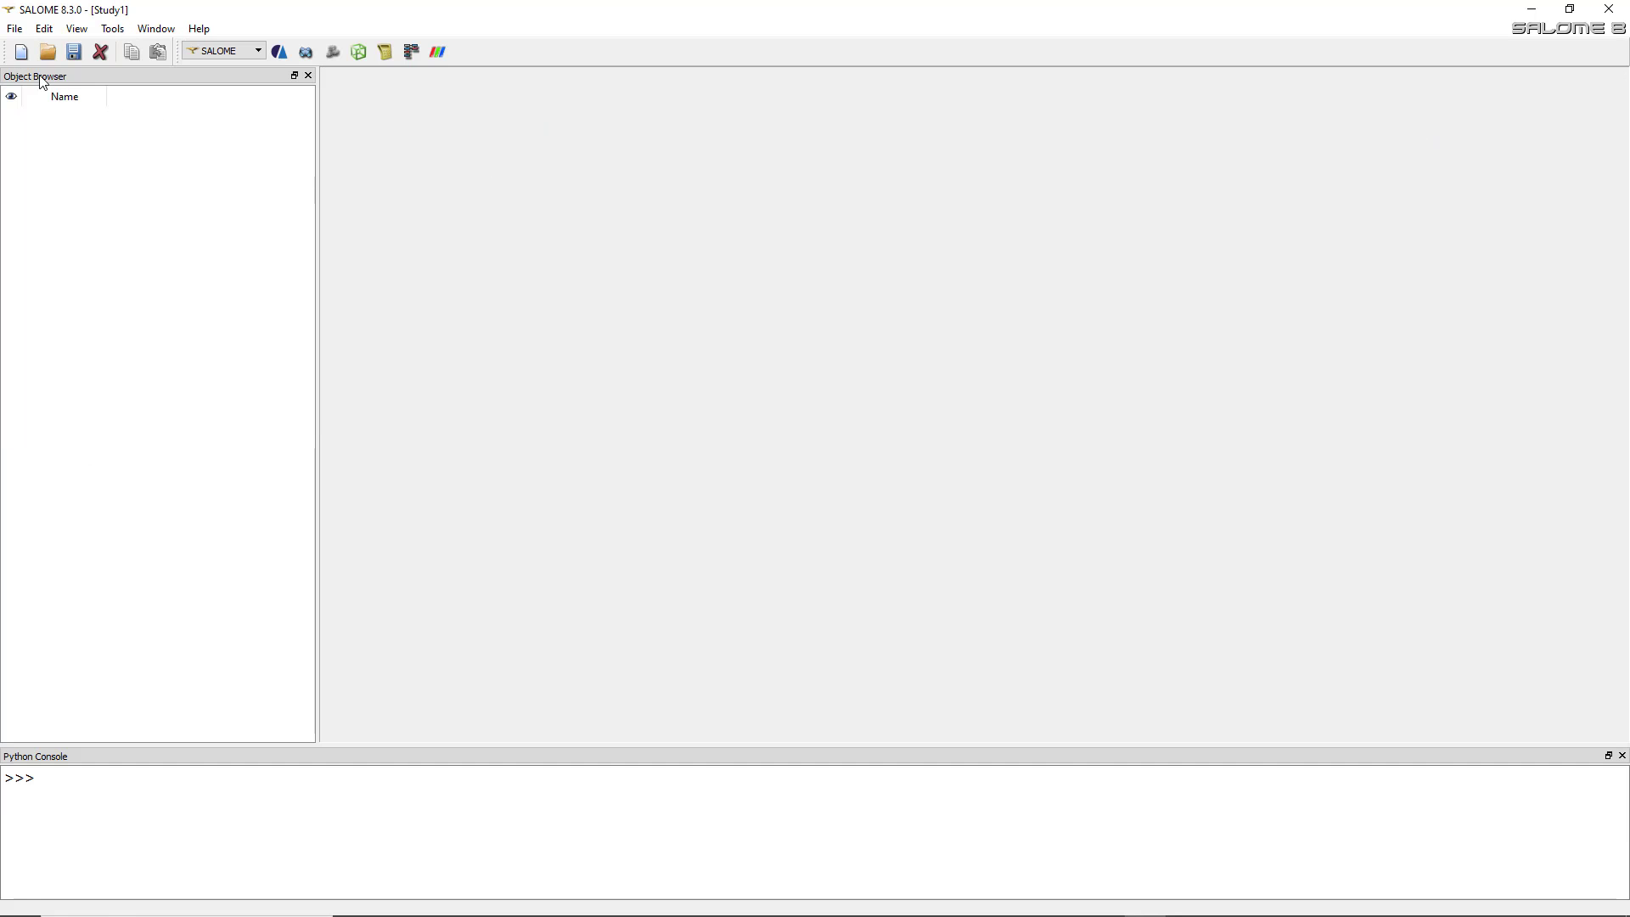
pyautogui.click(22, 54)
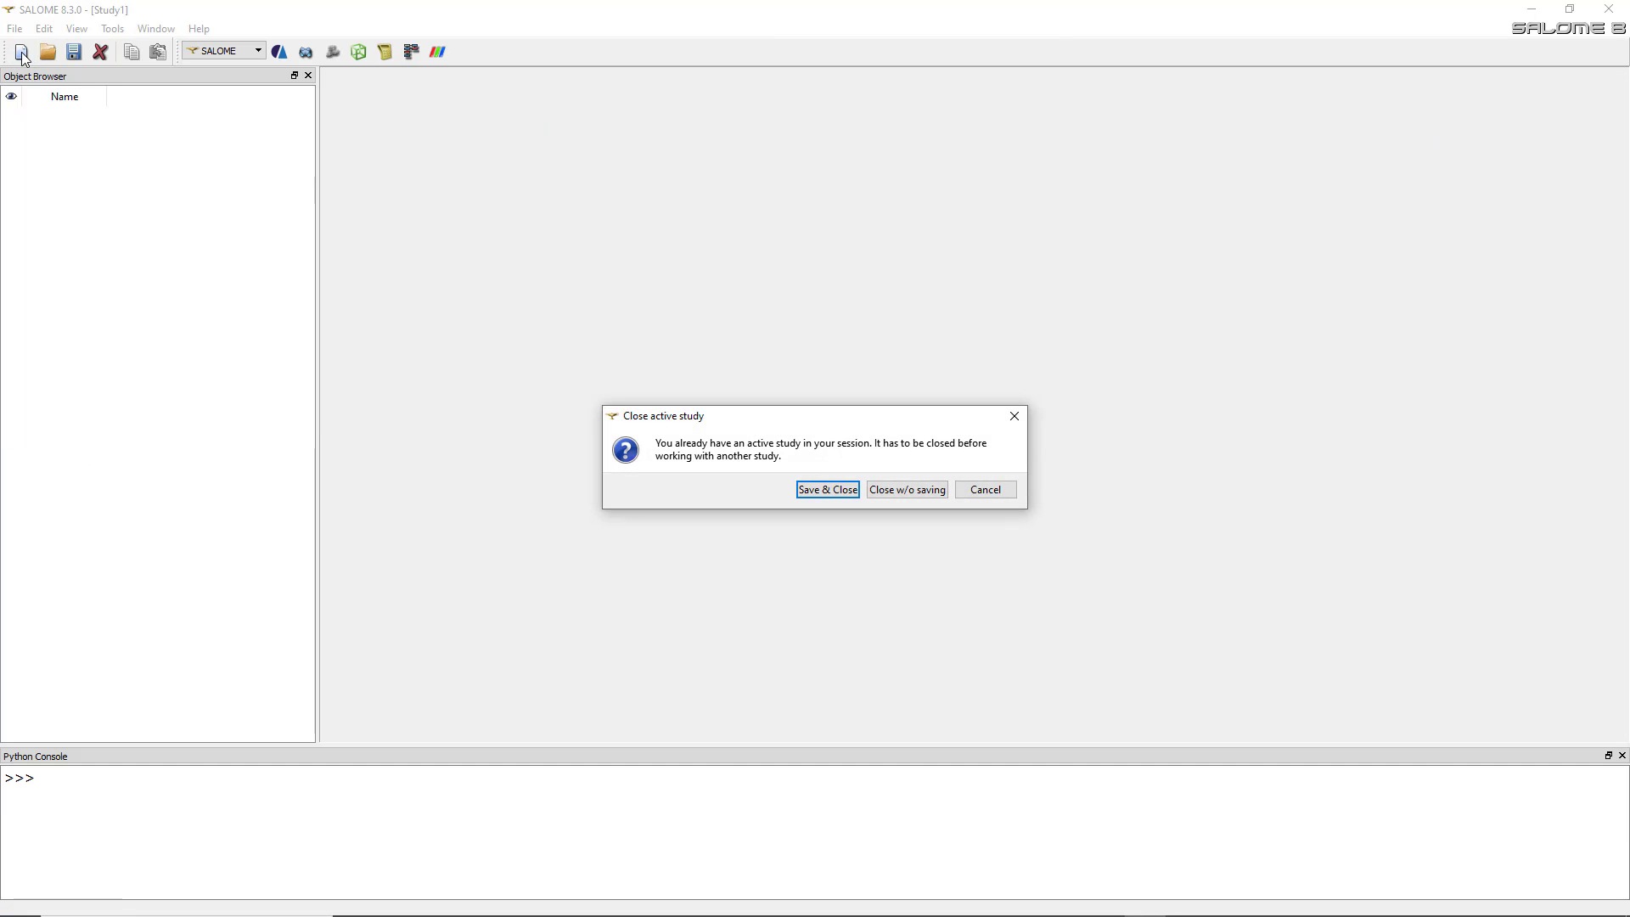
pyautogui.click(993, 489)
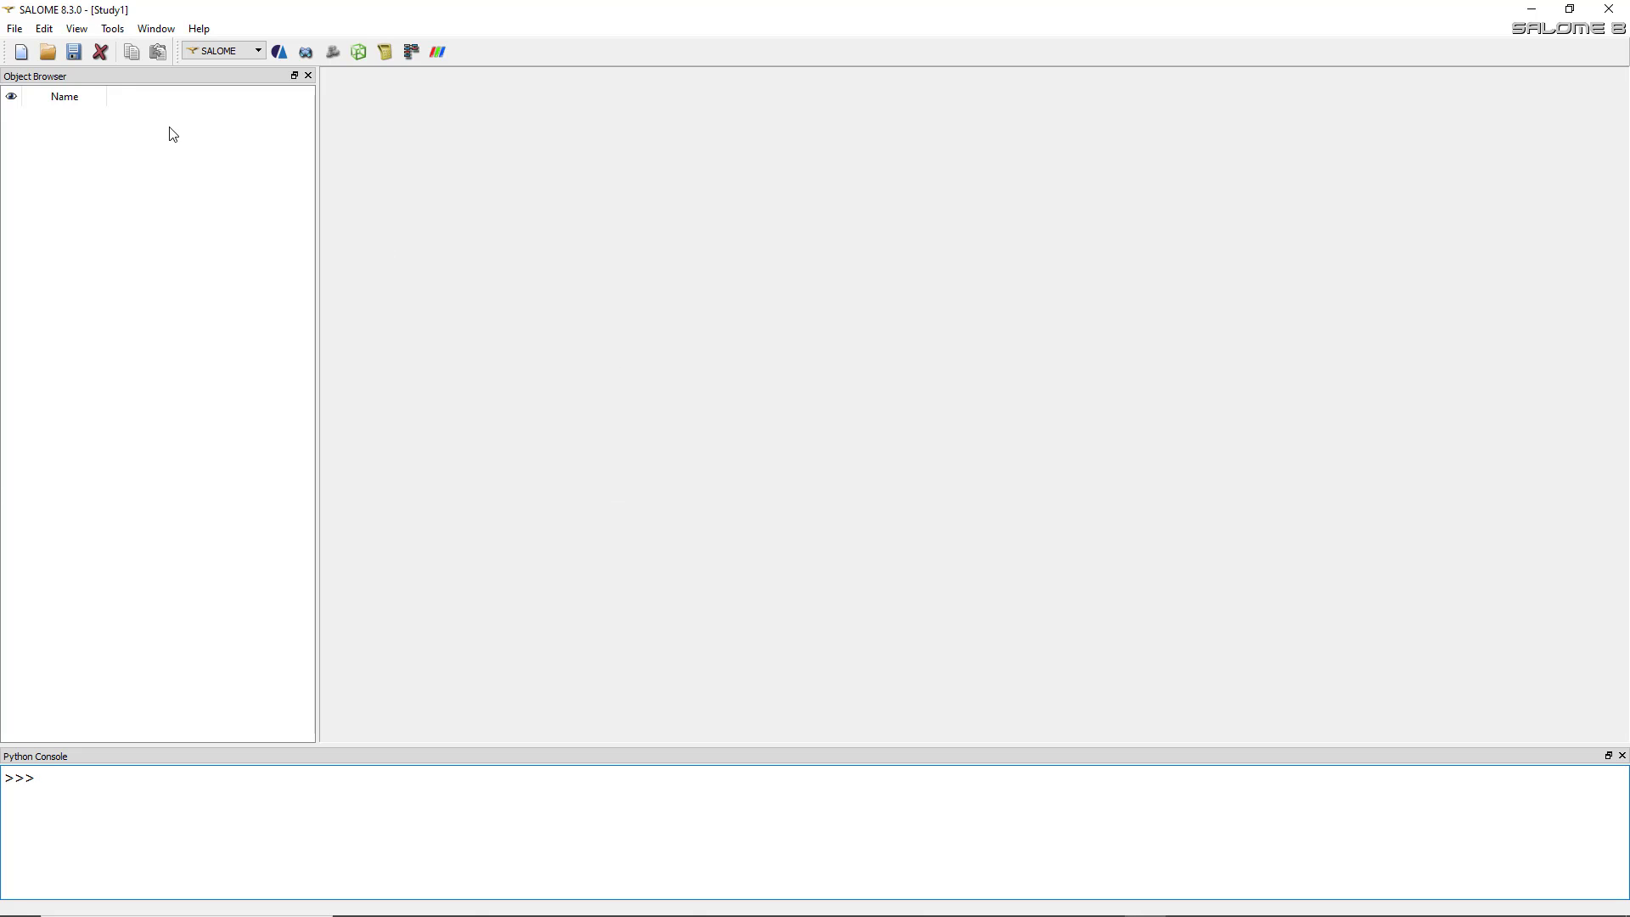
# Load the YACS module and create the empty schema newSchema_2
pyautogui.click(412, 54)
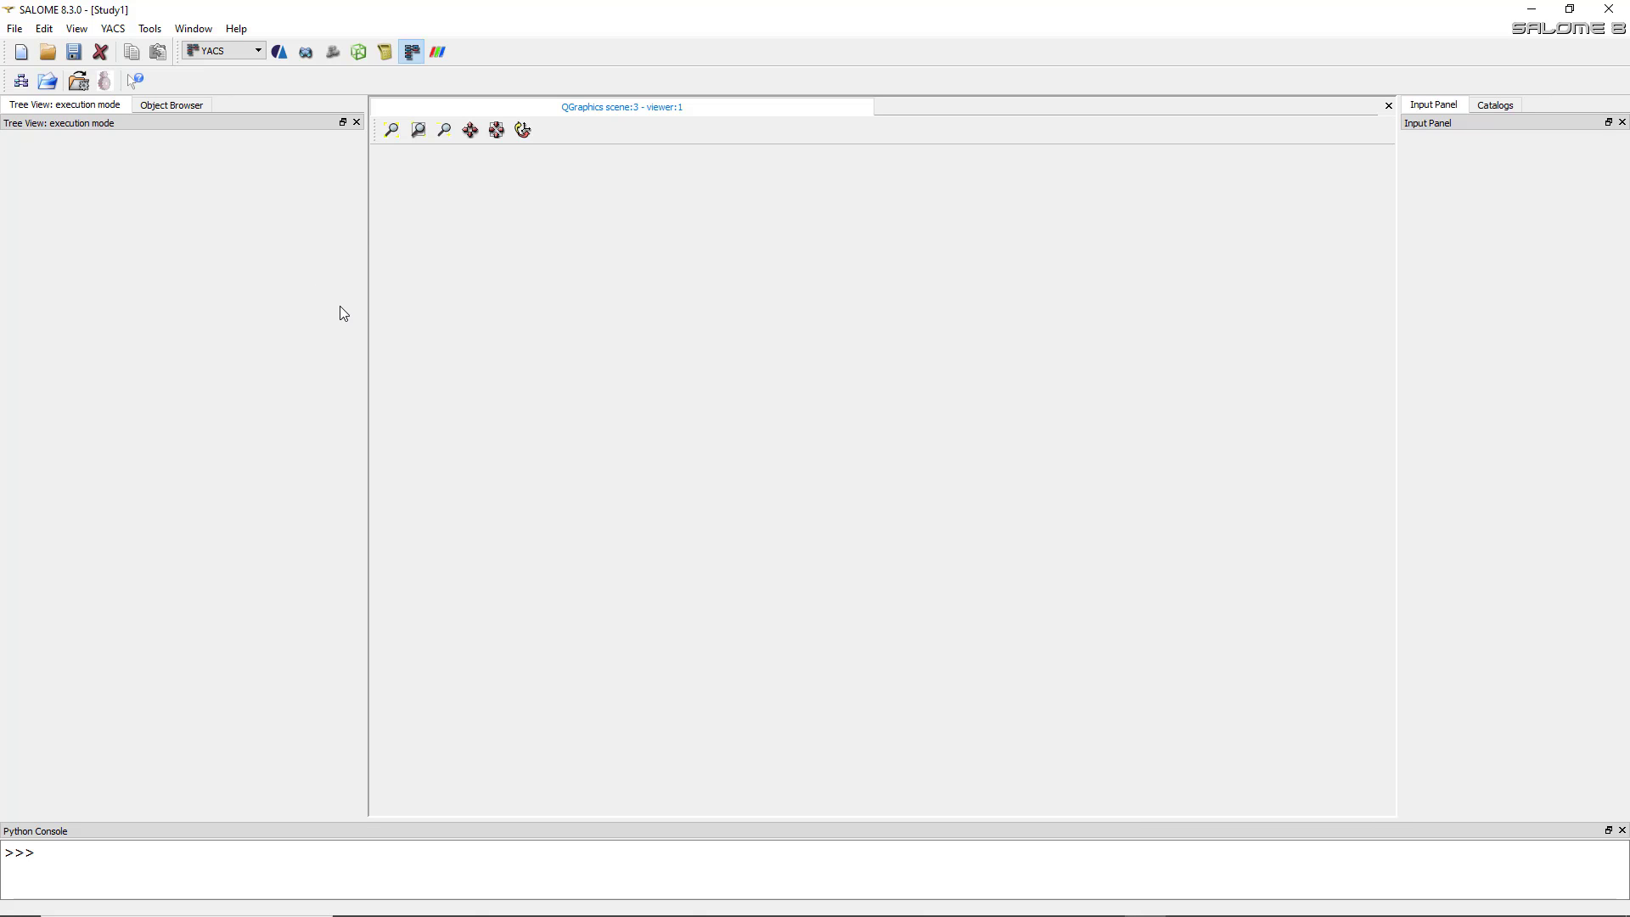
pyautogui.click(21, 81)
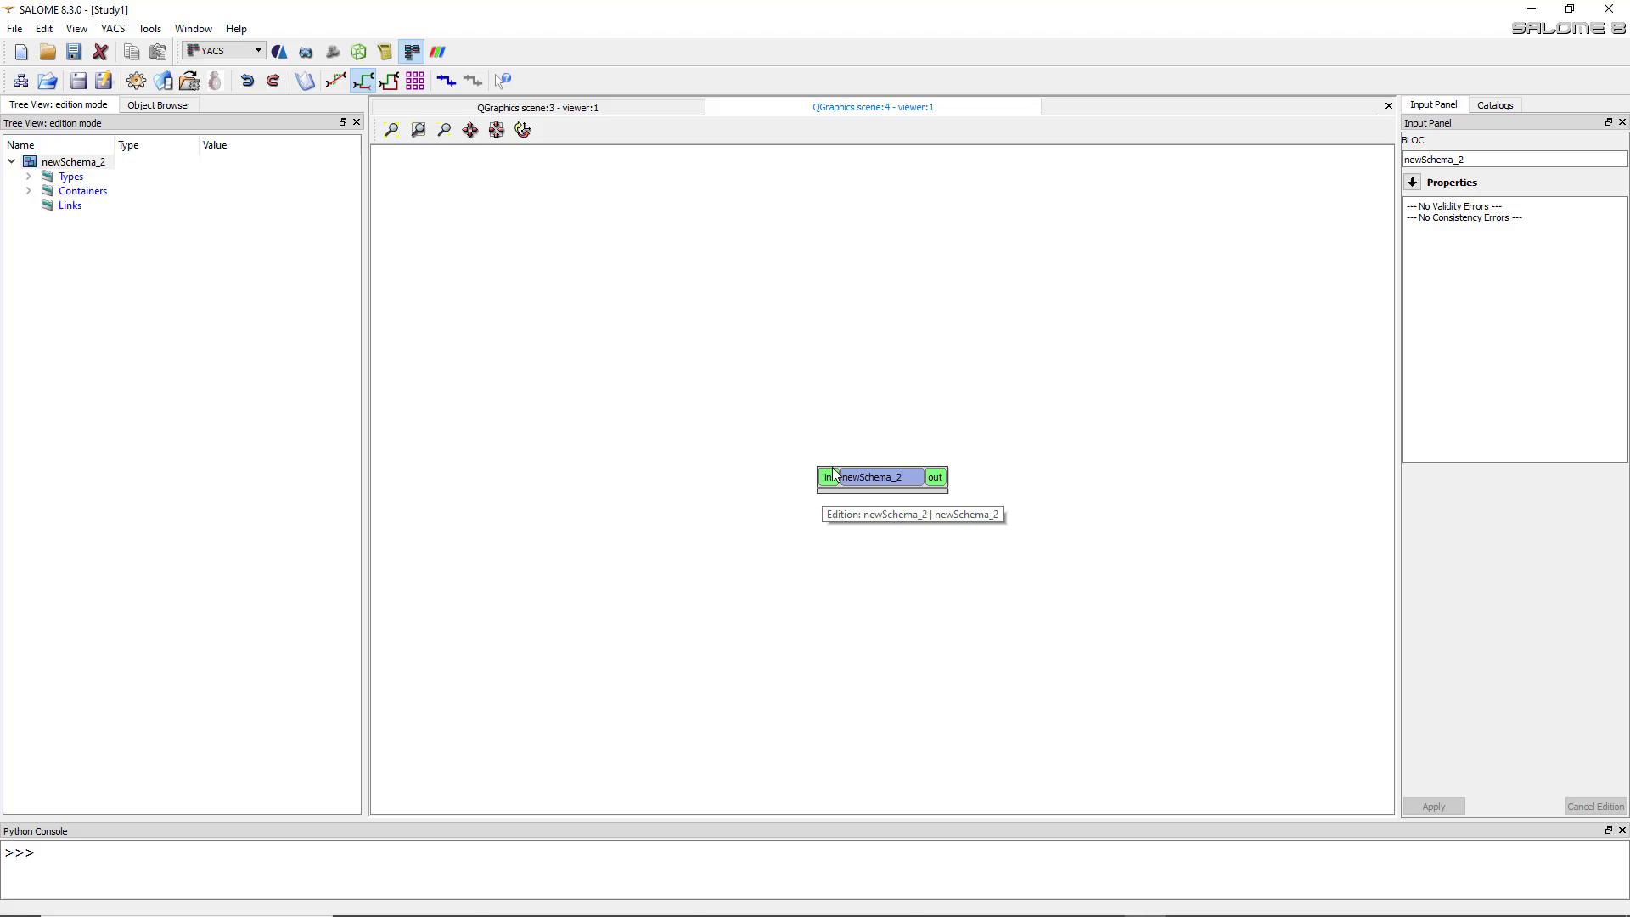
# Add the inline Python script node PyScript0 to newSchema_2 and select it
pyautogui.rightClick(911, 479)
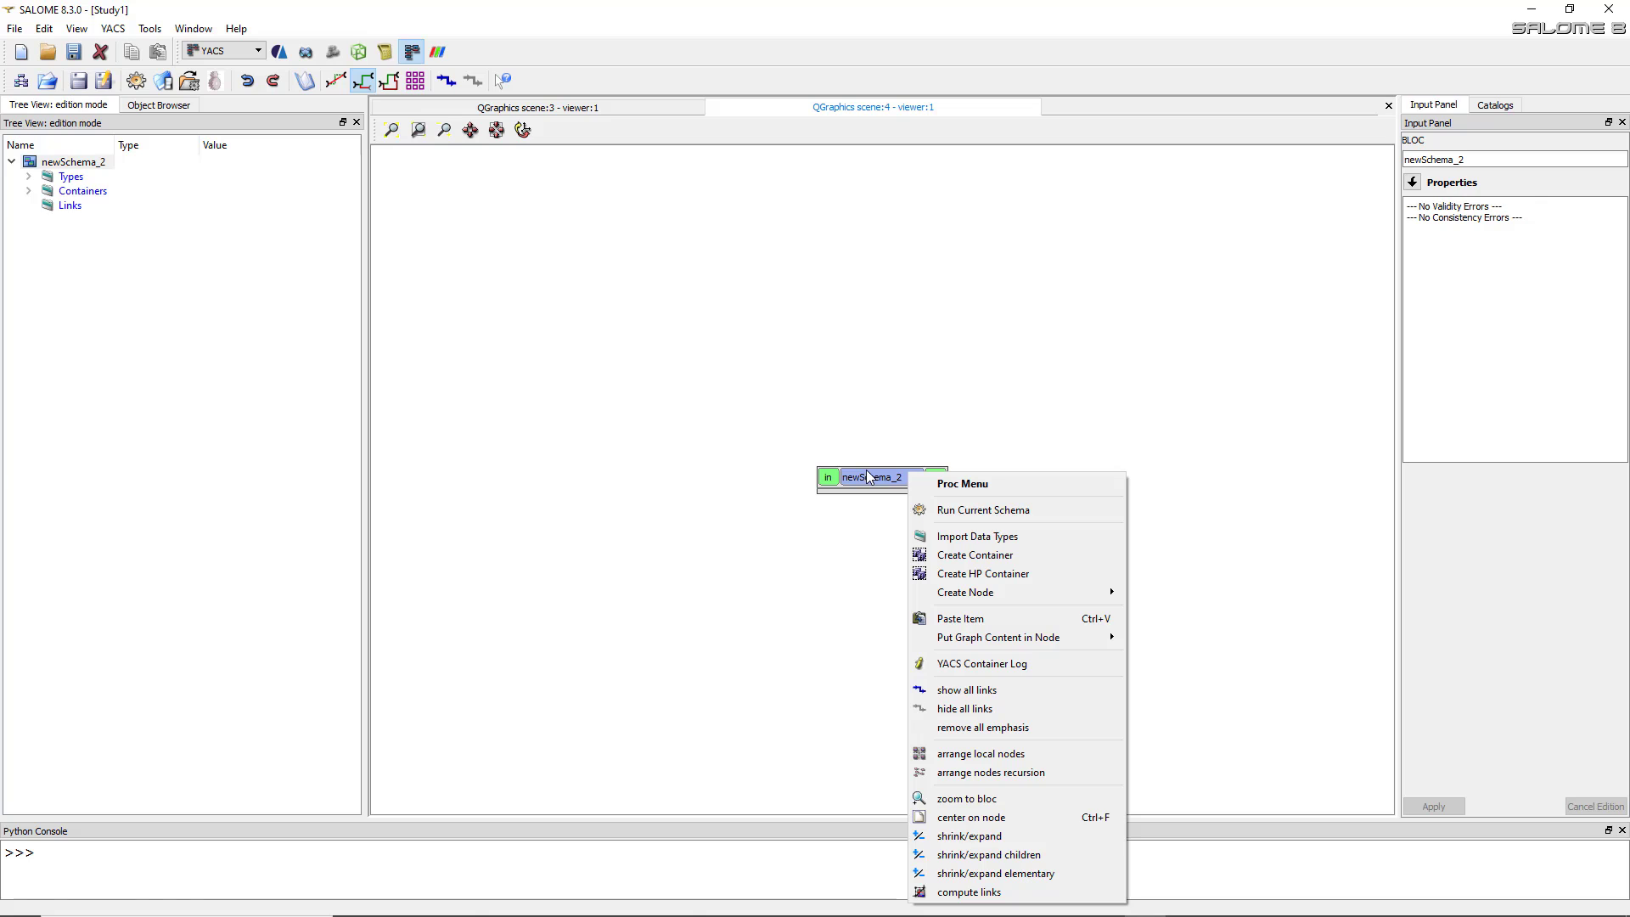
pyautogui.moveTo(991, 592)
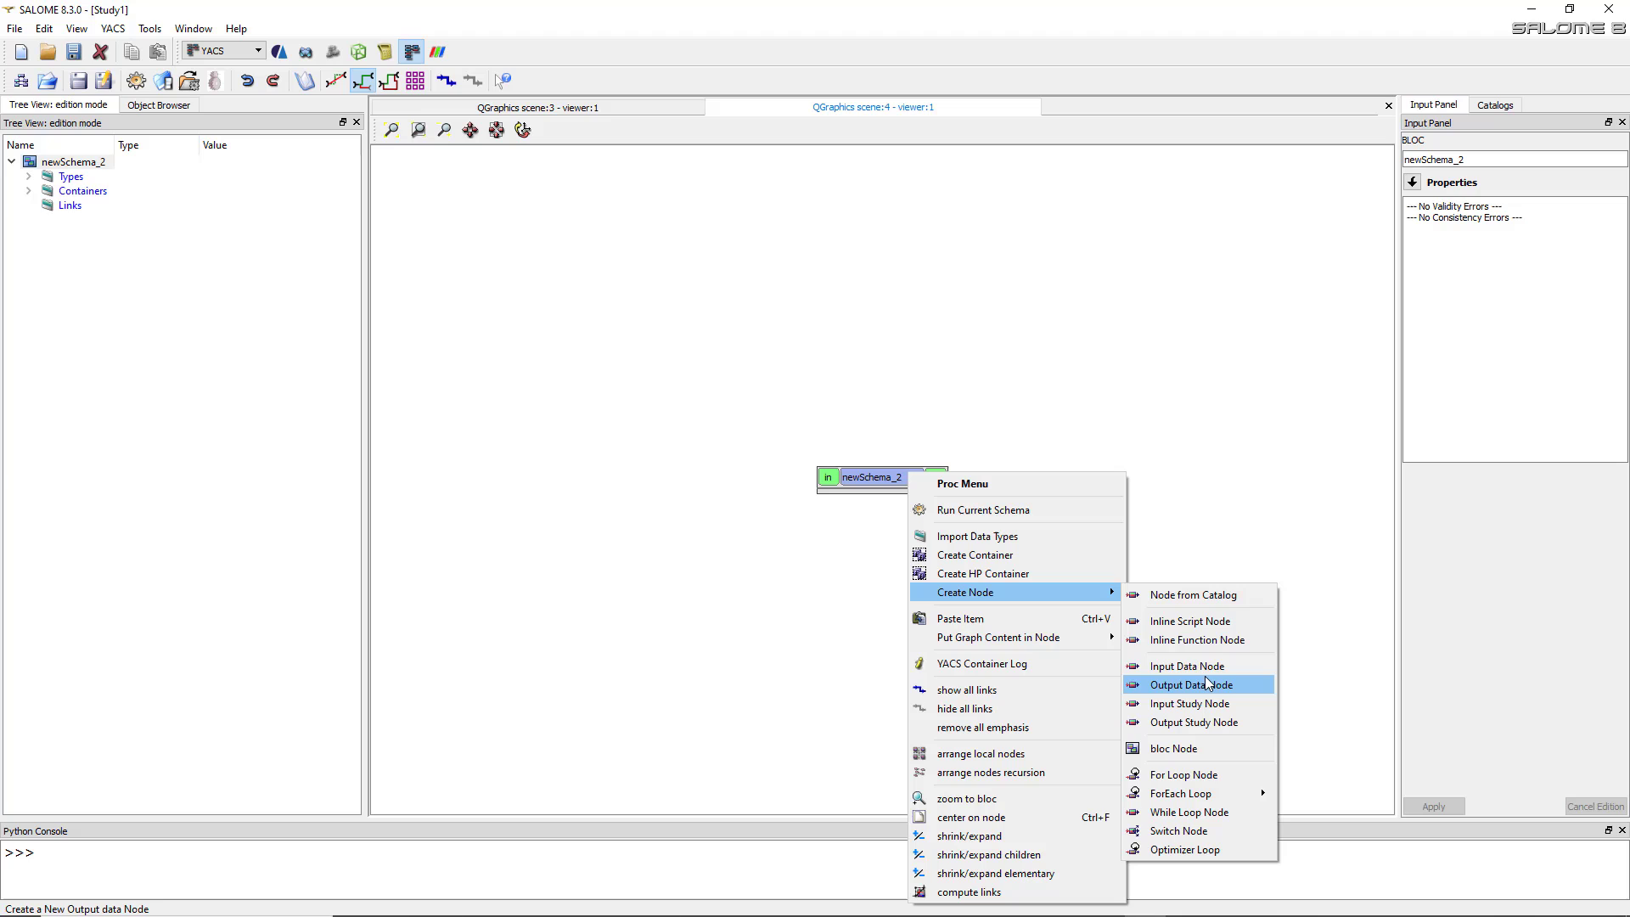
pyautogui.click(1216, 628)
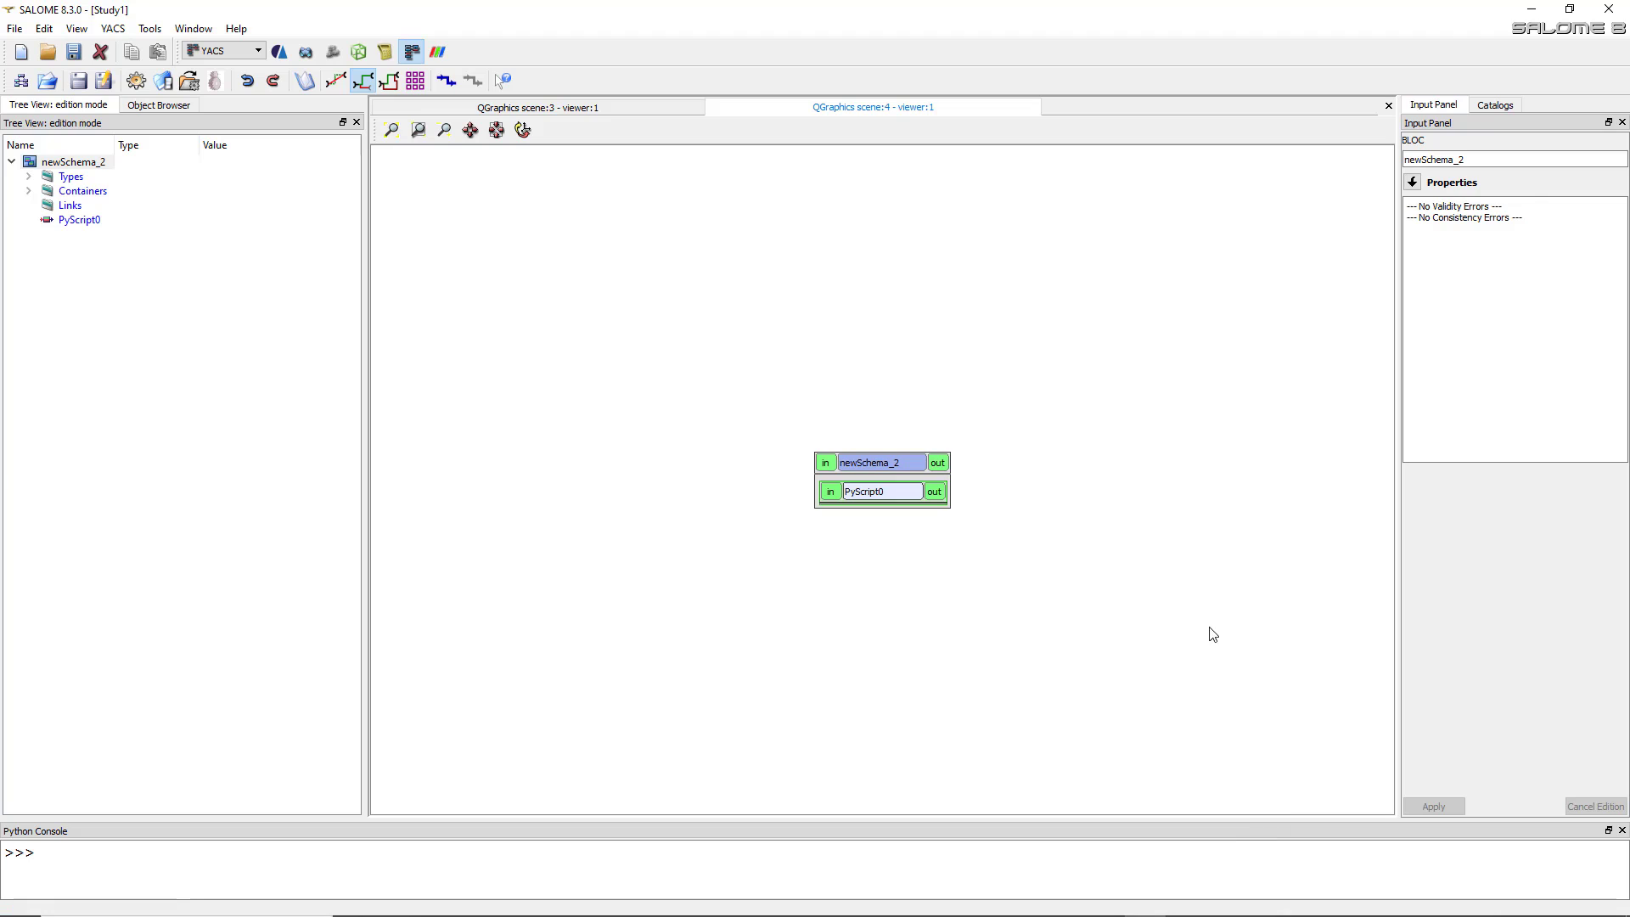
pyautogui.click(905, 491)
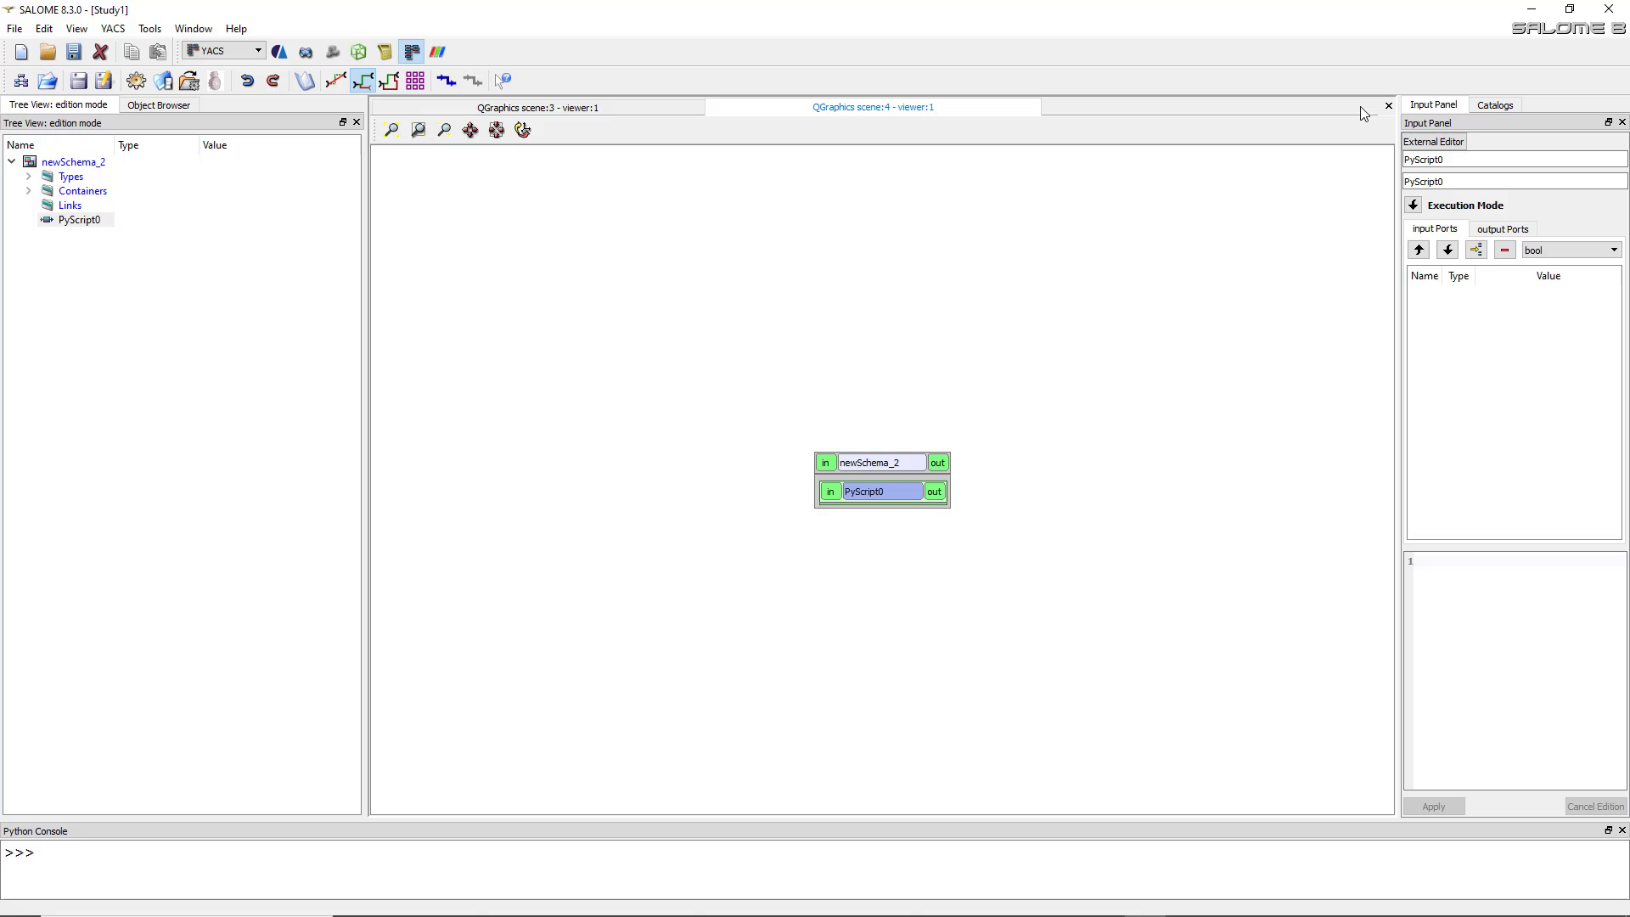
# Widen the Input Panel and add a double output port o1 to PyScript0
pyautogui.moveTo(1399, 239); pyautogui.dragTo(1250, 243)
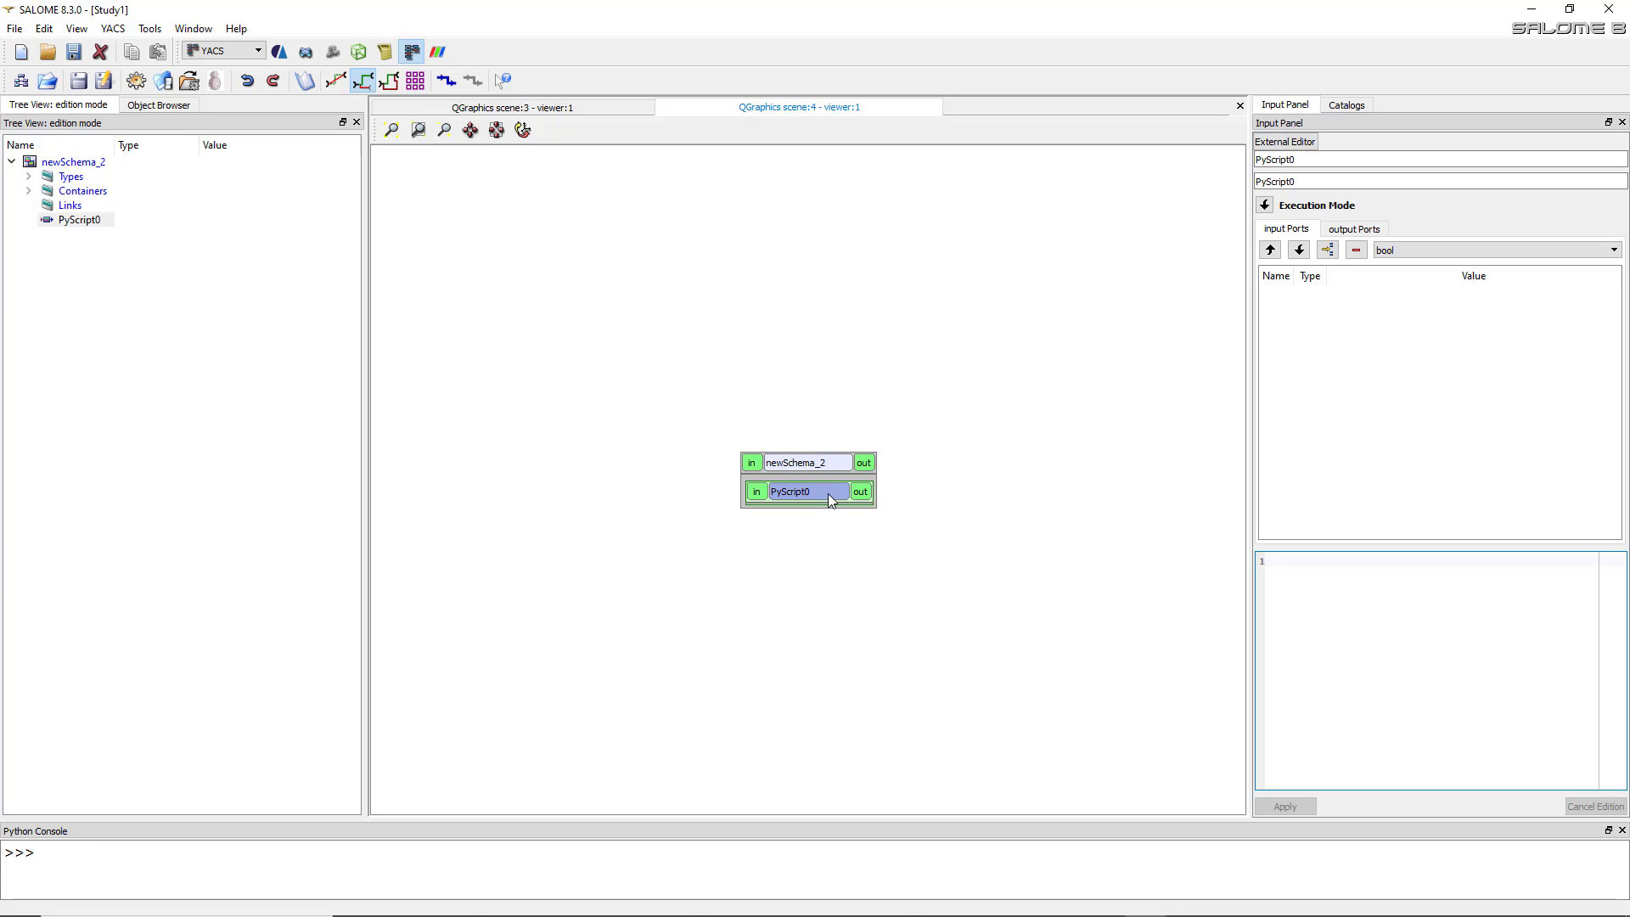
pyautogui.click(787, 505)
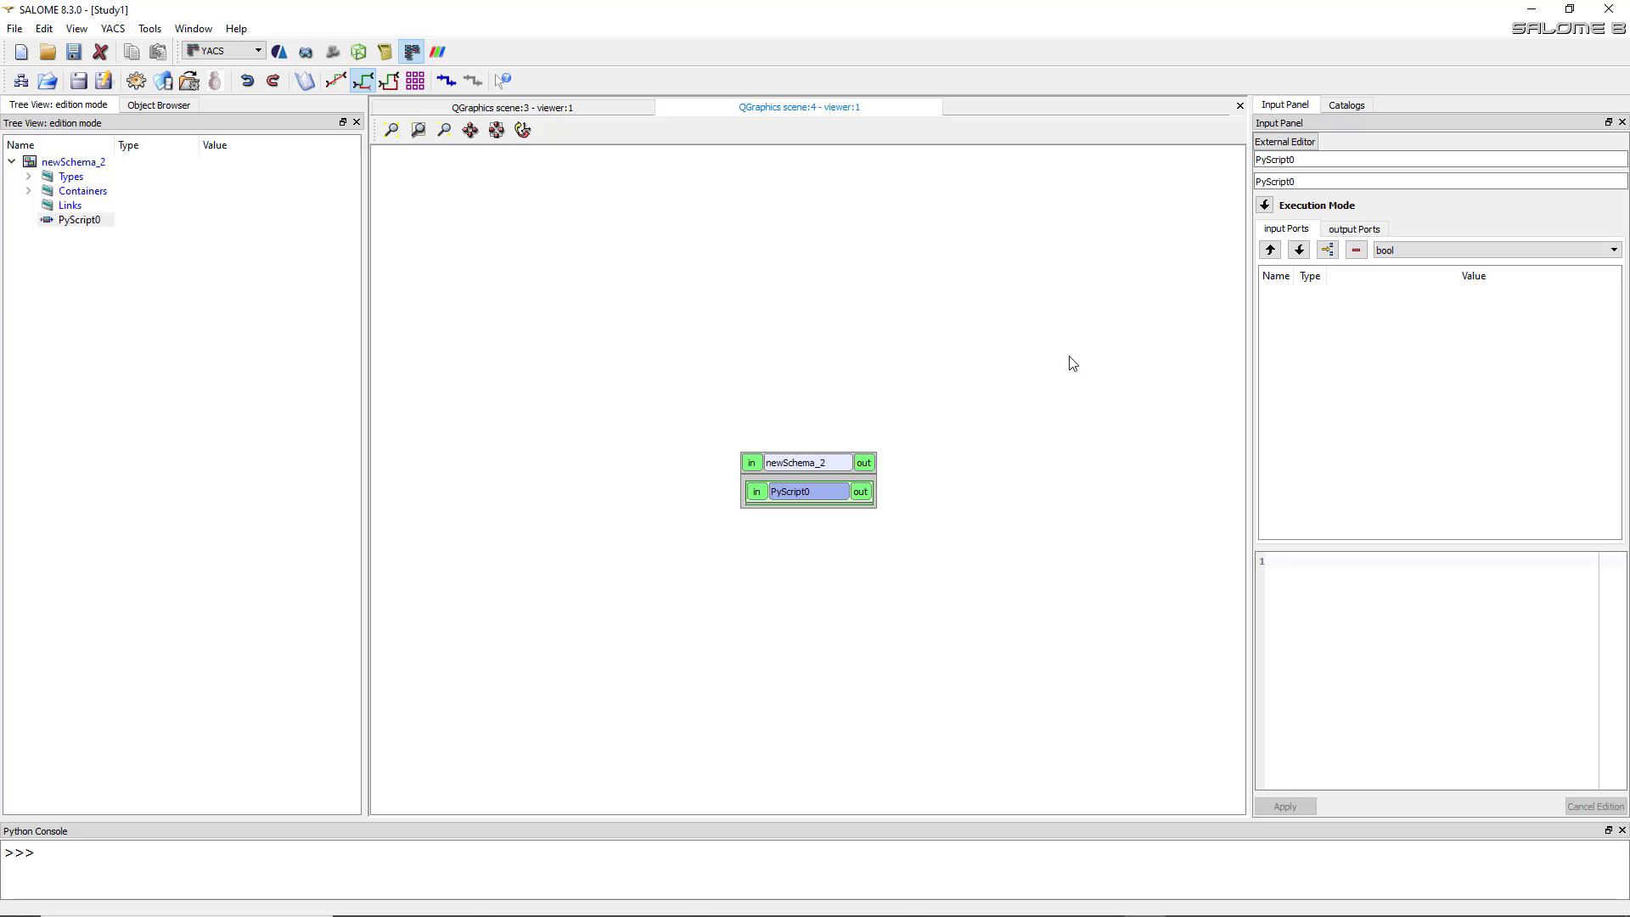
pyautogui.click(1368, 231)
pyautogui.click(1414, 251)
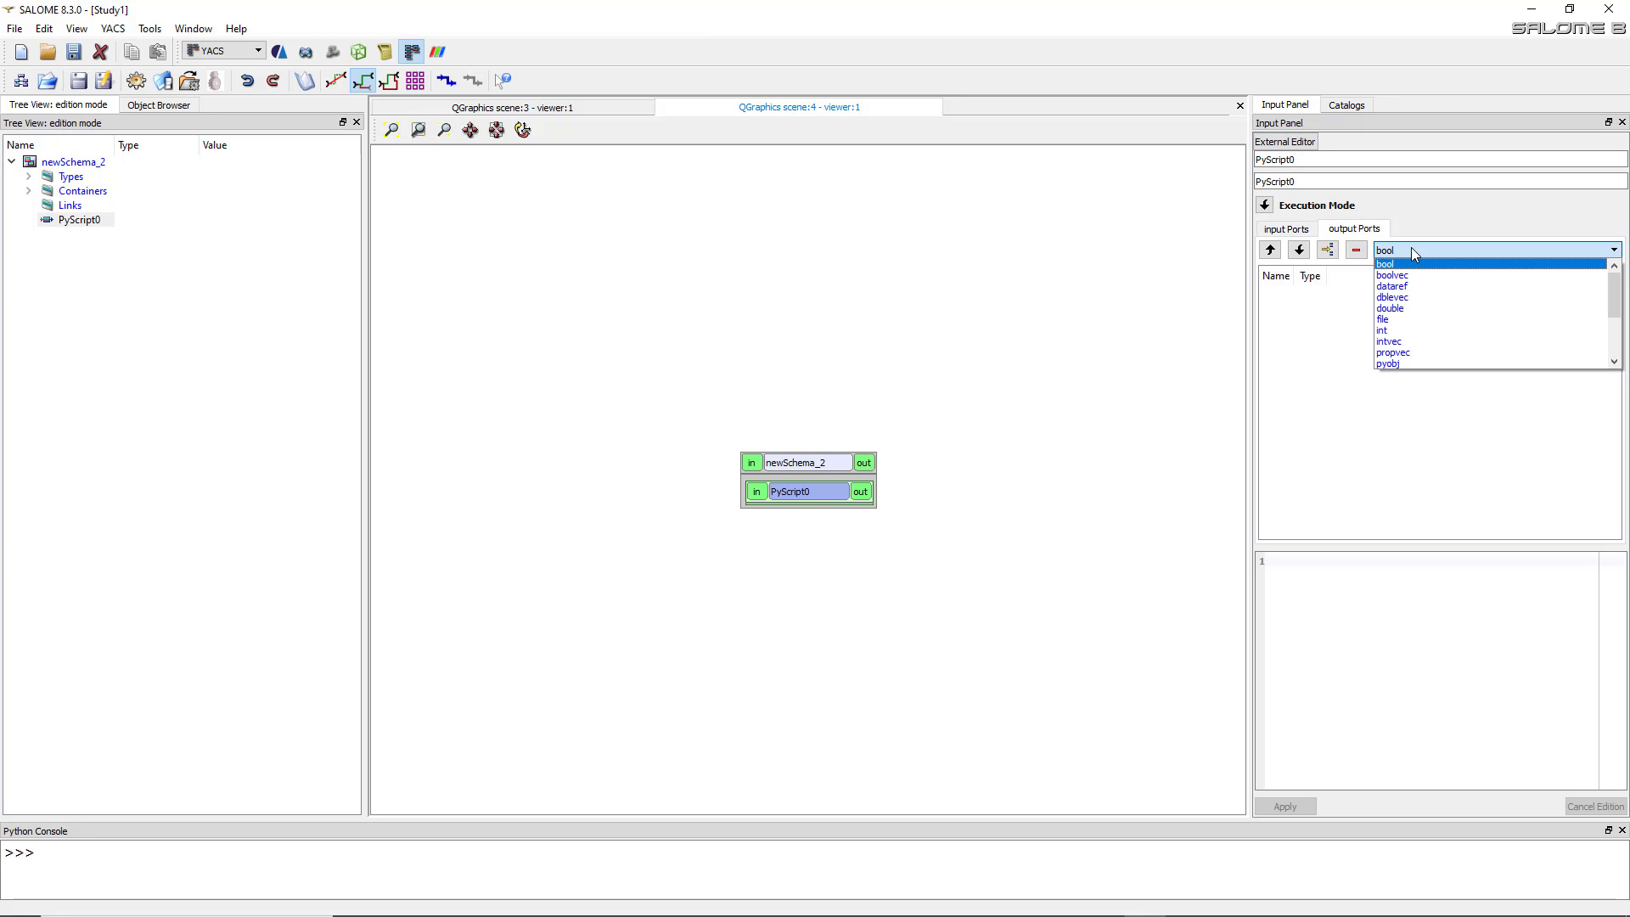
pyautogui.click(1414, 309)
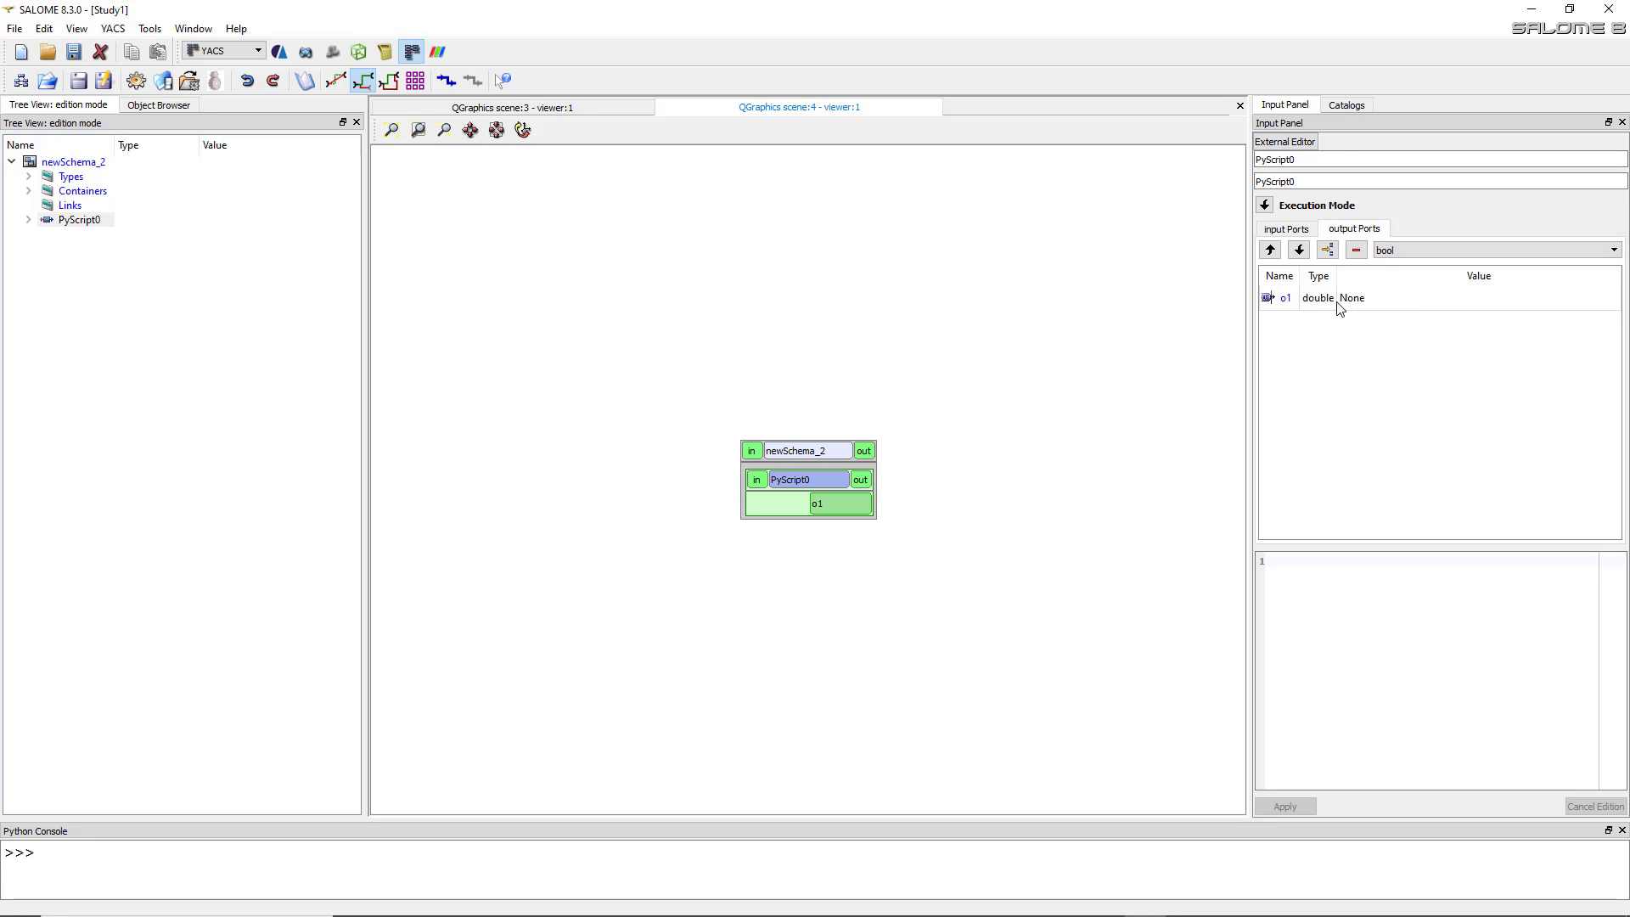
# Confirm port o1, set PyScript0's script to 'o1 = 2', and reposition the node
pyautogui.doubleClick(1290, 304)
pyautogui.click(1284, 302)
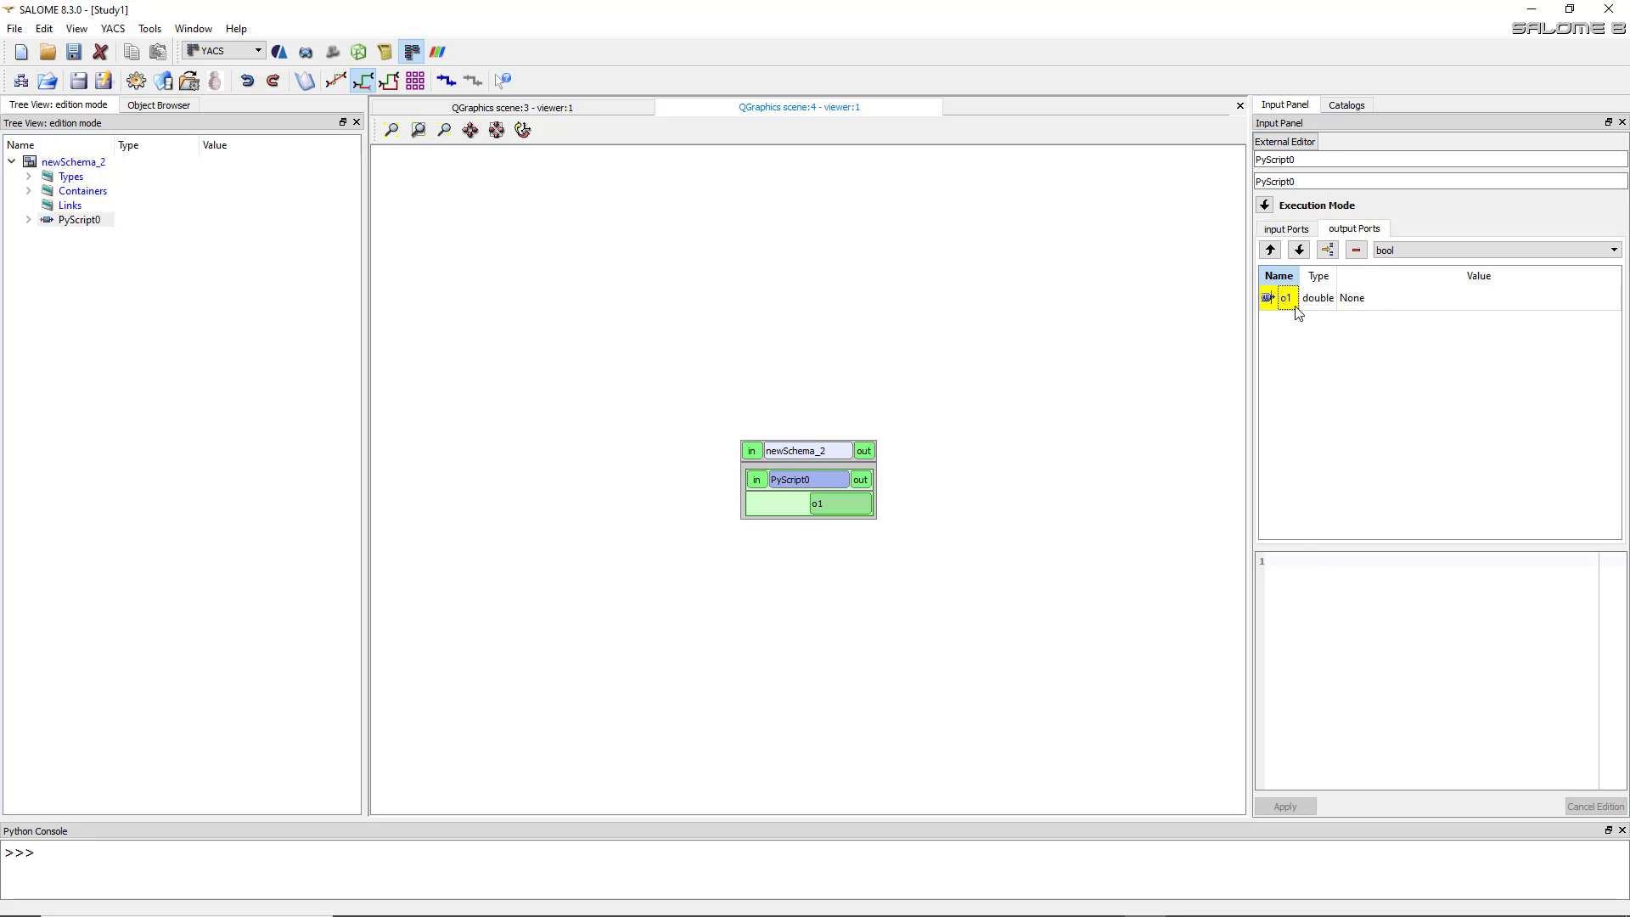
pyautogui.click(1321, 568)
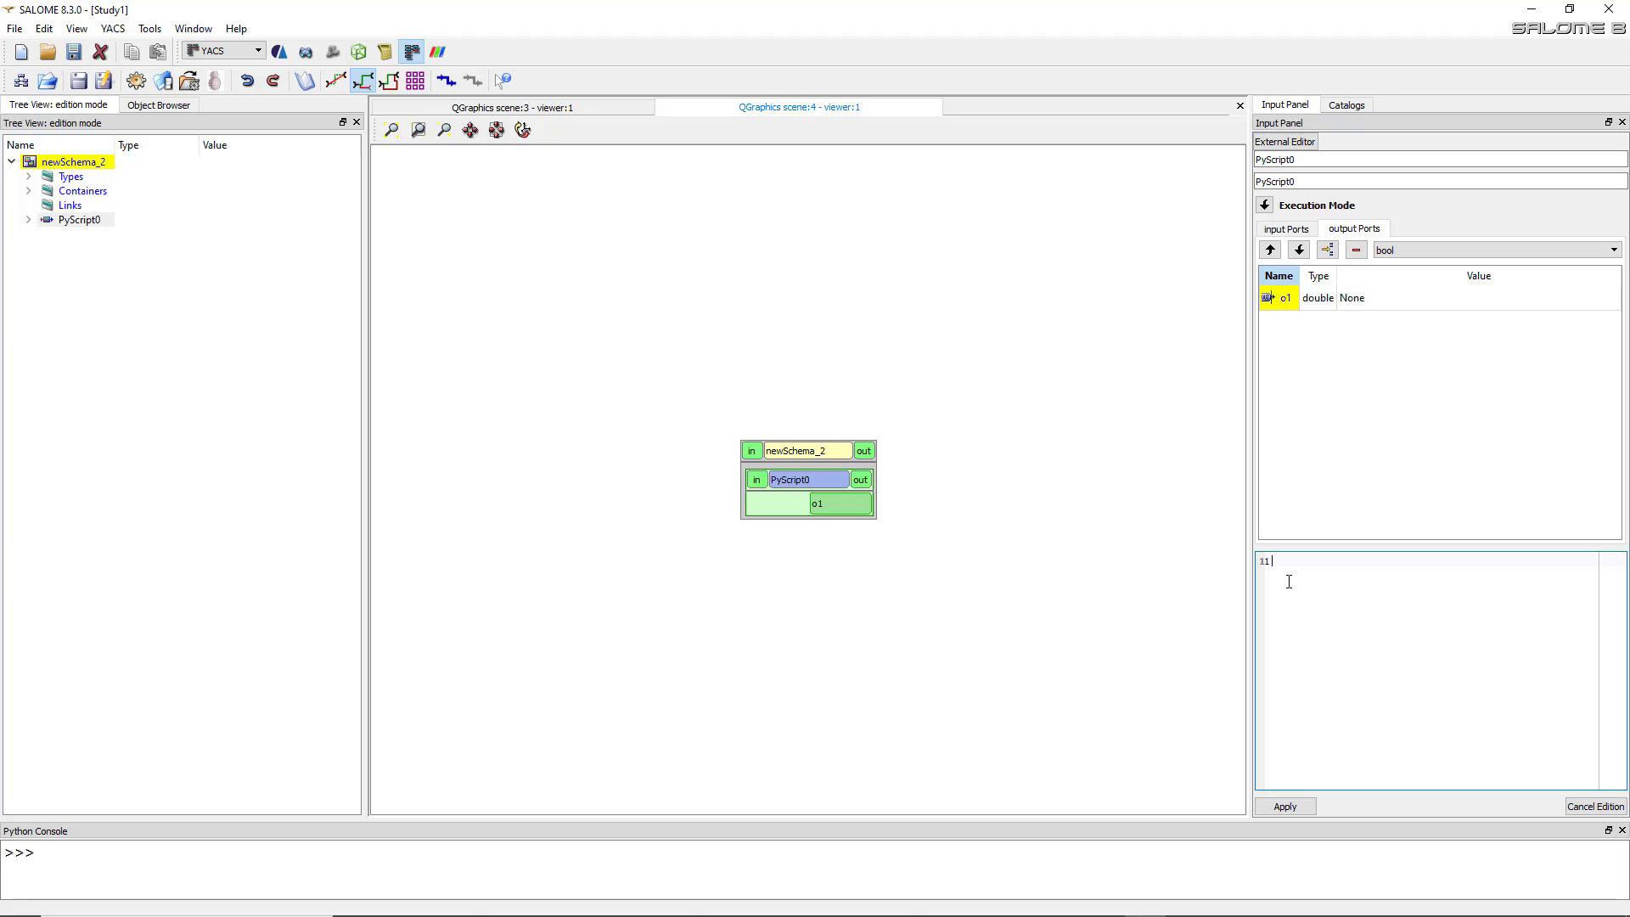
pyautogui.write('o1 = 2.0')
pyautogui.click(1293, 805)
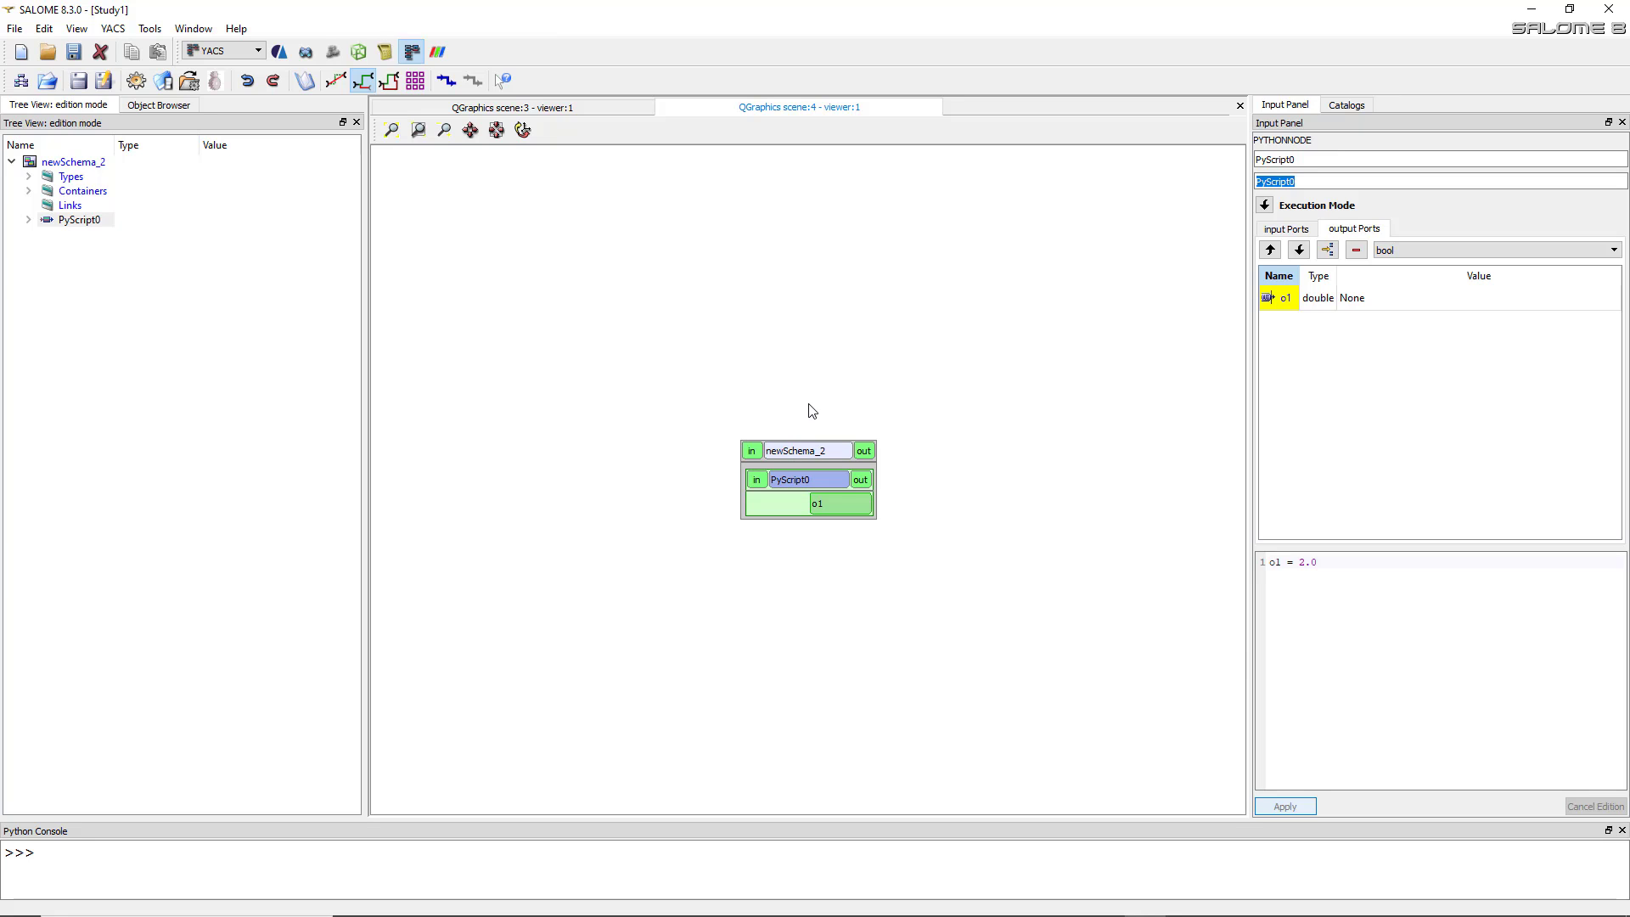
pyautogui.moveTo(779, 480); pyautogui.dragTo(510, 437)
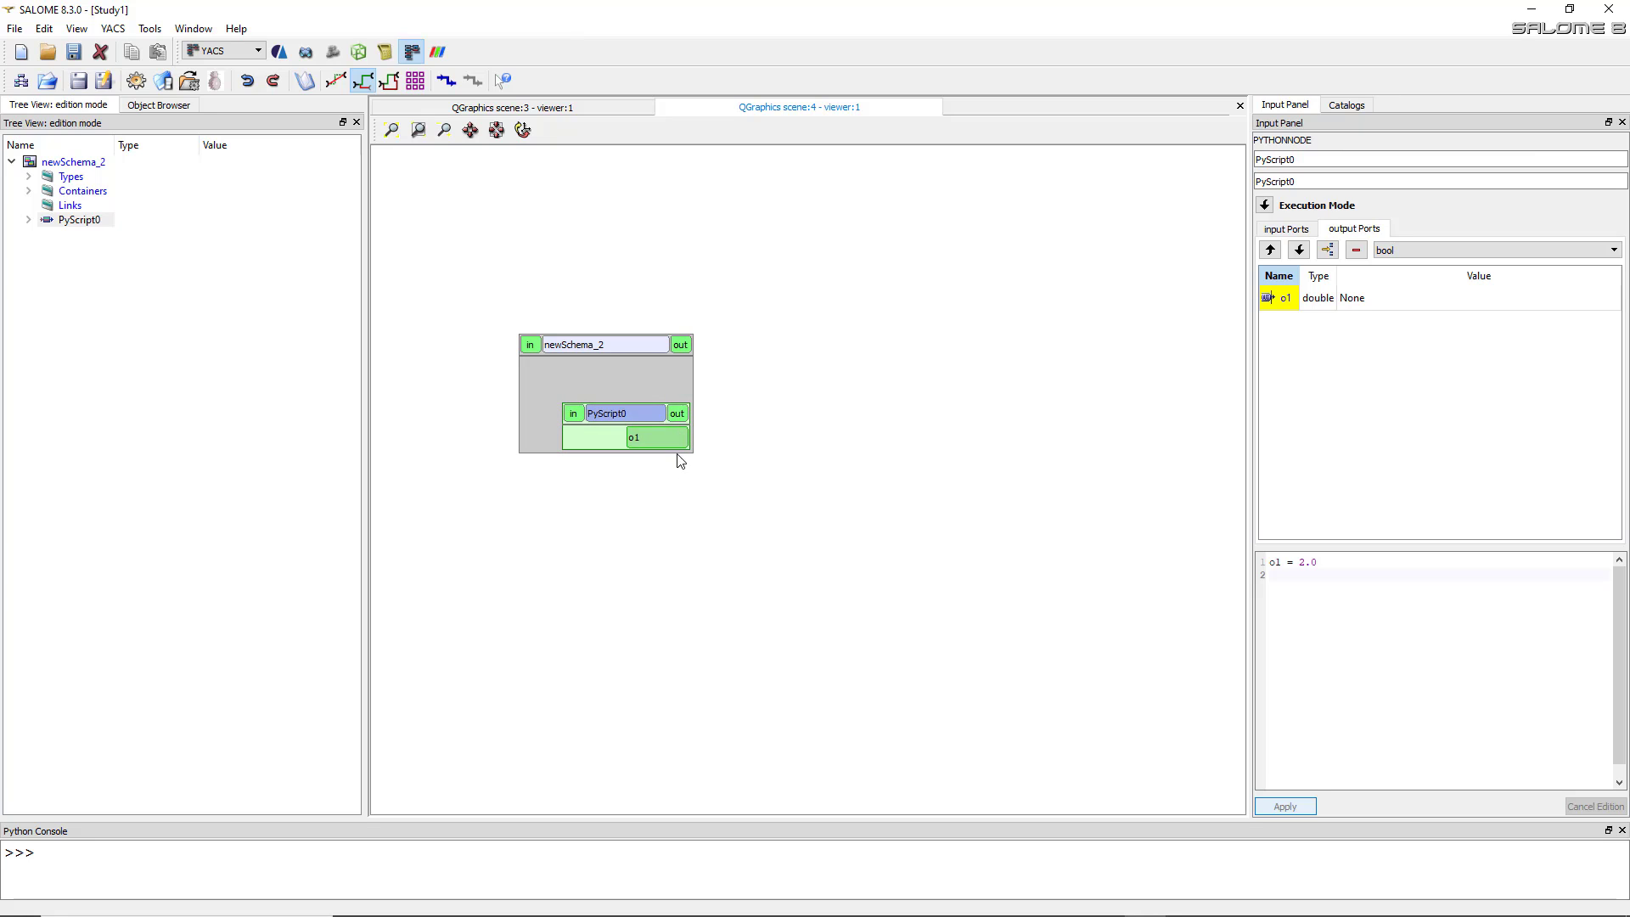
pyautogui.moveTo(633, 416); pyautogui.dragTo(624, 409)
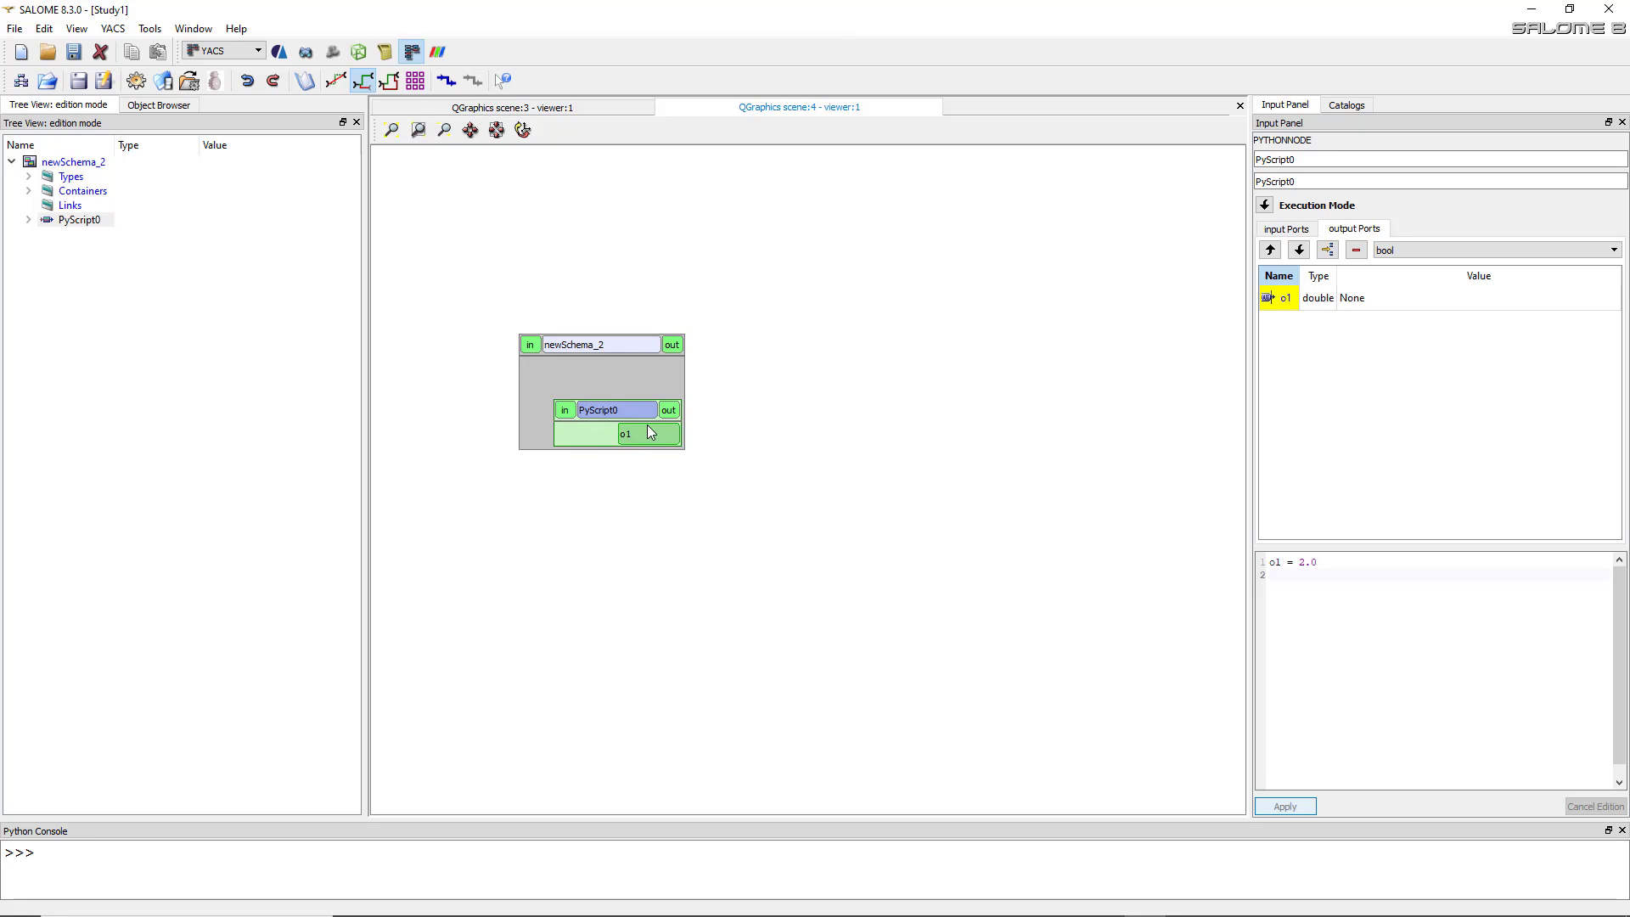
pyautogui.click(606, 349)
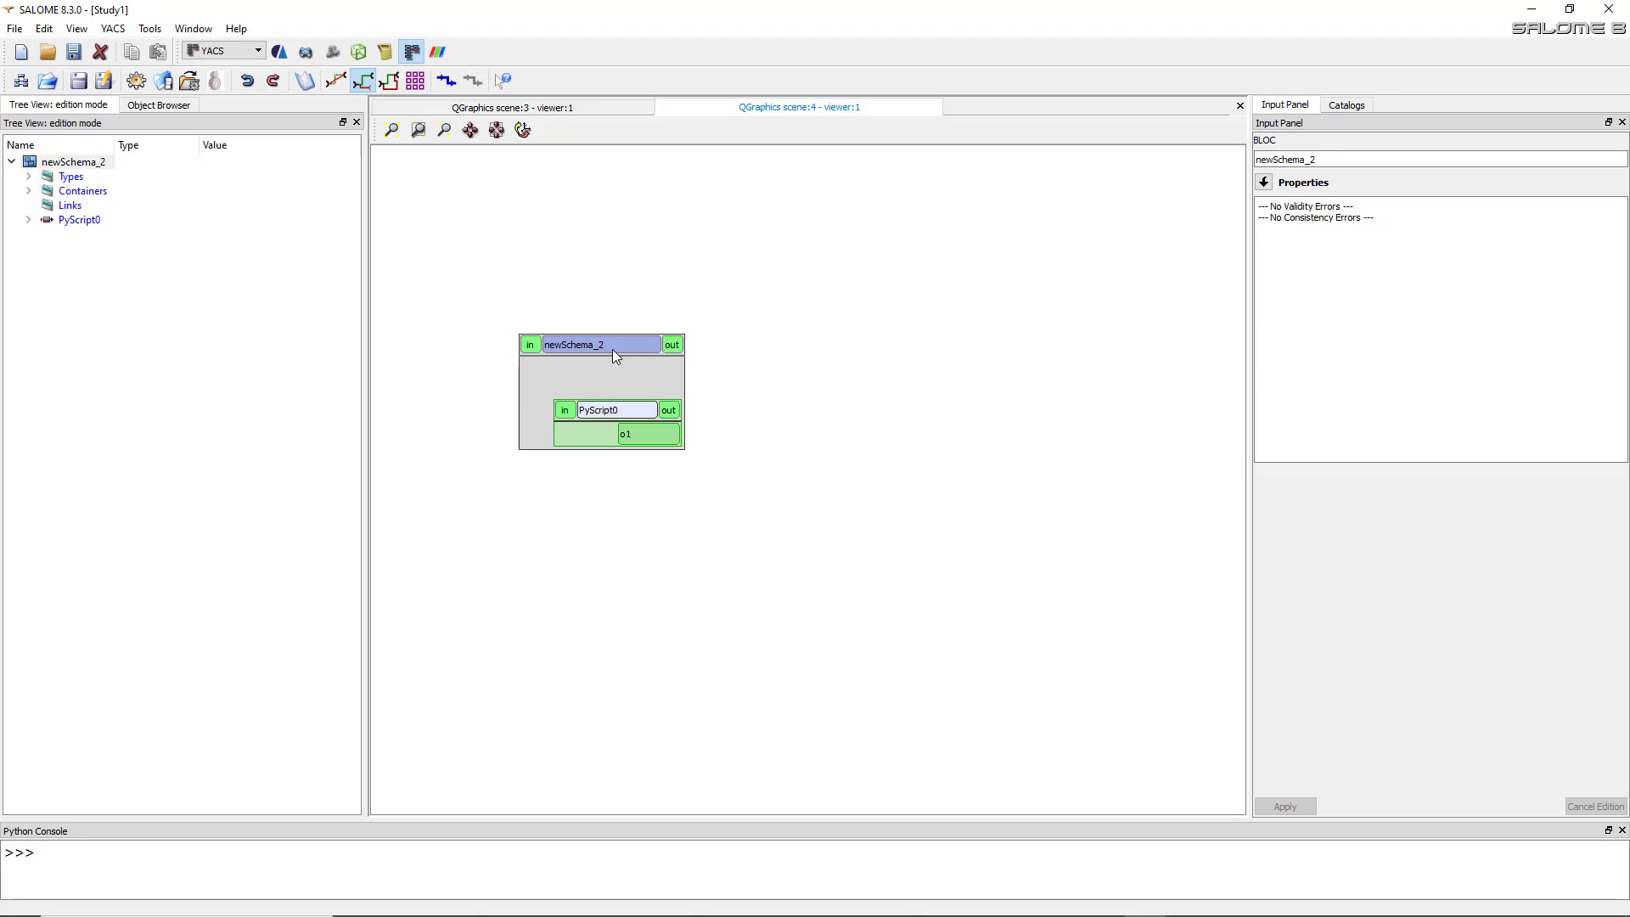
pyautogui.rightClick(598, 345)
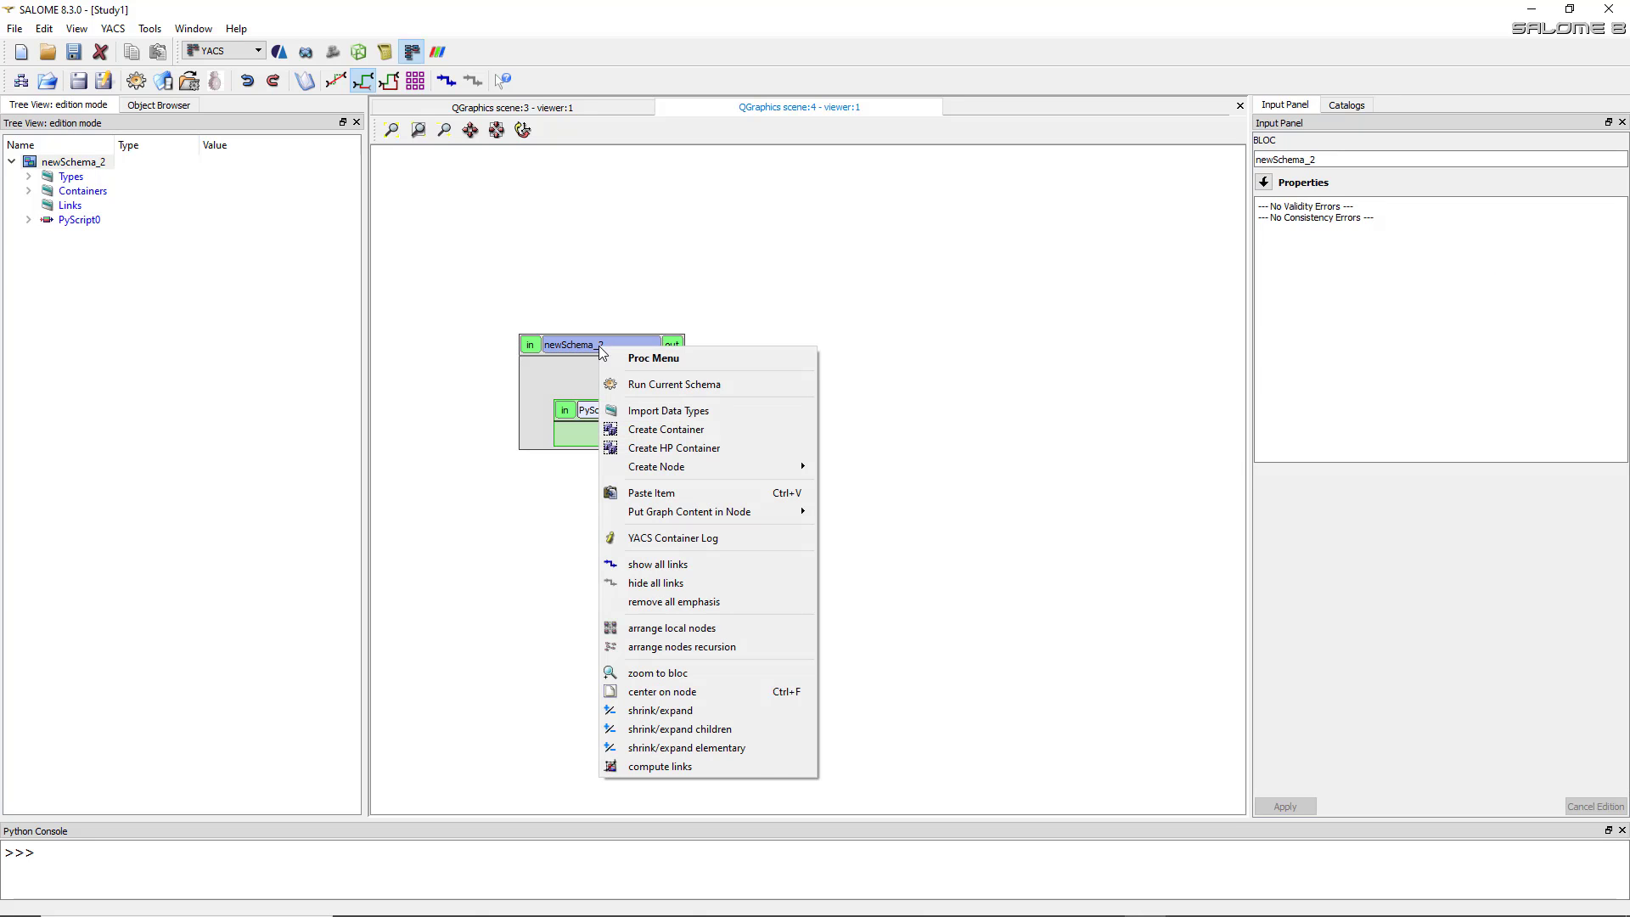
pyautogui.click(593, 368)
pyautogui.click(617, 414)
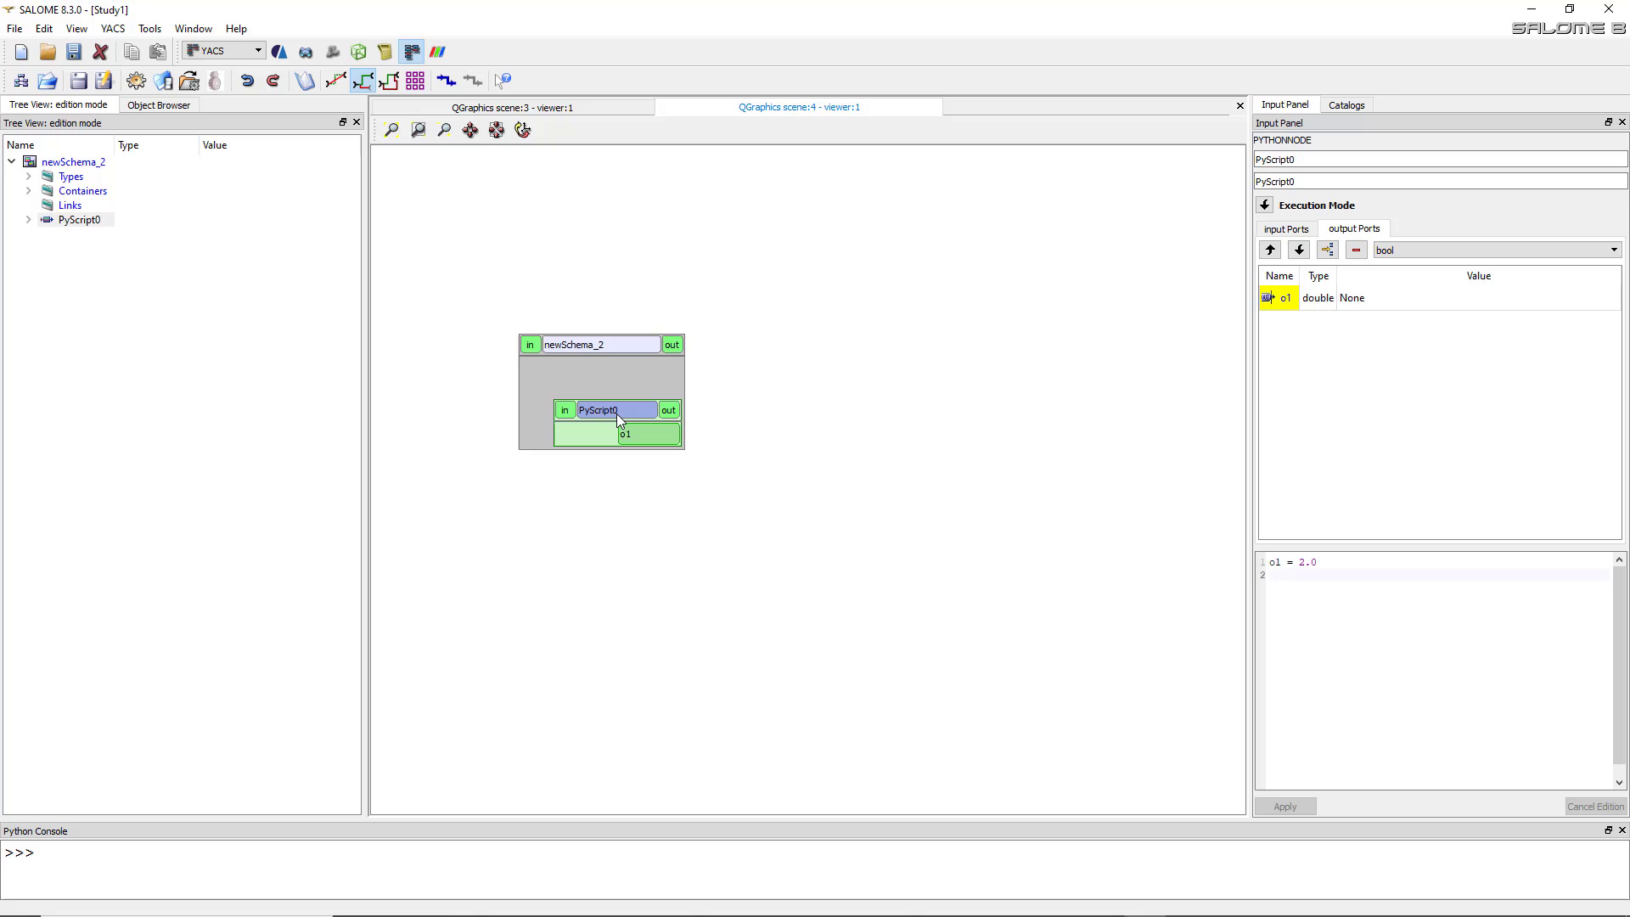
pyautogui.click(605, 346)
pyautogui.click(609, 414)
pyautogui.click(608, 361)
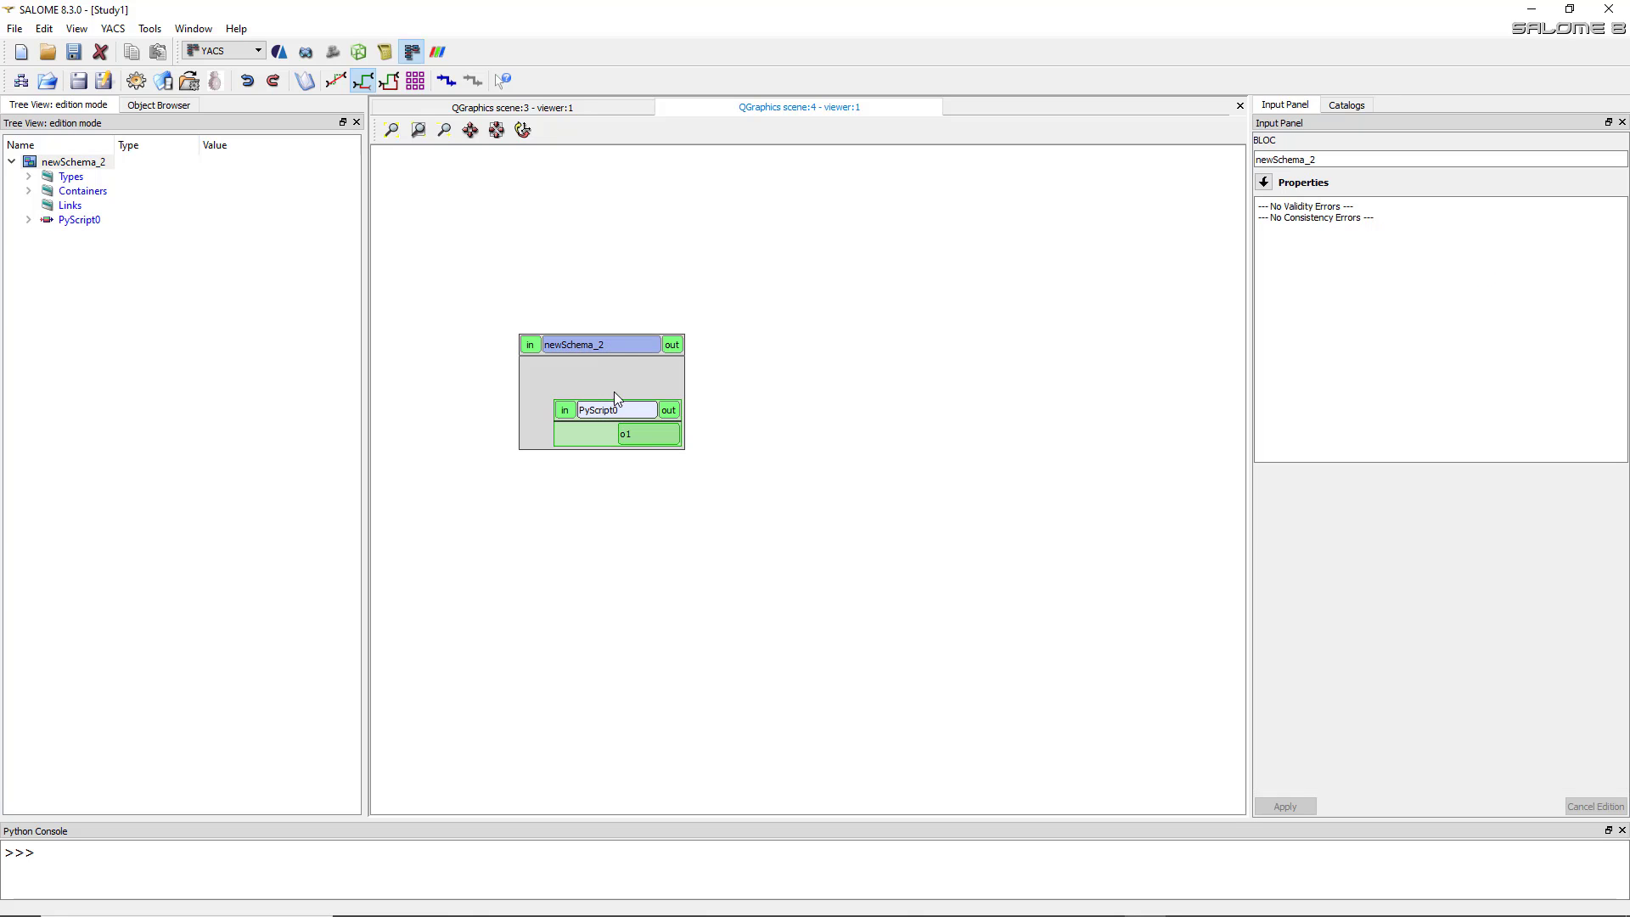
pyautogui.click(614, 411)
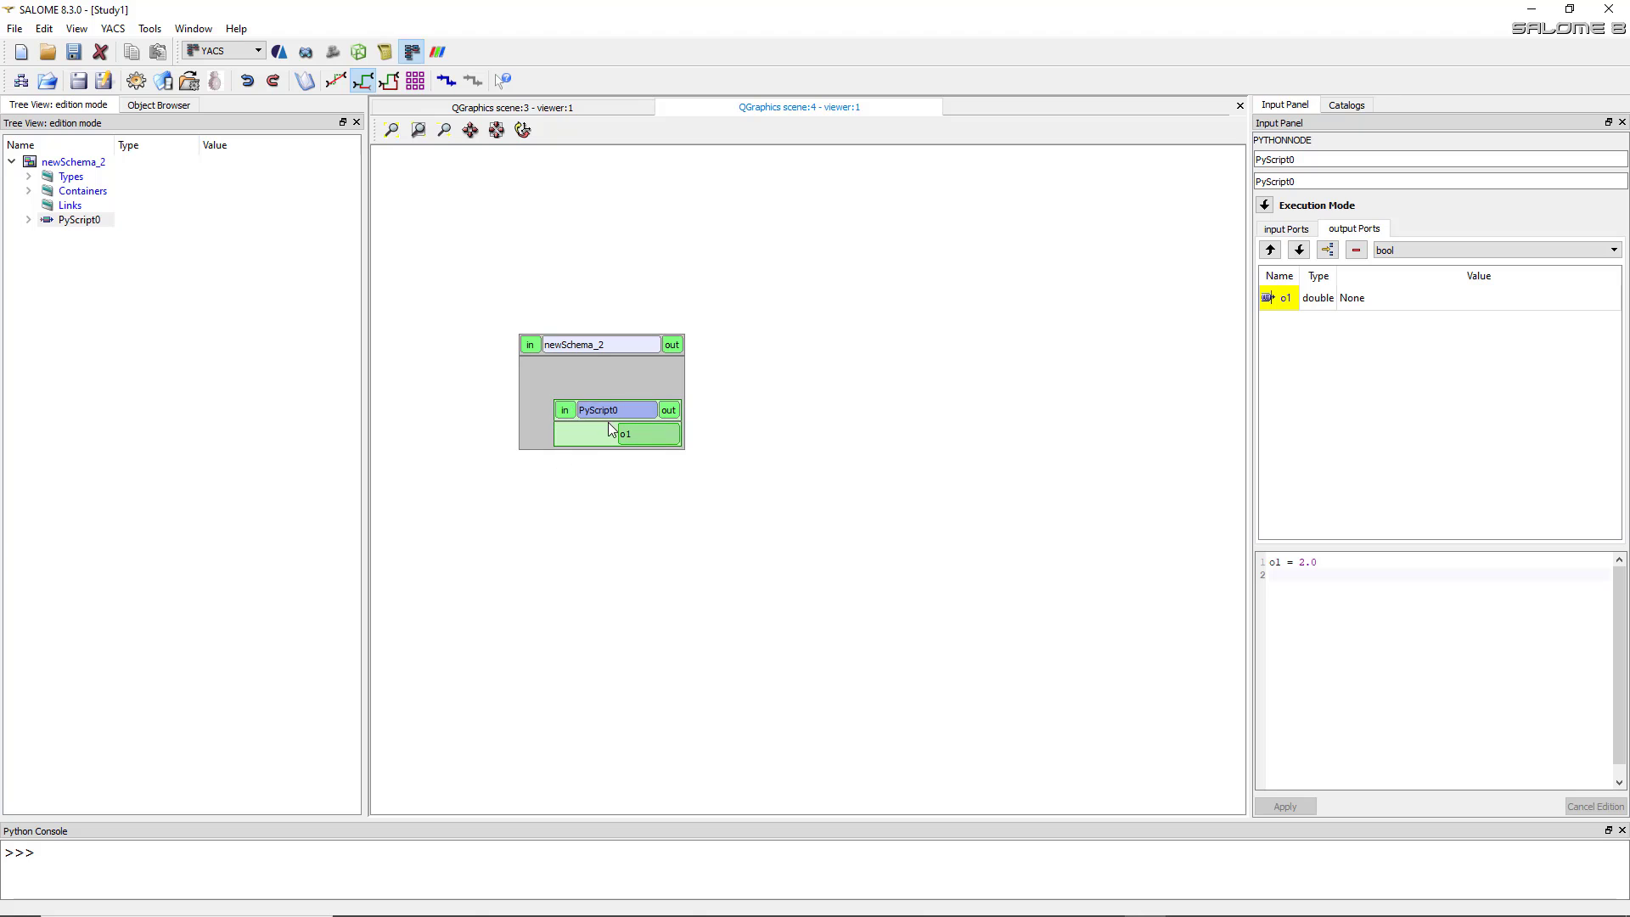
pyautogui.click(598, 348)
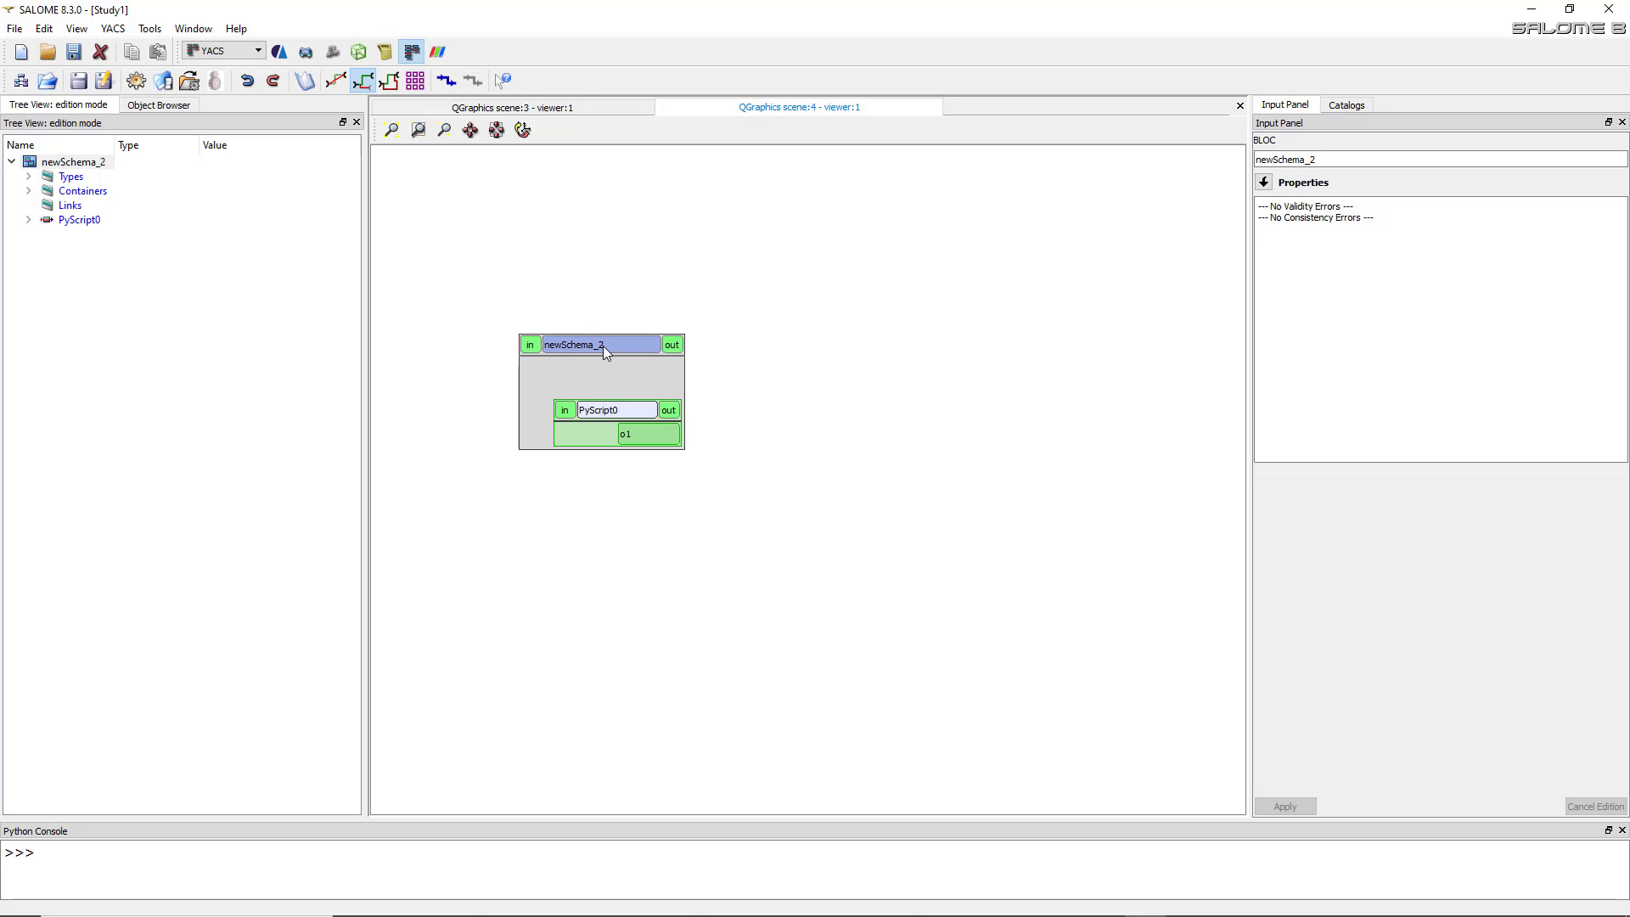
# Add the For Loop node ForLoop2 and place it right of PyScript0
pyautogui.rightClick(605, 348)
pyautogui.moveTo(717, 465)
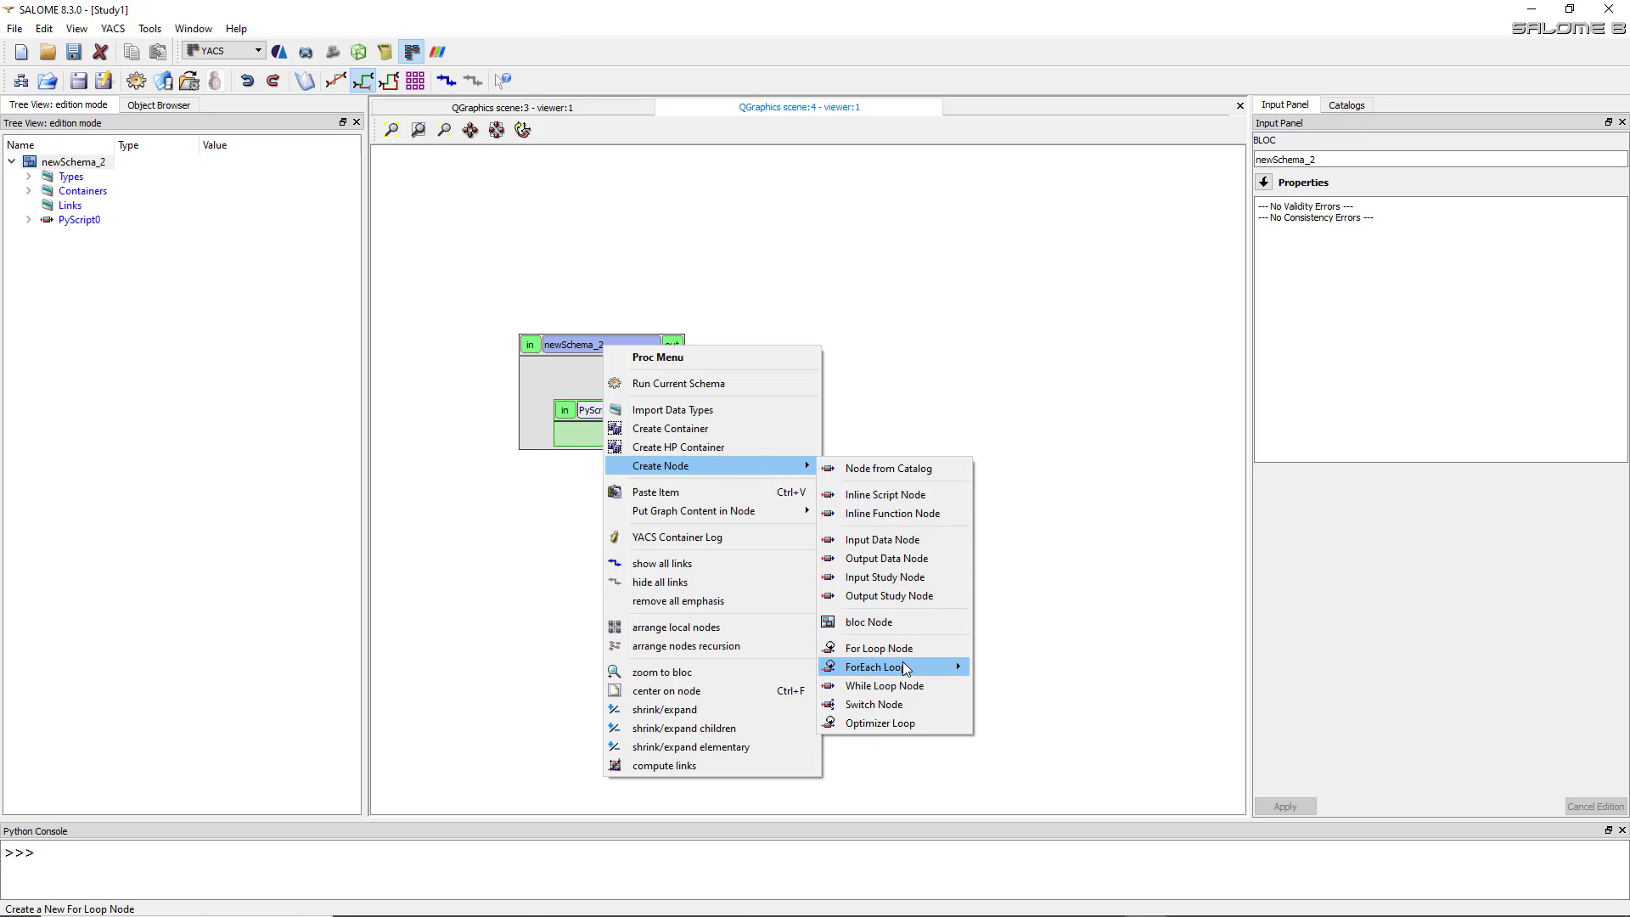
pyautogui.click(883, 652)
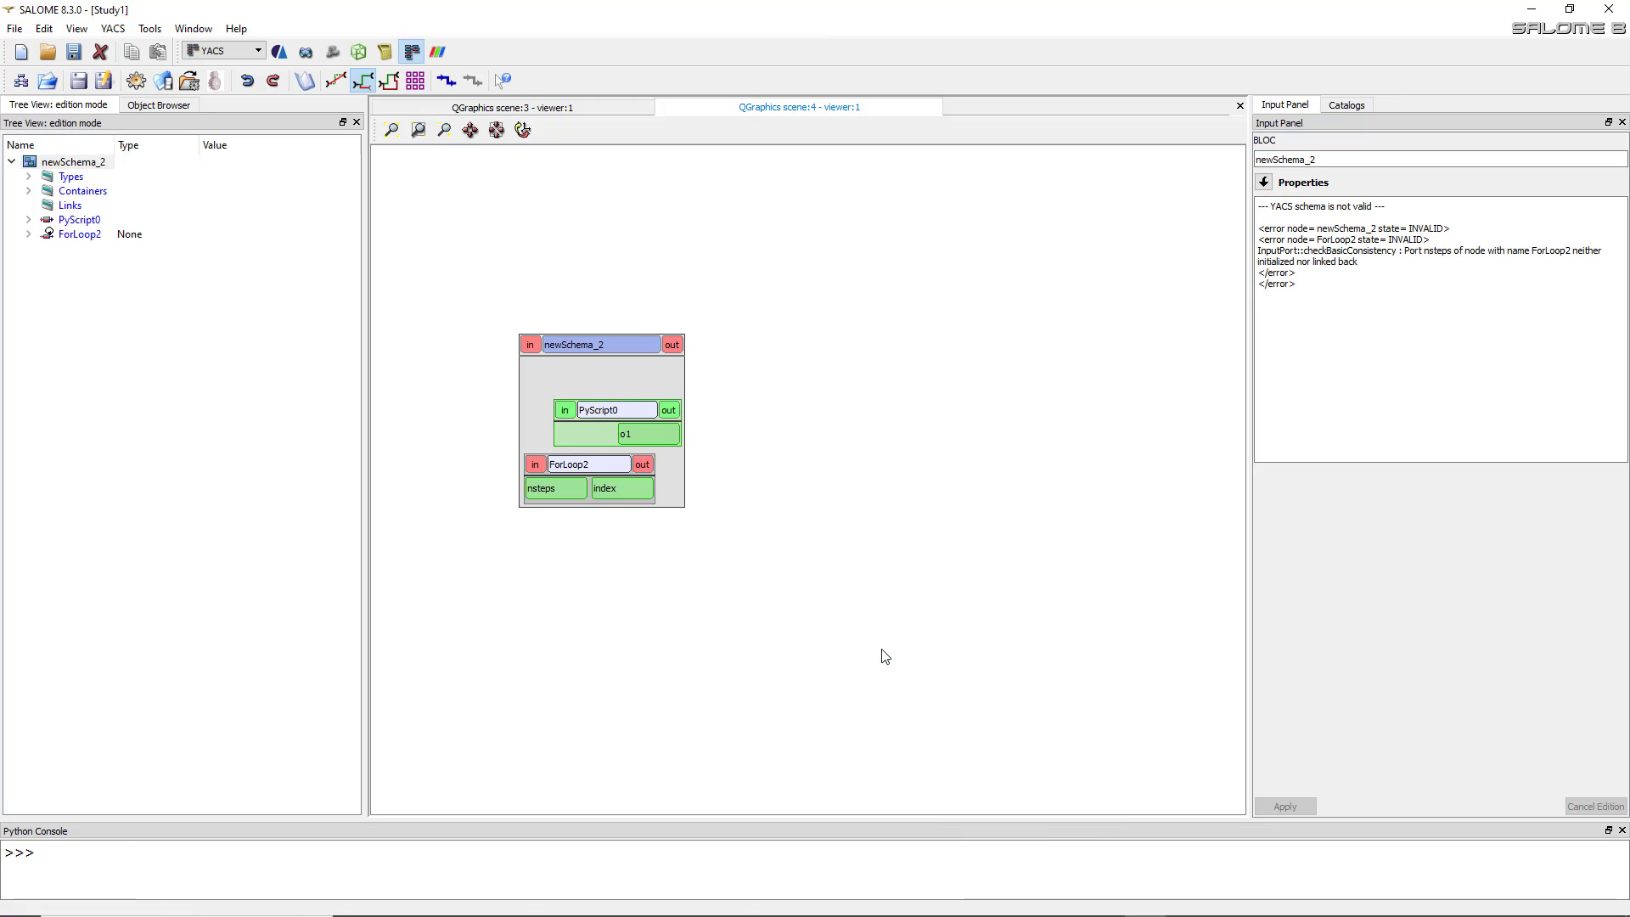
pyautogui.moveTo(569, 464); pyautogui.dragTo(806, 410)
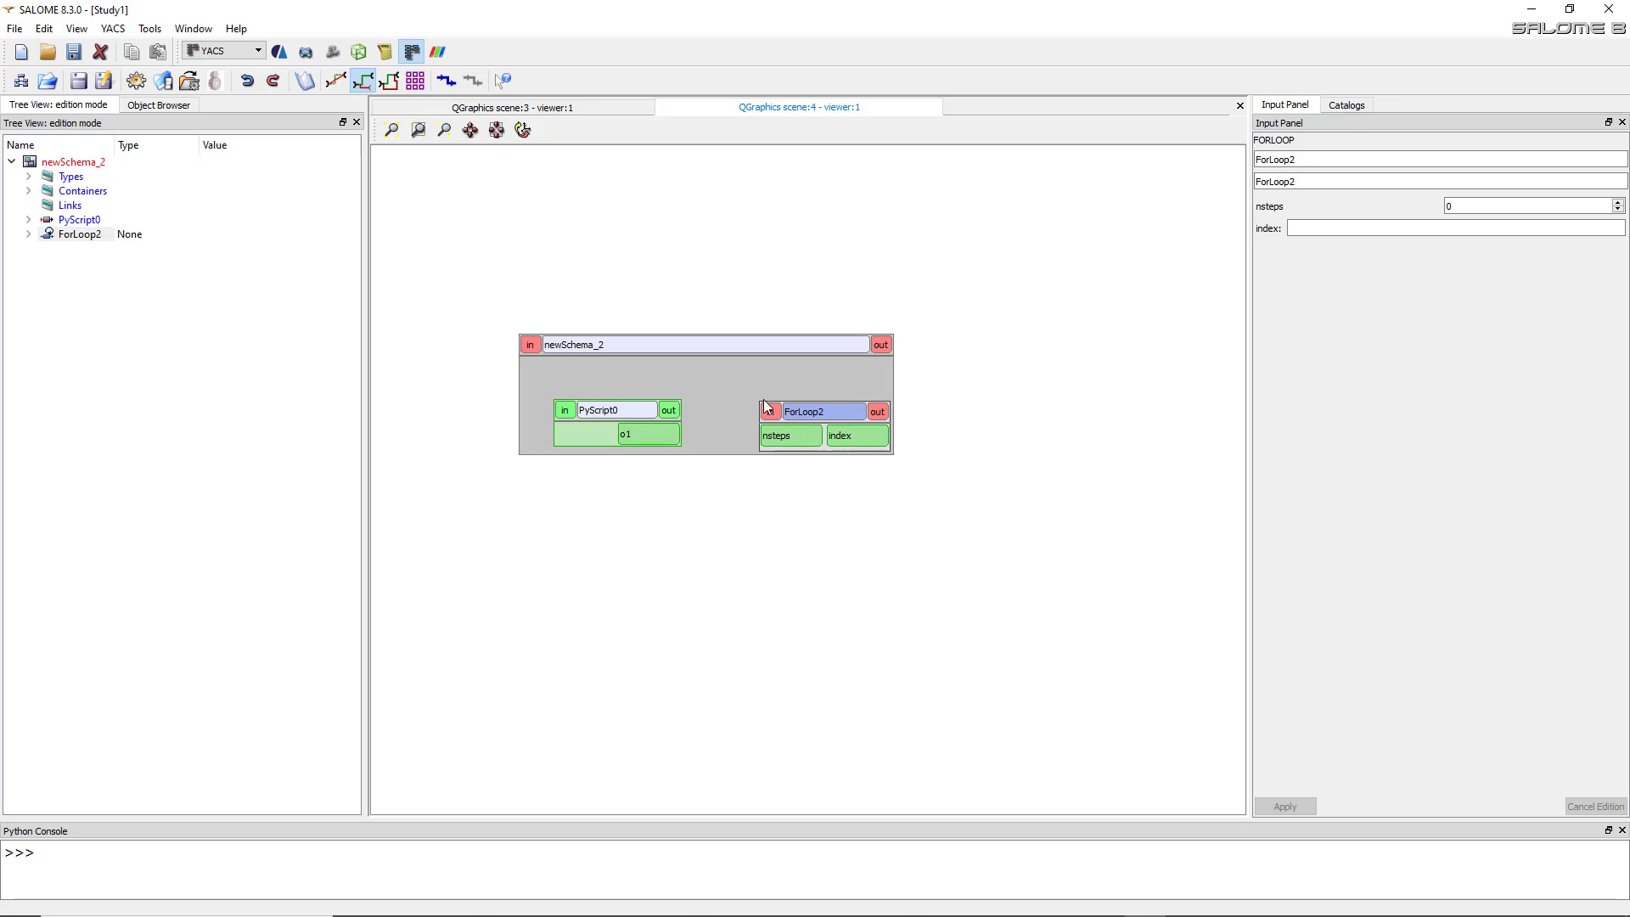
# Create inline script node PyScript3 inside ForLoop2 and move it into position
pyautogui.rightClick(811, 416)
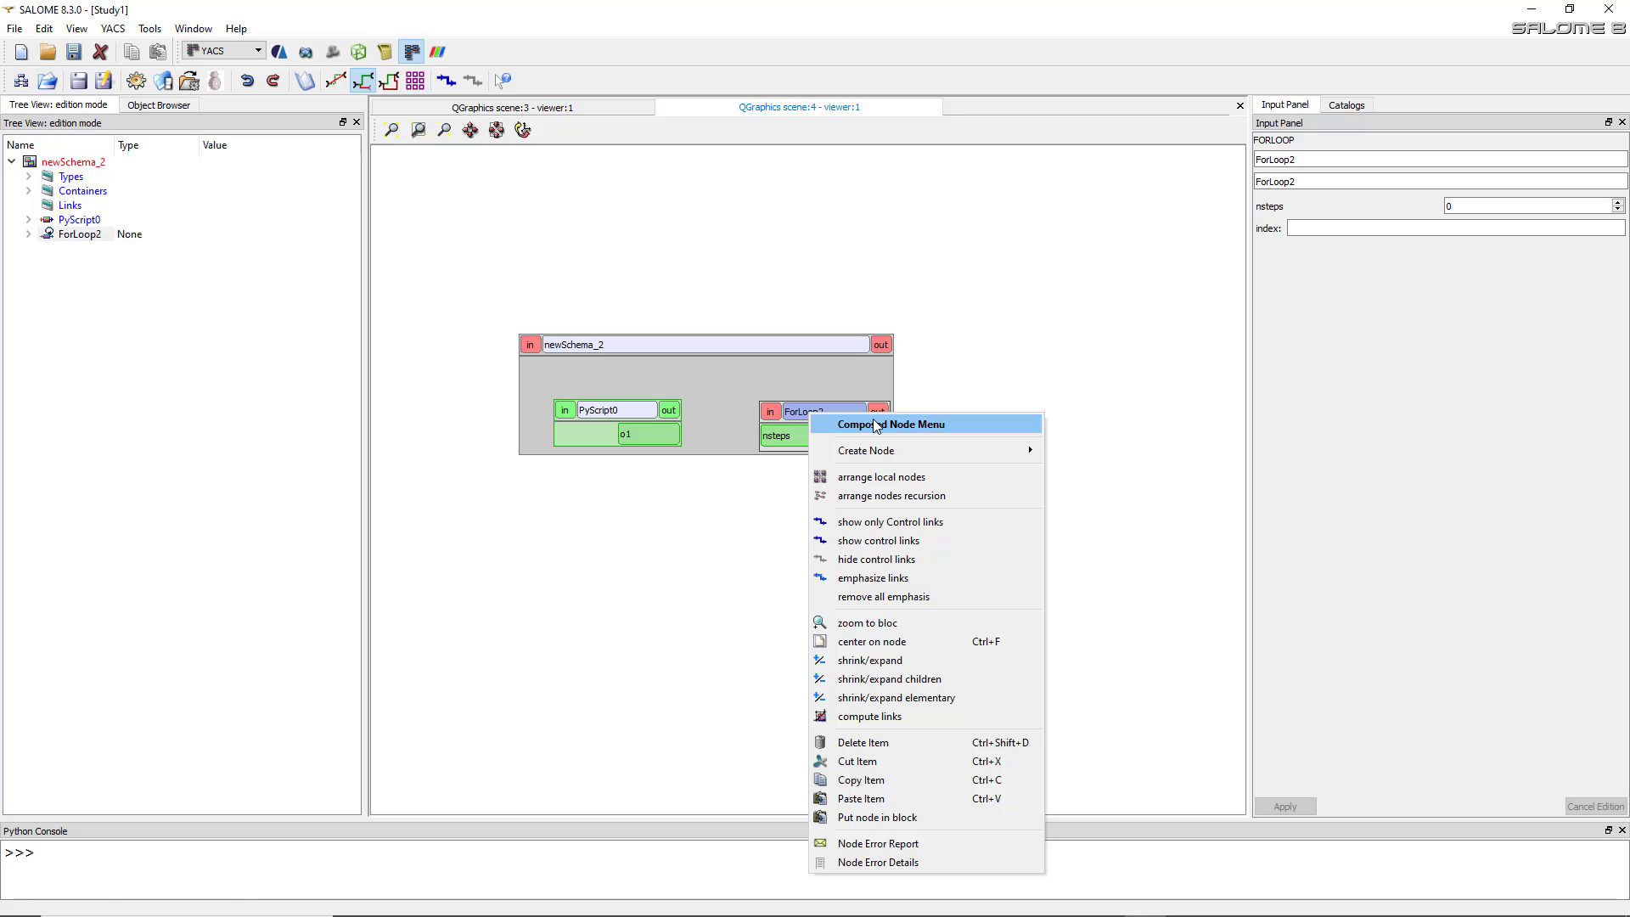
pyautogui.moveTo(893, 455)
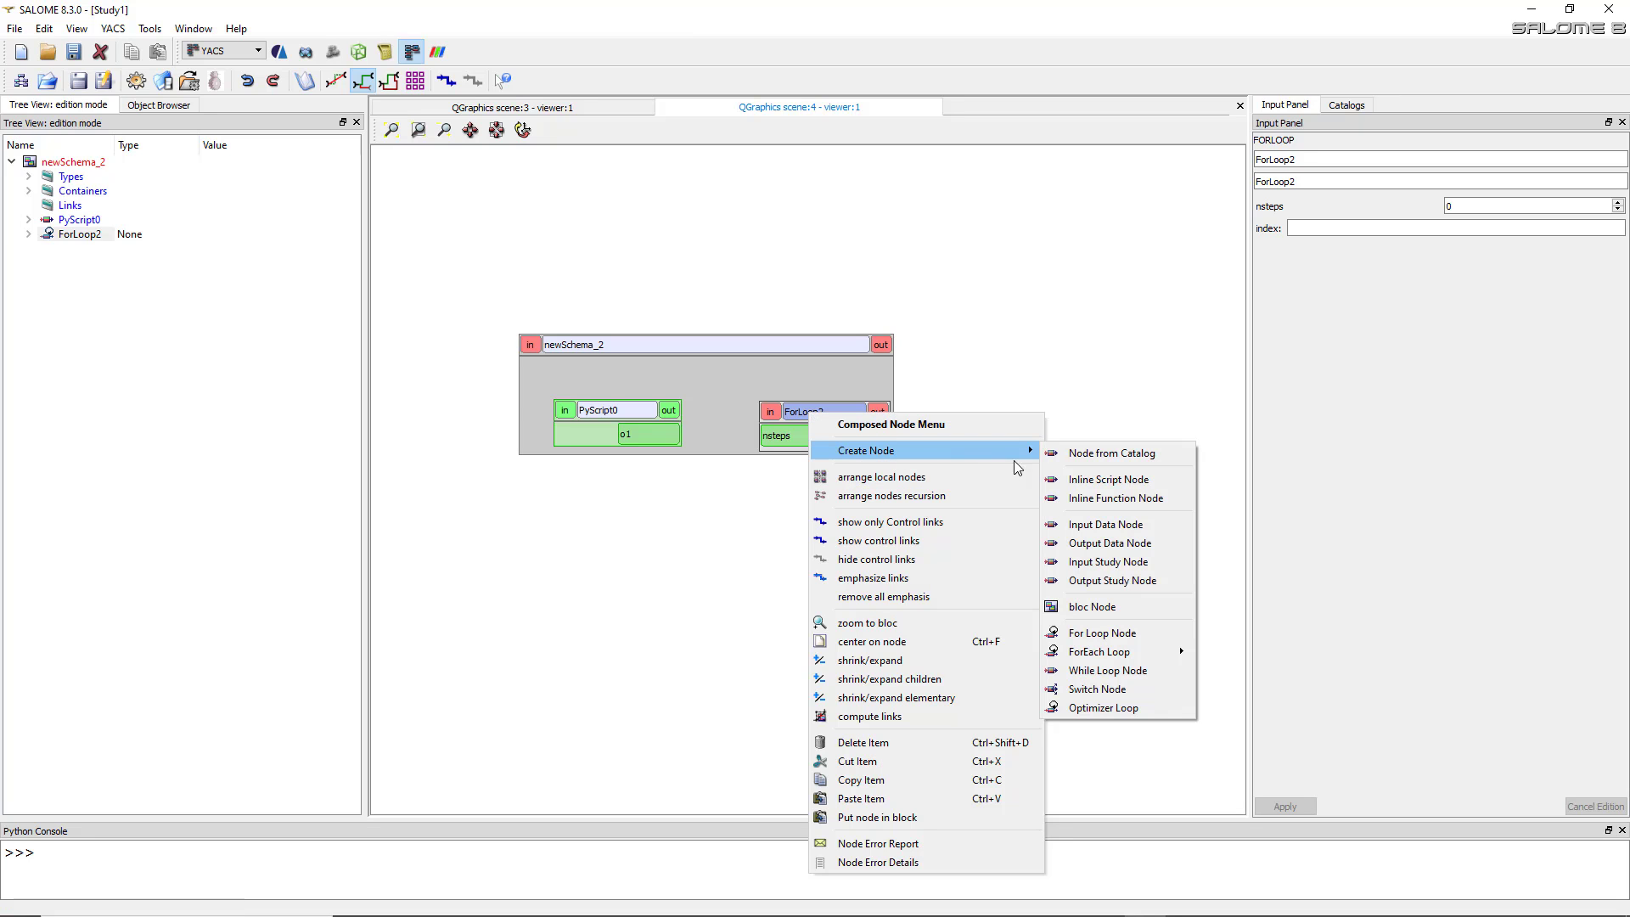
pyautogui.click(1109, 480)
pyautogui.click(833, 484)
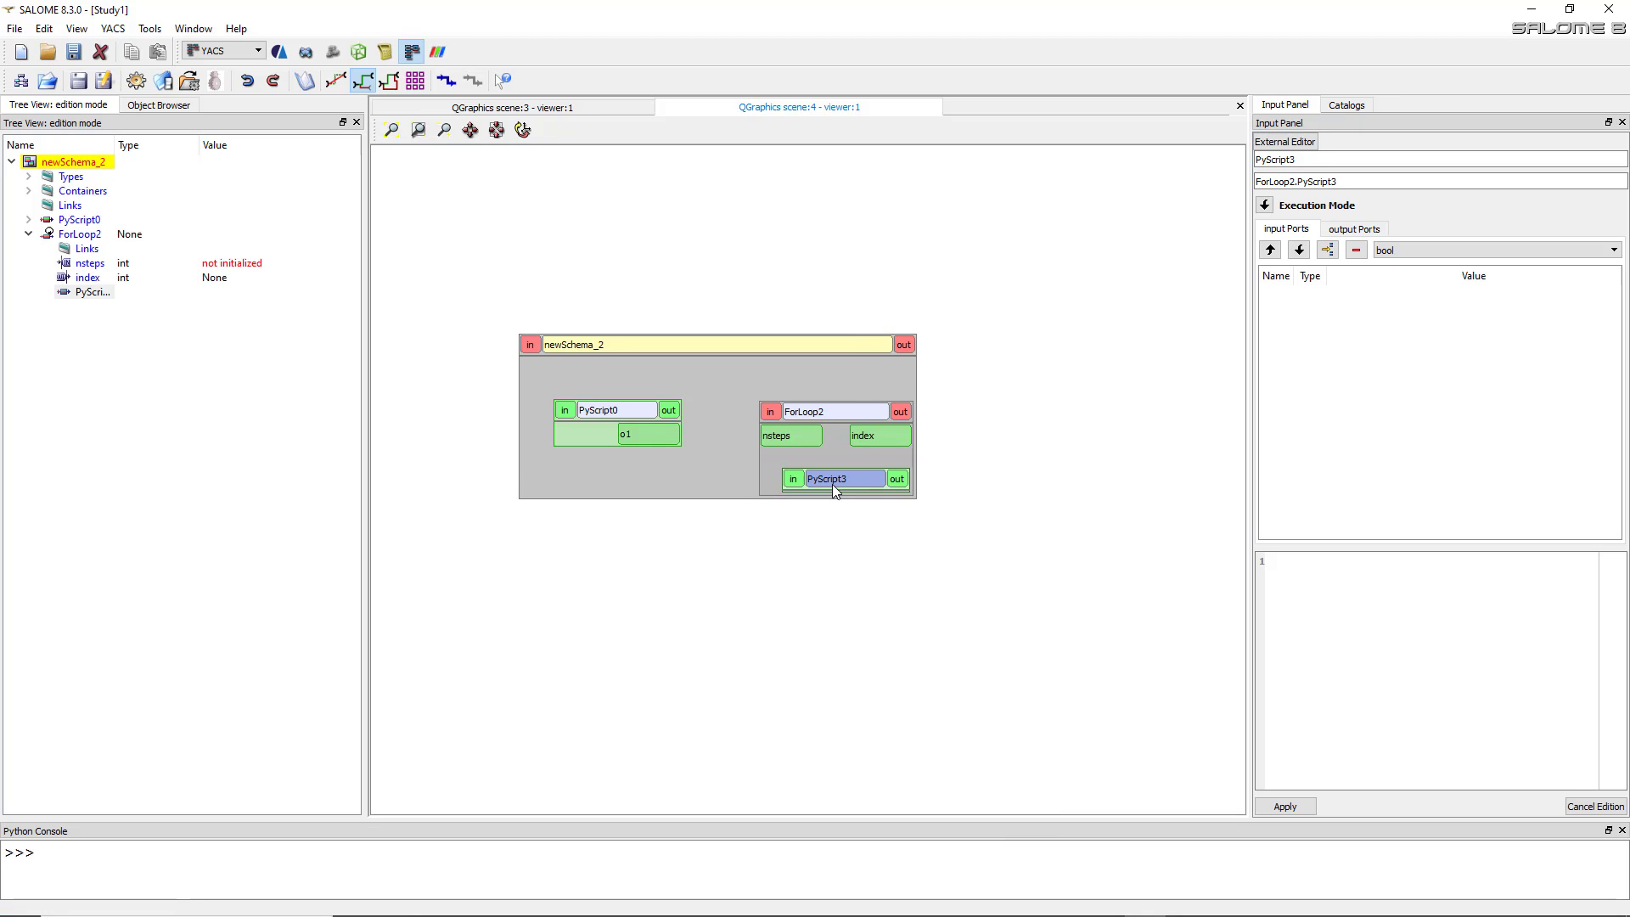
pyautogui.moveTo(835, 491); pyautogui.dragTo(873, 466)
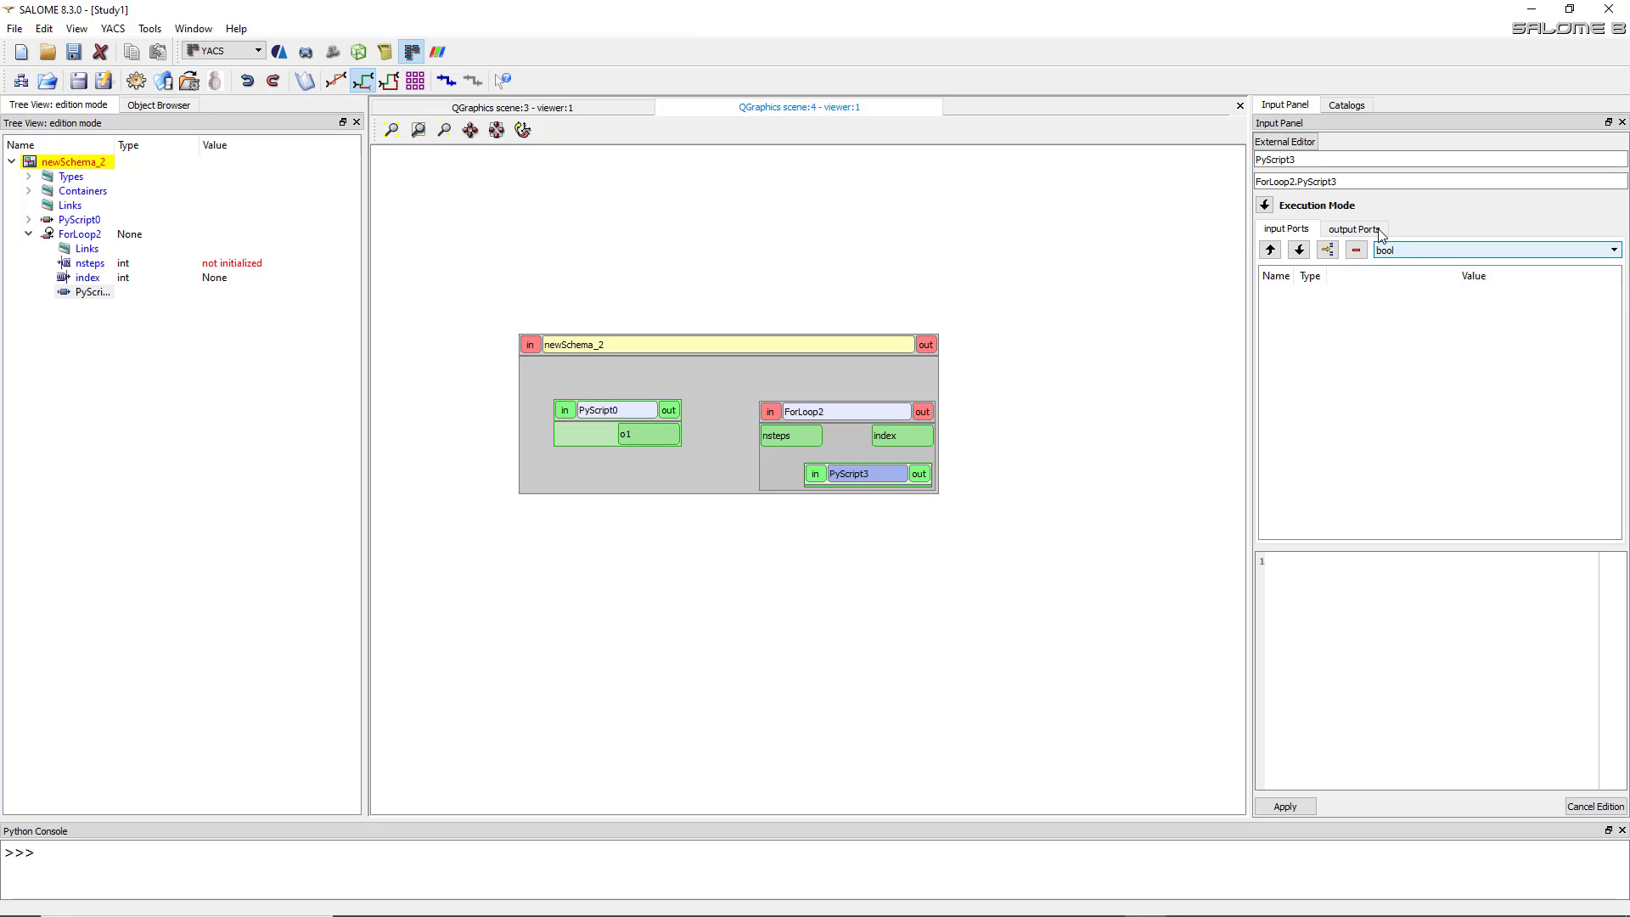
# Add two double input ports, i4 and i5, to PyScript3
pyautogui.click(1420, 250)
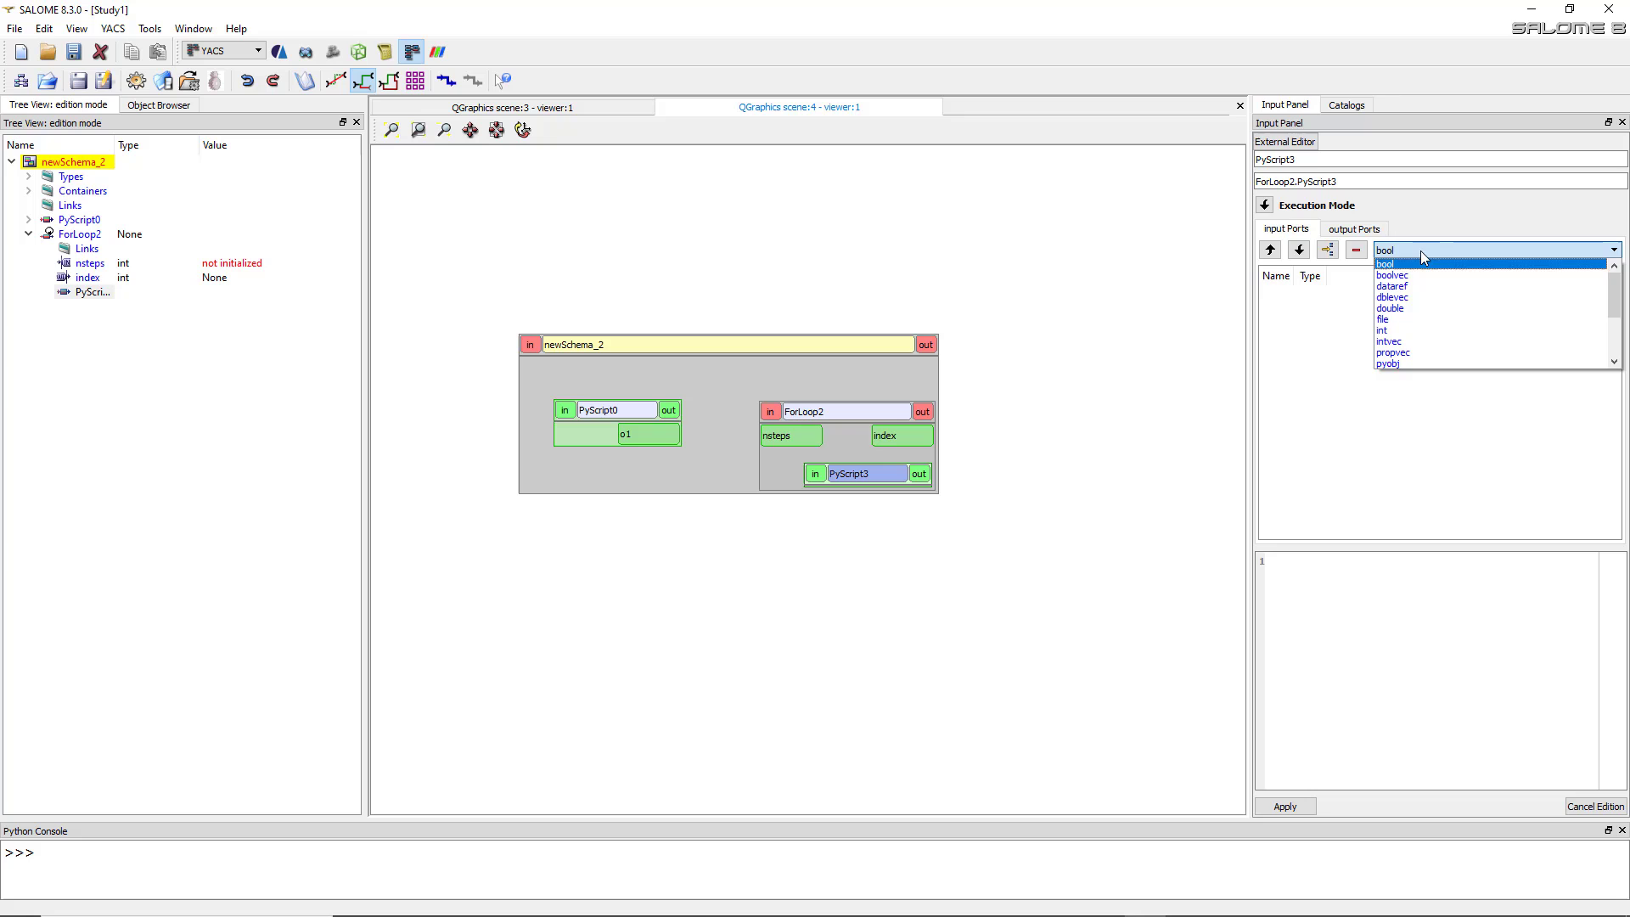
pyautogui.click(1420, 308)
pyautogui.click(1416, 251)
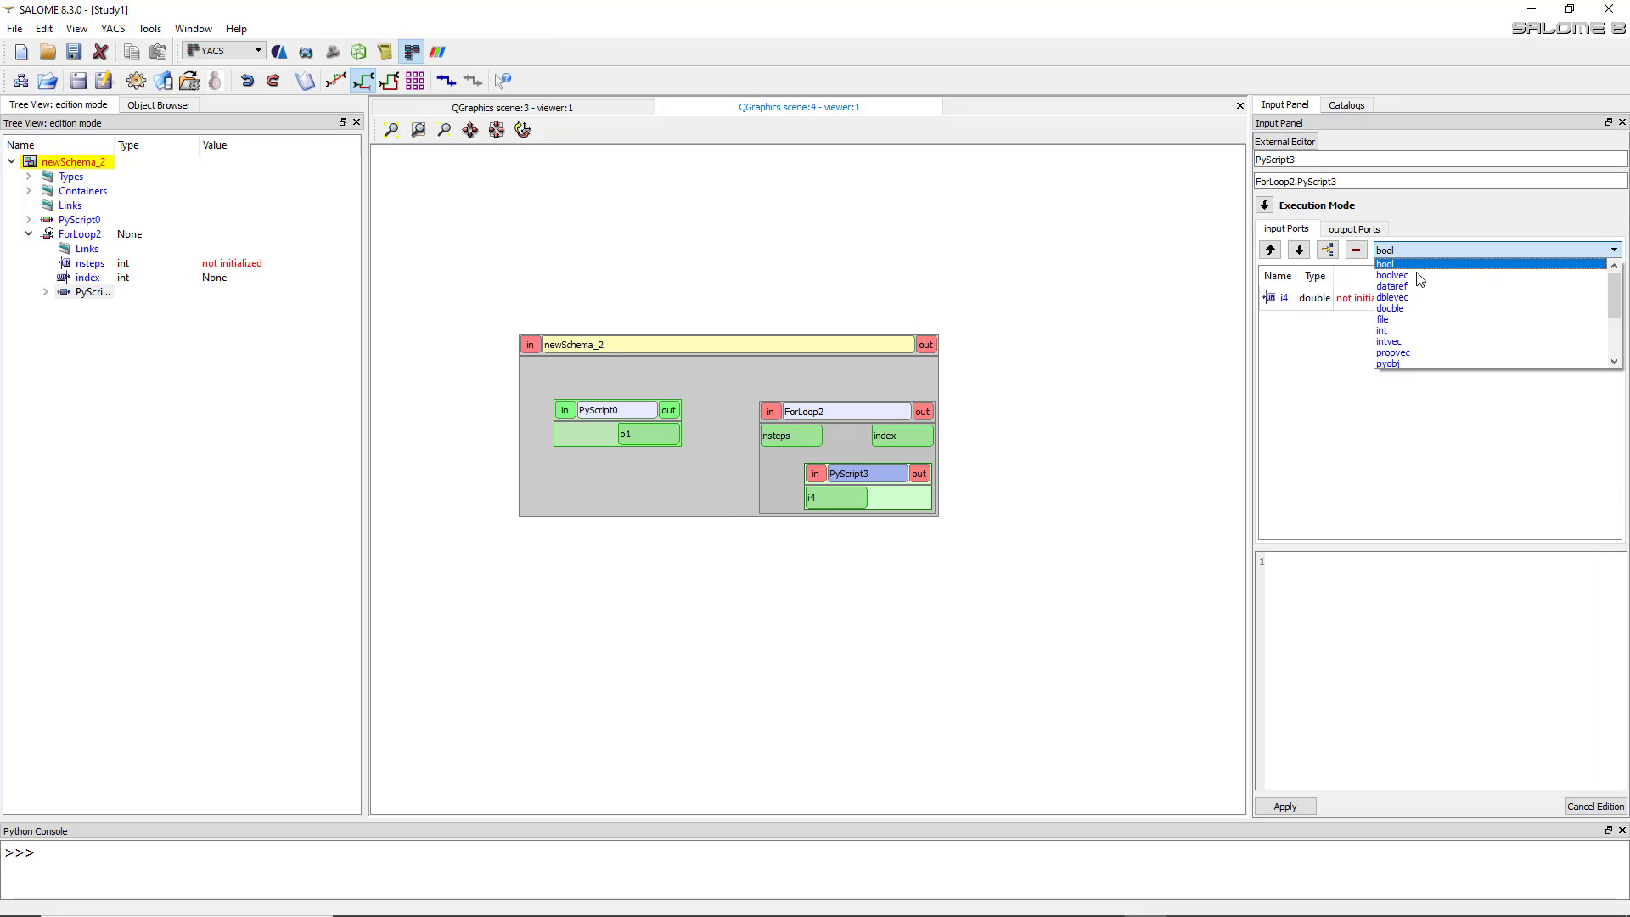
pyautogui.click(1417, 309)
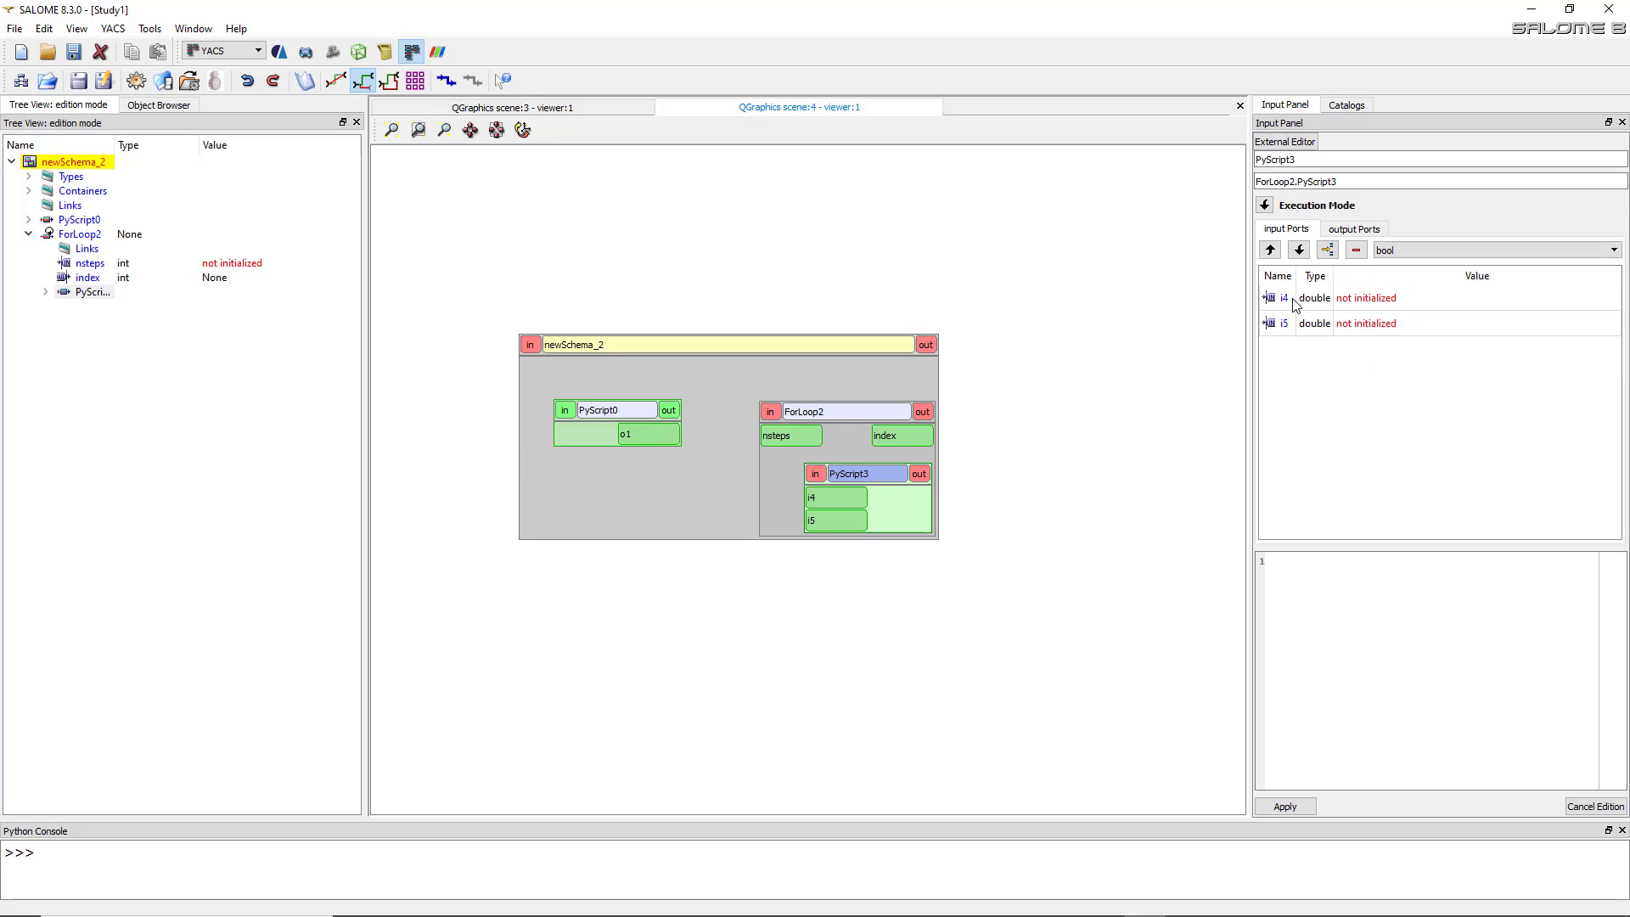
# Add two double output ports, o6 and o7, to PyScript3
pyautogui.click(1351, 231)
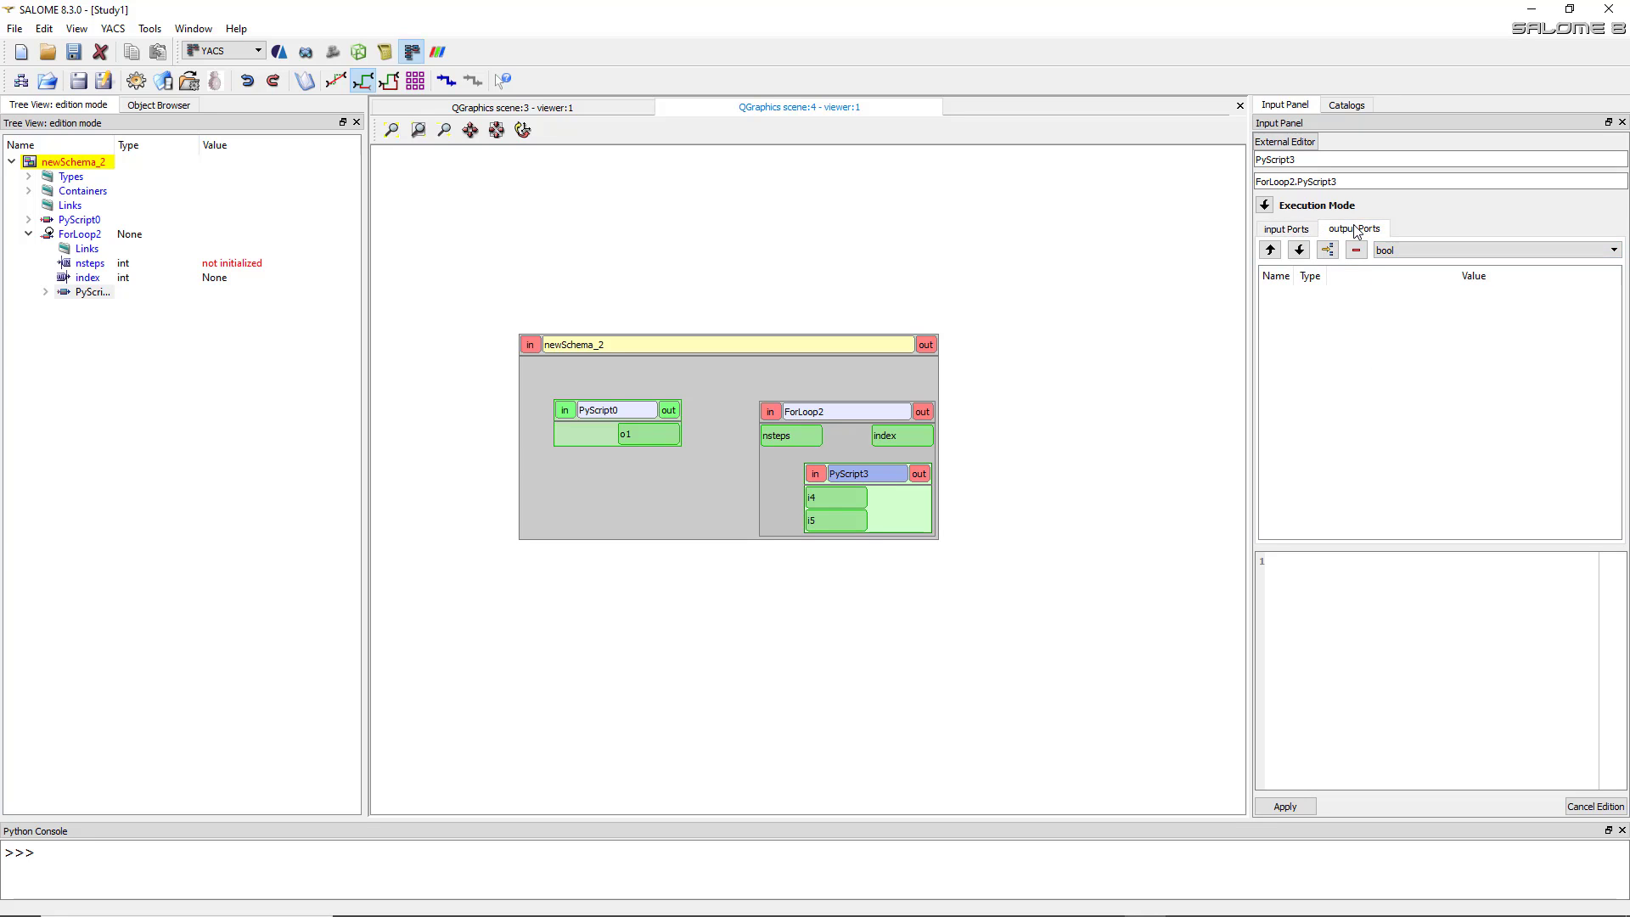
pyautogui.click(1433, 253)
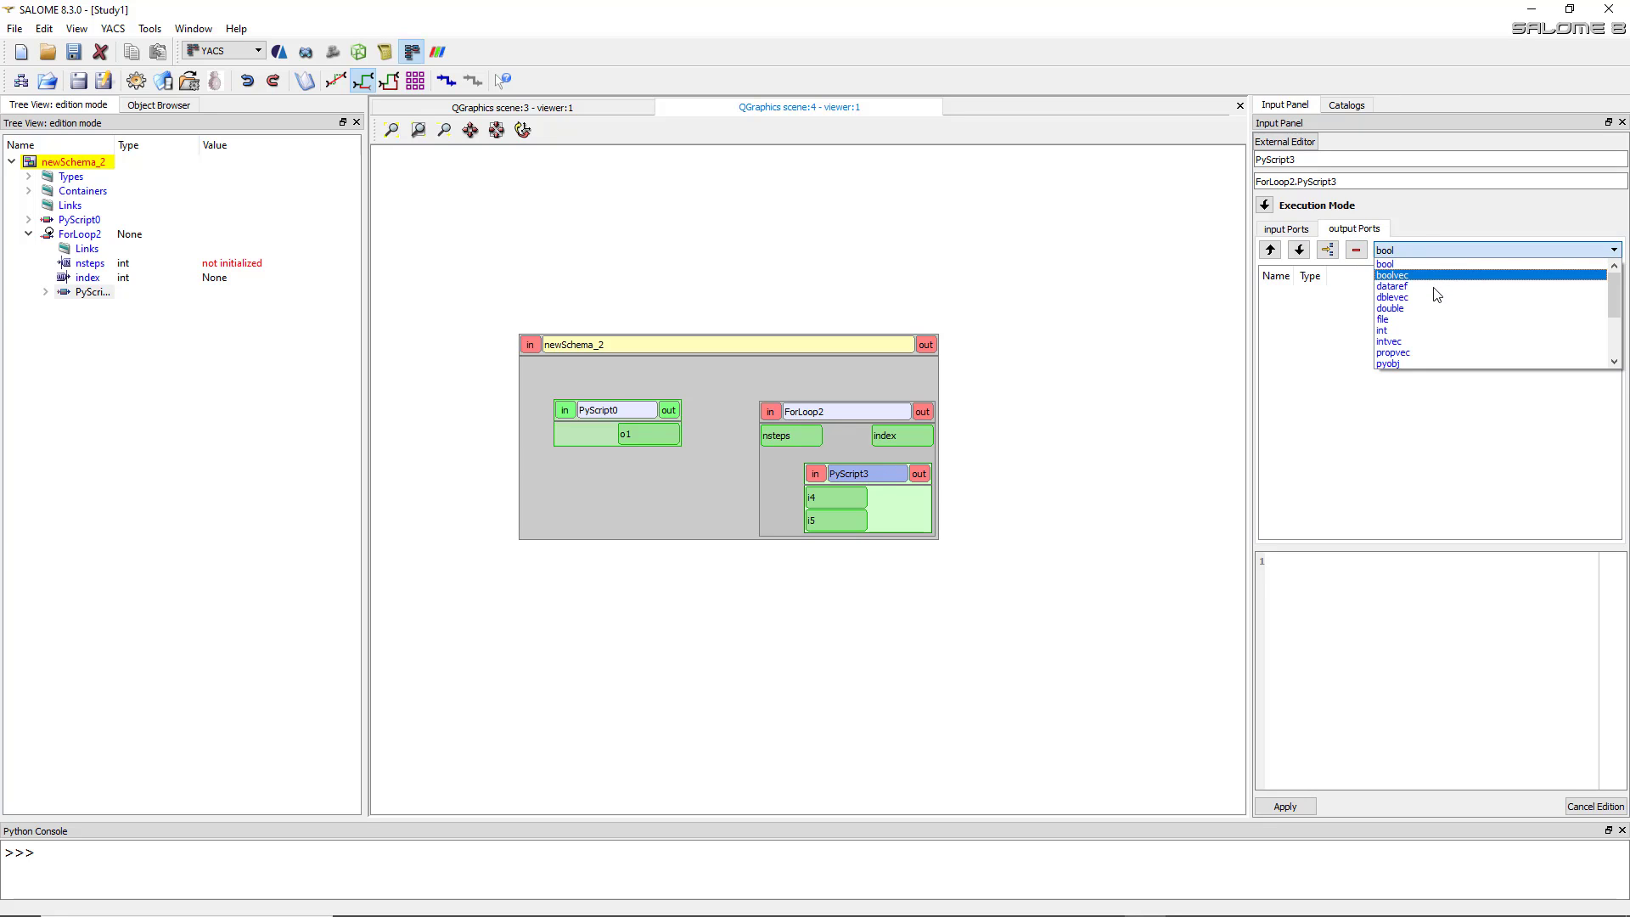
pyautogui.click(1433, 308)
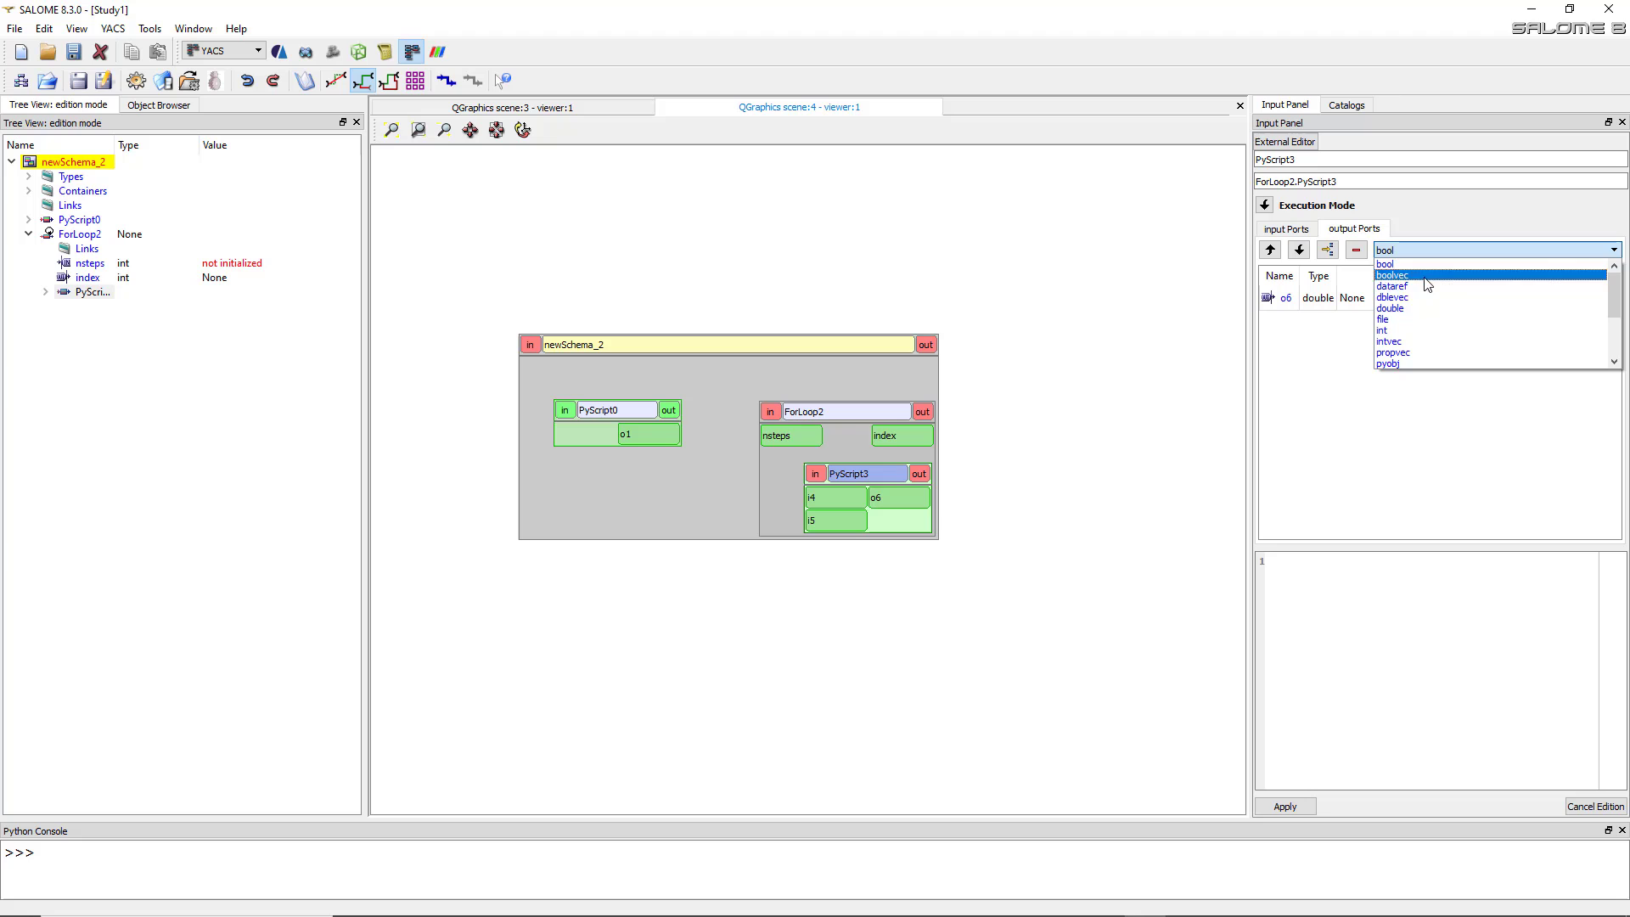
pyautogui.click(1423, 309)
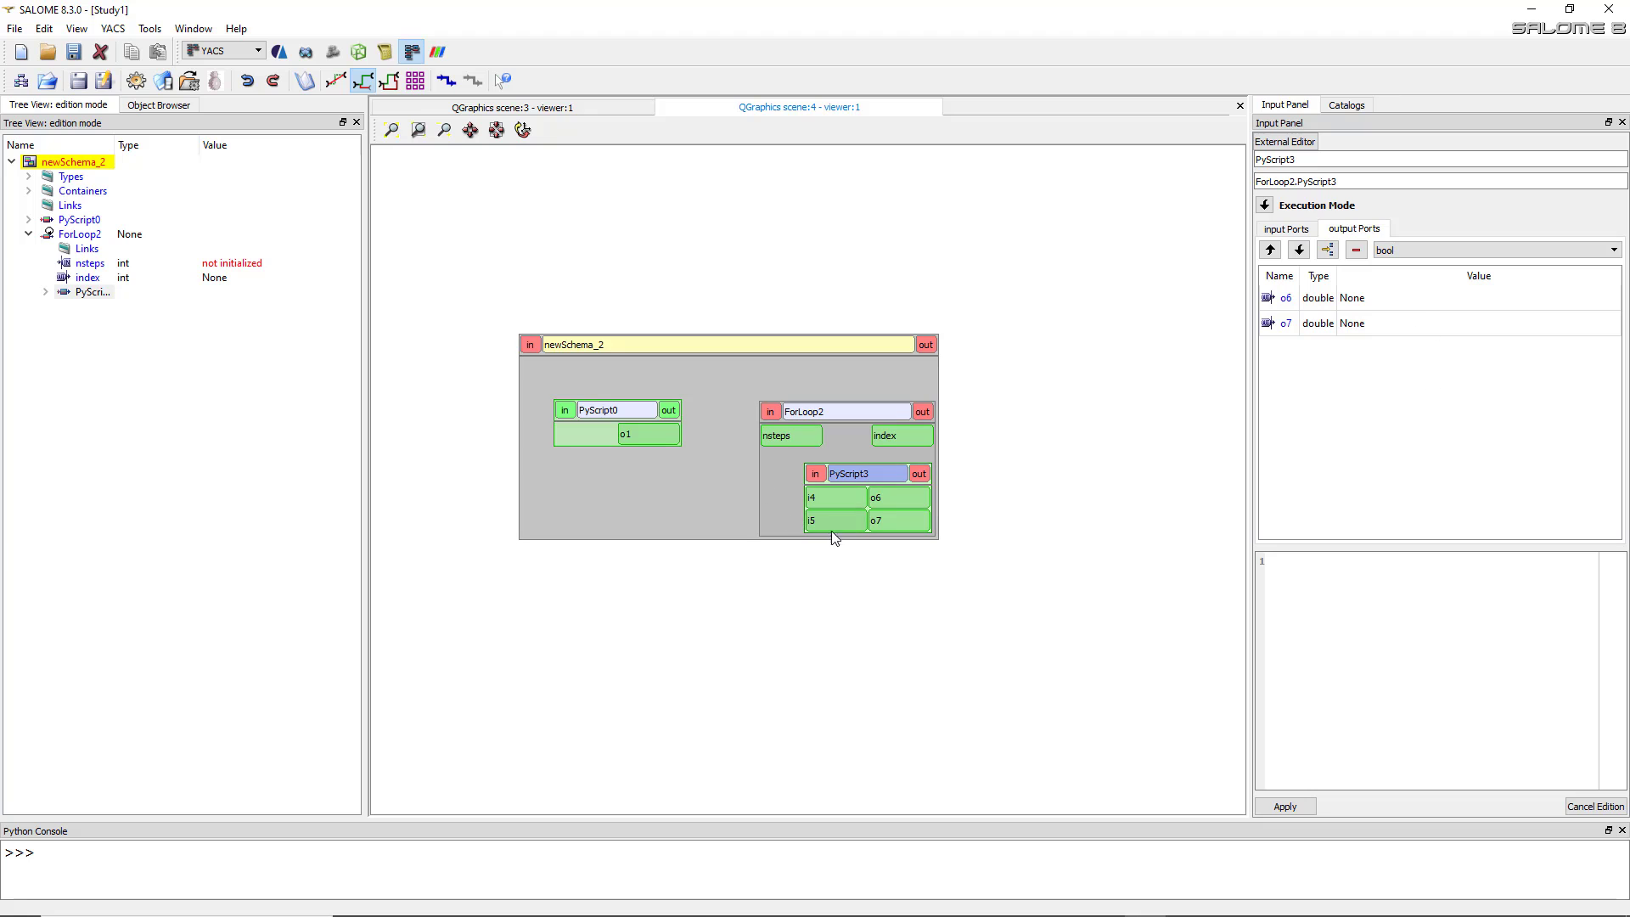
# Rename PyScript3's input ports to e1 and e2
pyautogui.click(1286, 229)
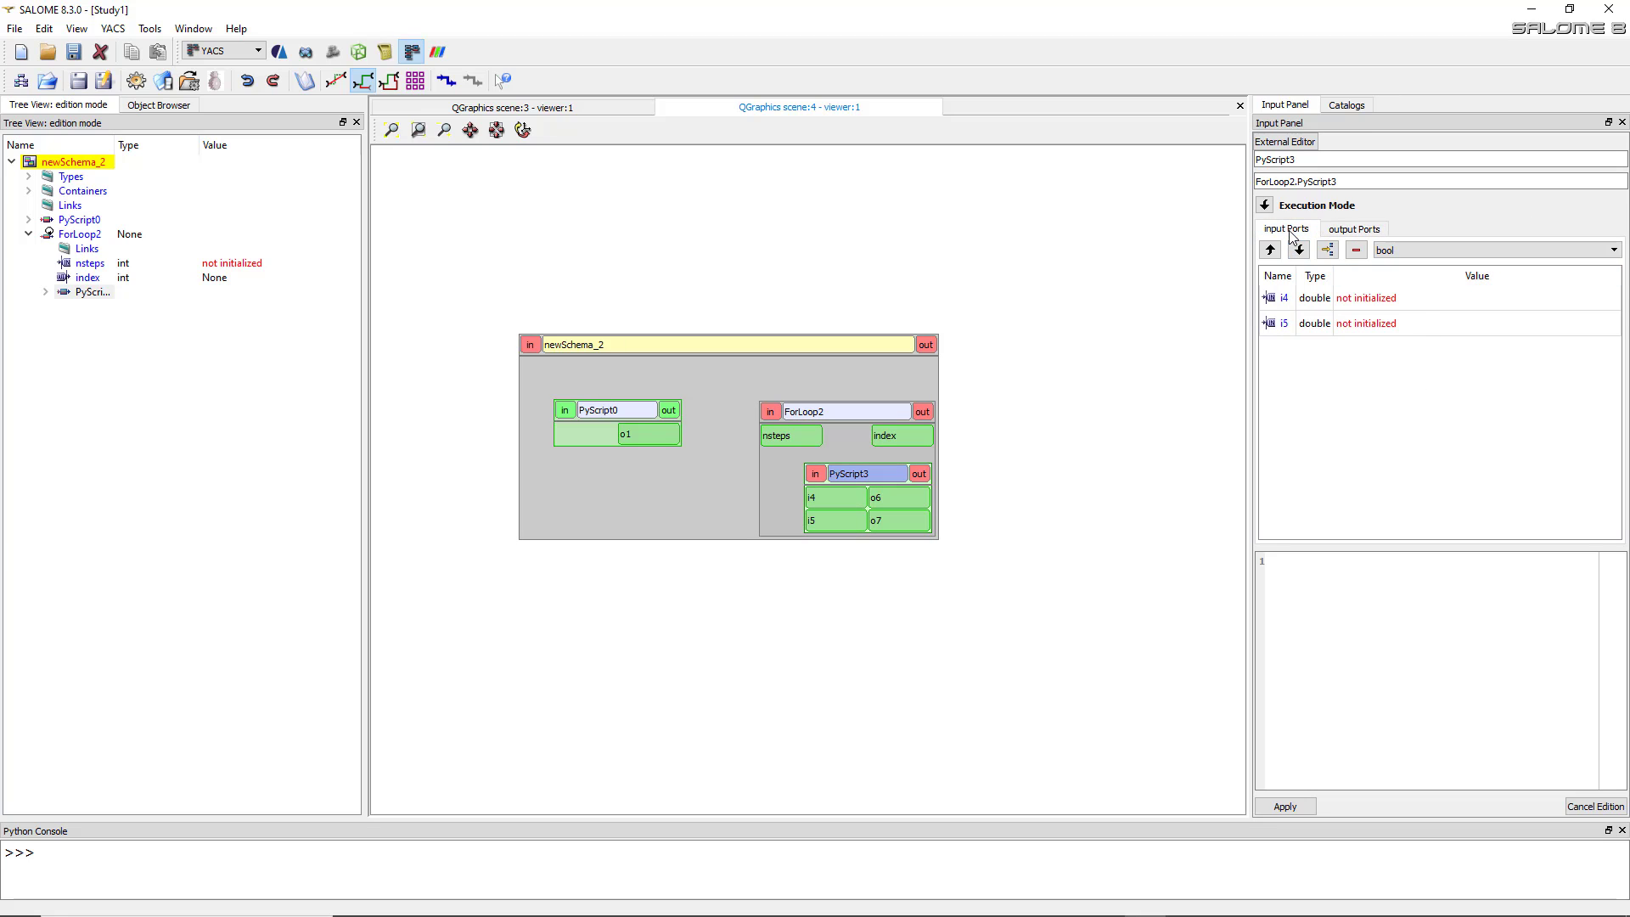
pyautogui.doubleClick(1285, 299)
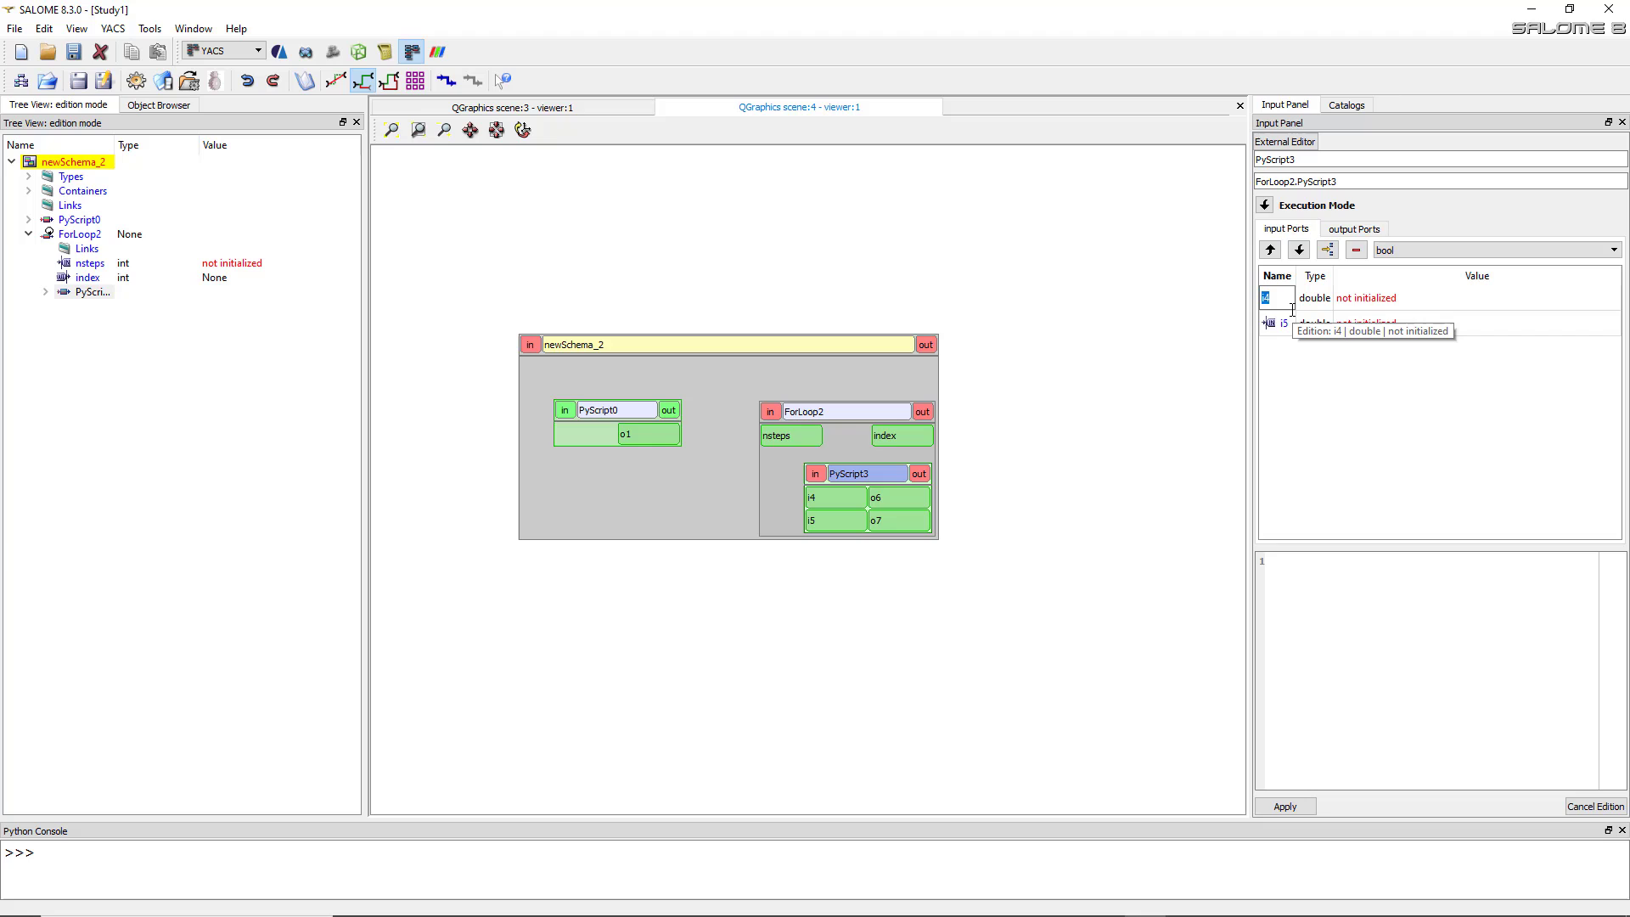
pyautogui.write('e1')
pyautogui.doubleClick(1290, 326)
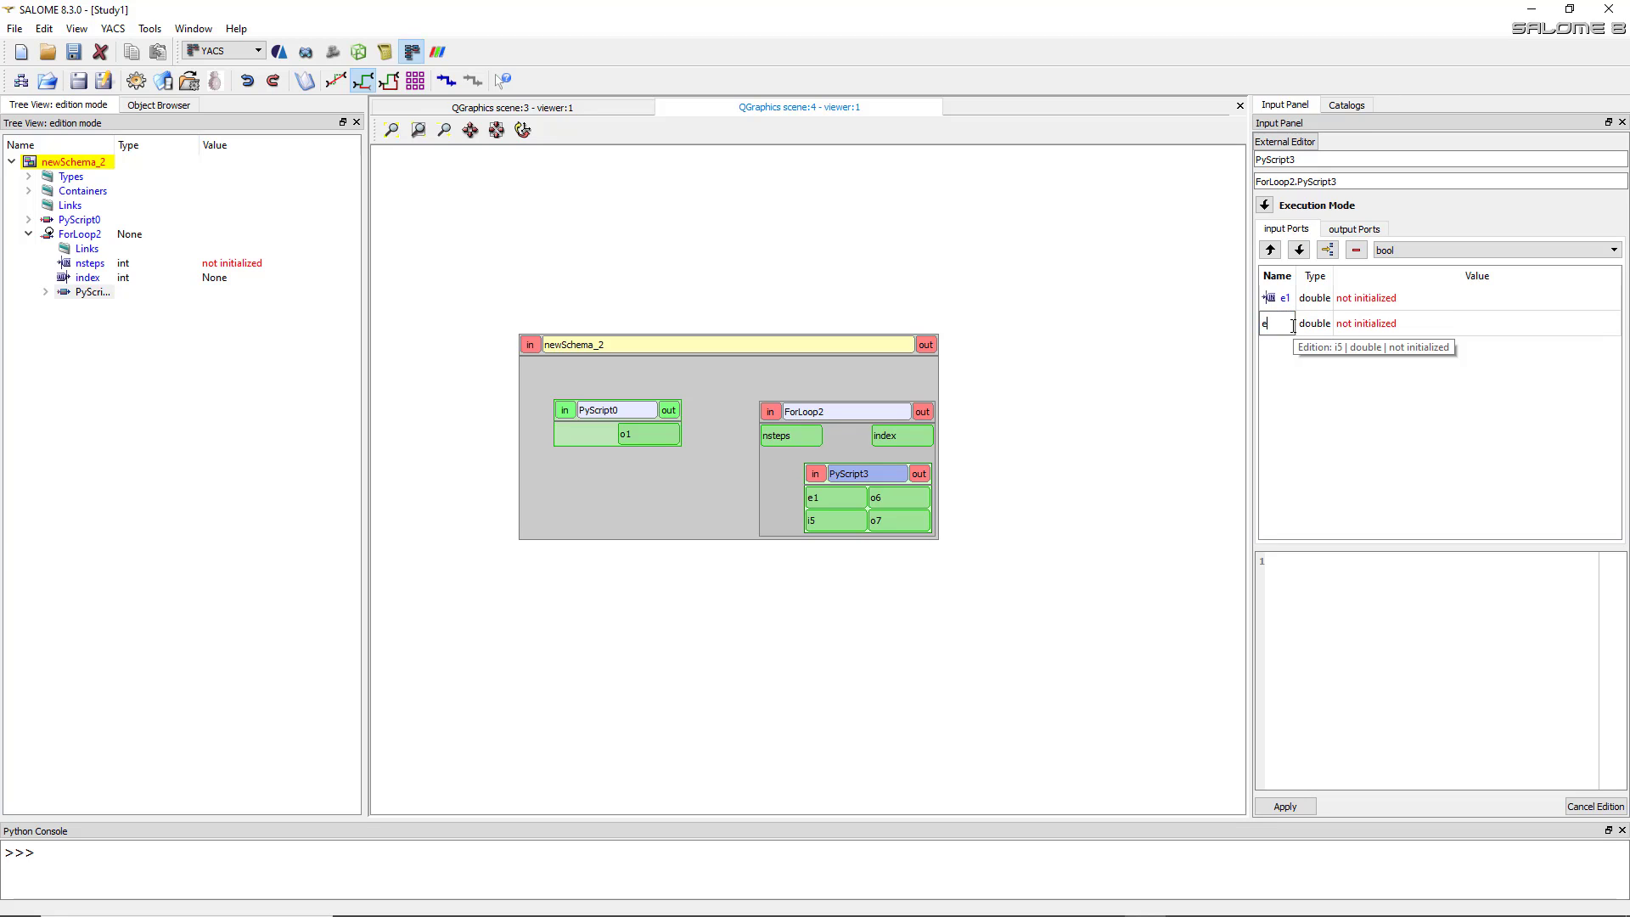
pyautogui.write('e2')
pyautogui.click(1359, 356)
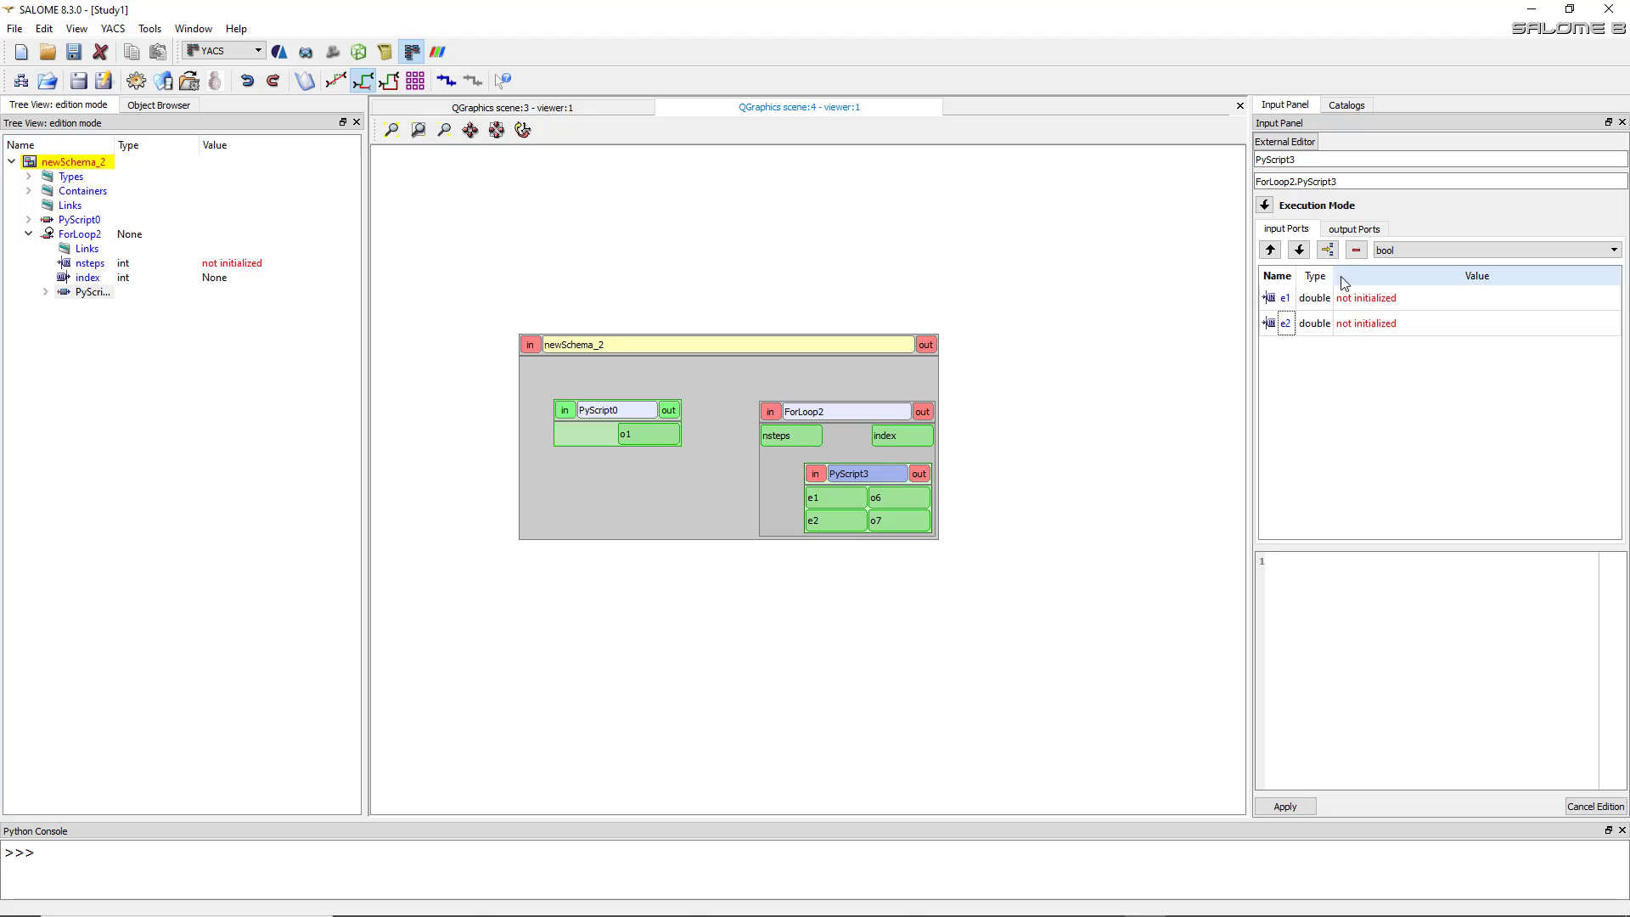
# Rename PyScript3's output ports to s1 and s2, then review both port lists
pyautogui.click(1358, 229)
pyautogui.doubleClick(1289, 297)
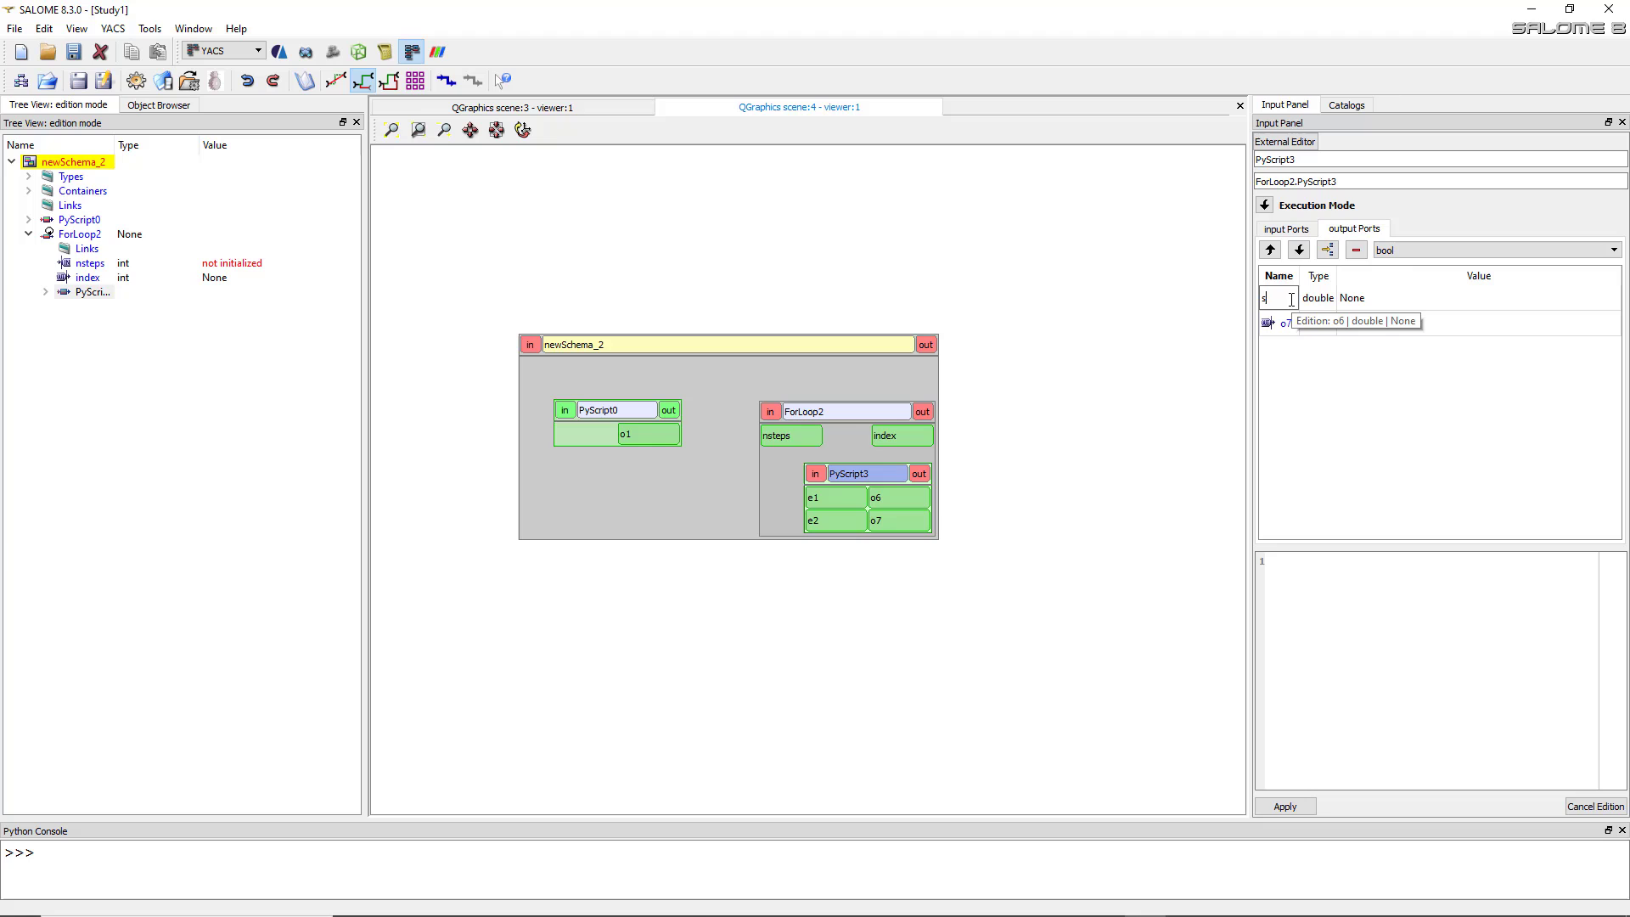
pyautogui.write('s1')
pyautogui.doubleClick(1291, 324)
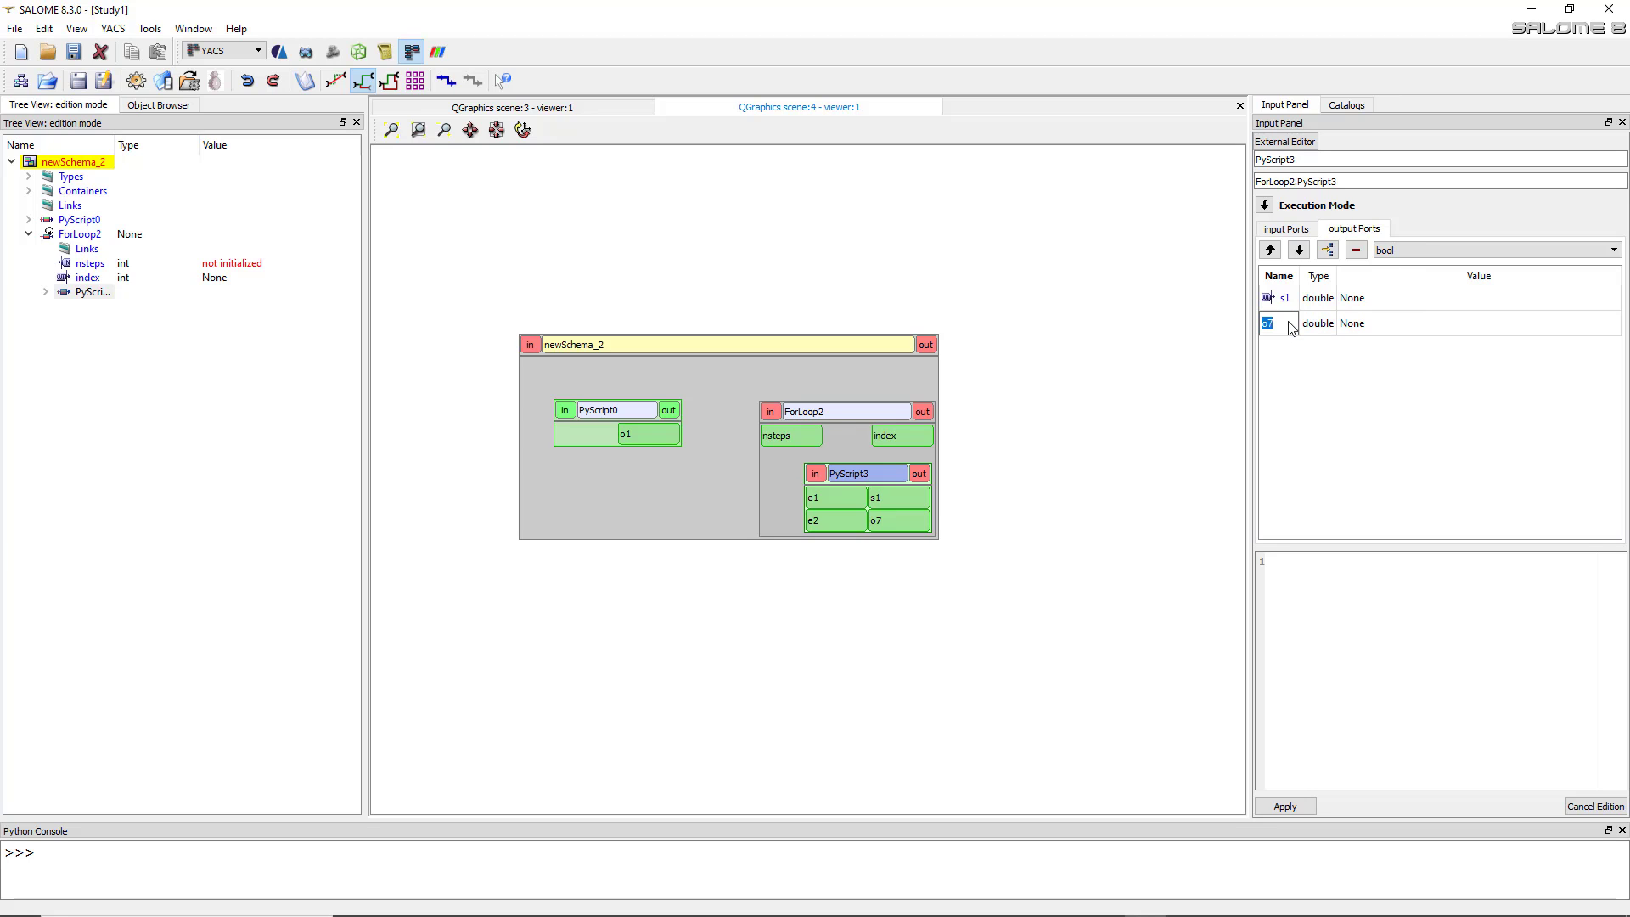
pyautogui.press('Return')
pyautogui.click(1288, 232)
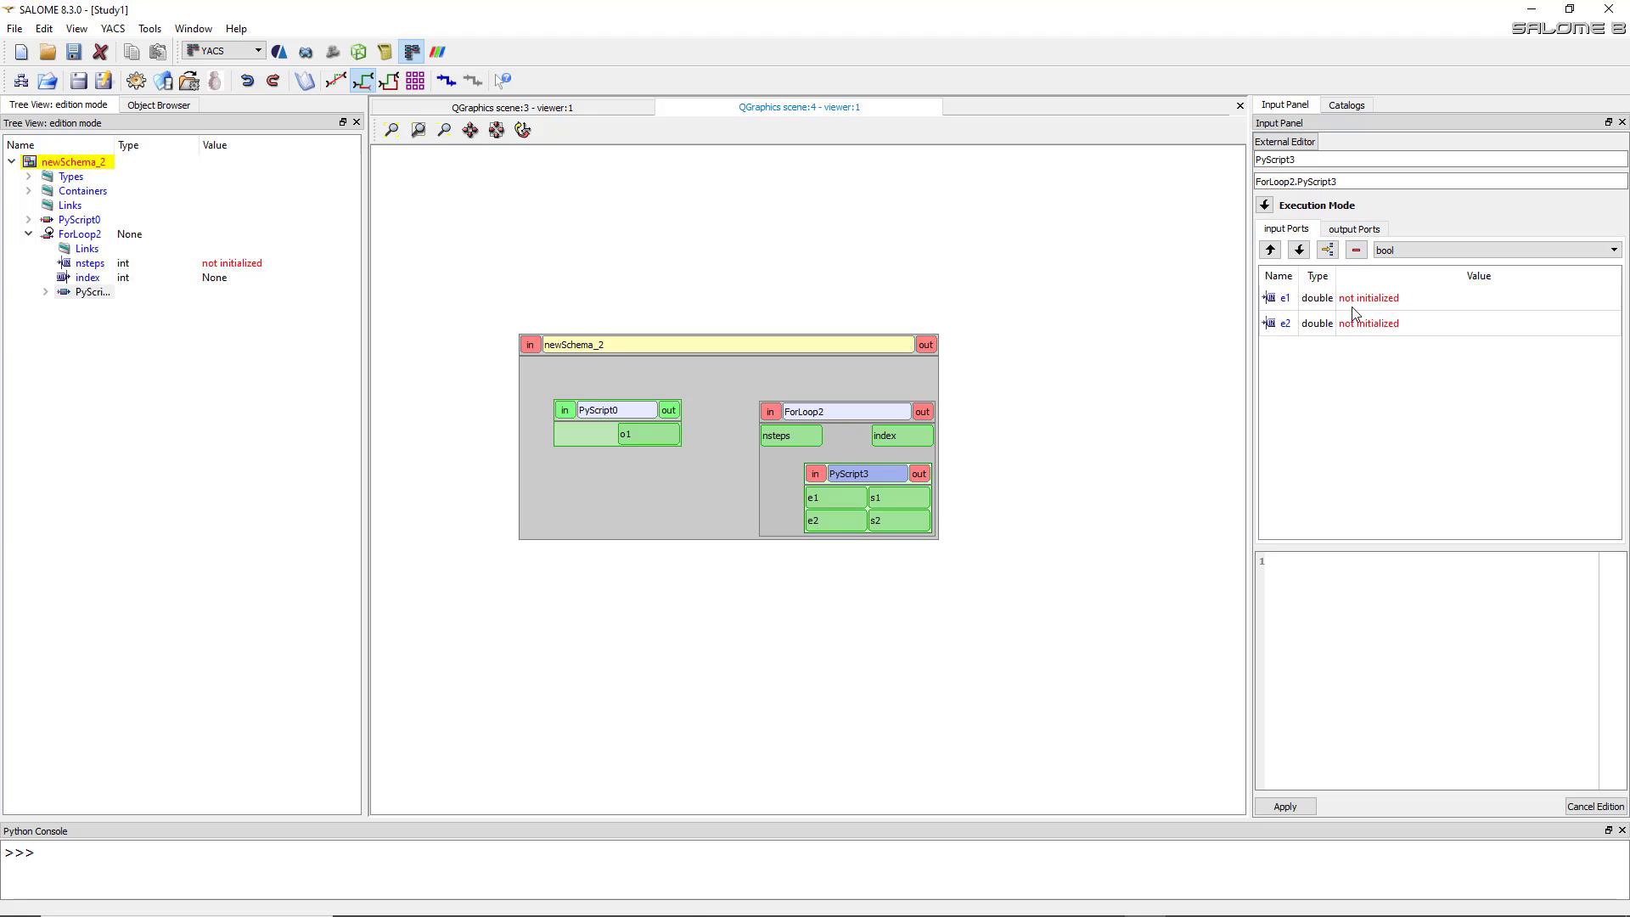
pyautogui.click(1343, 230)
# Write and commit PyScript3's script computing s1 = e1 + e2 and s2 = e1 - e2
pyautogui.click(1286, 230)
pyautogui.click(1343, 231)
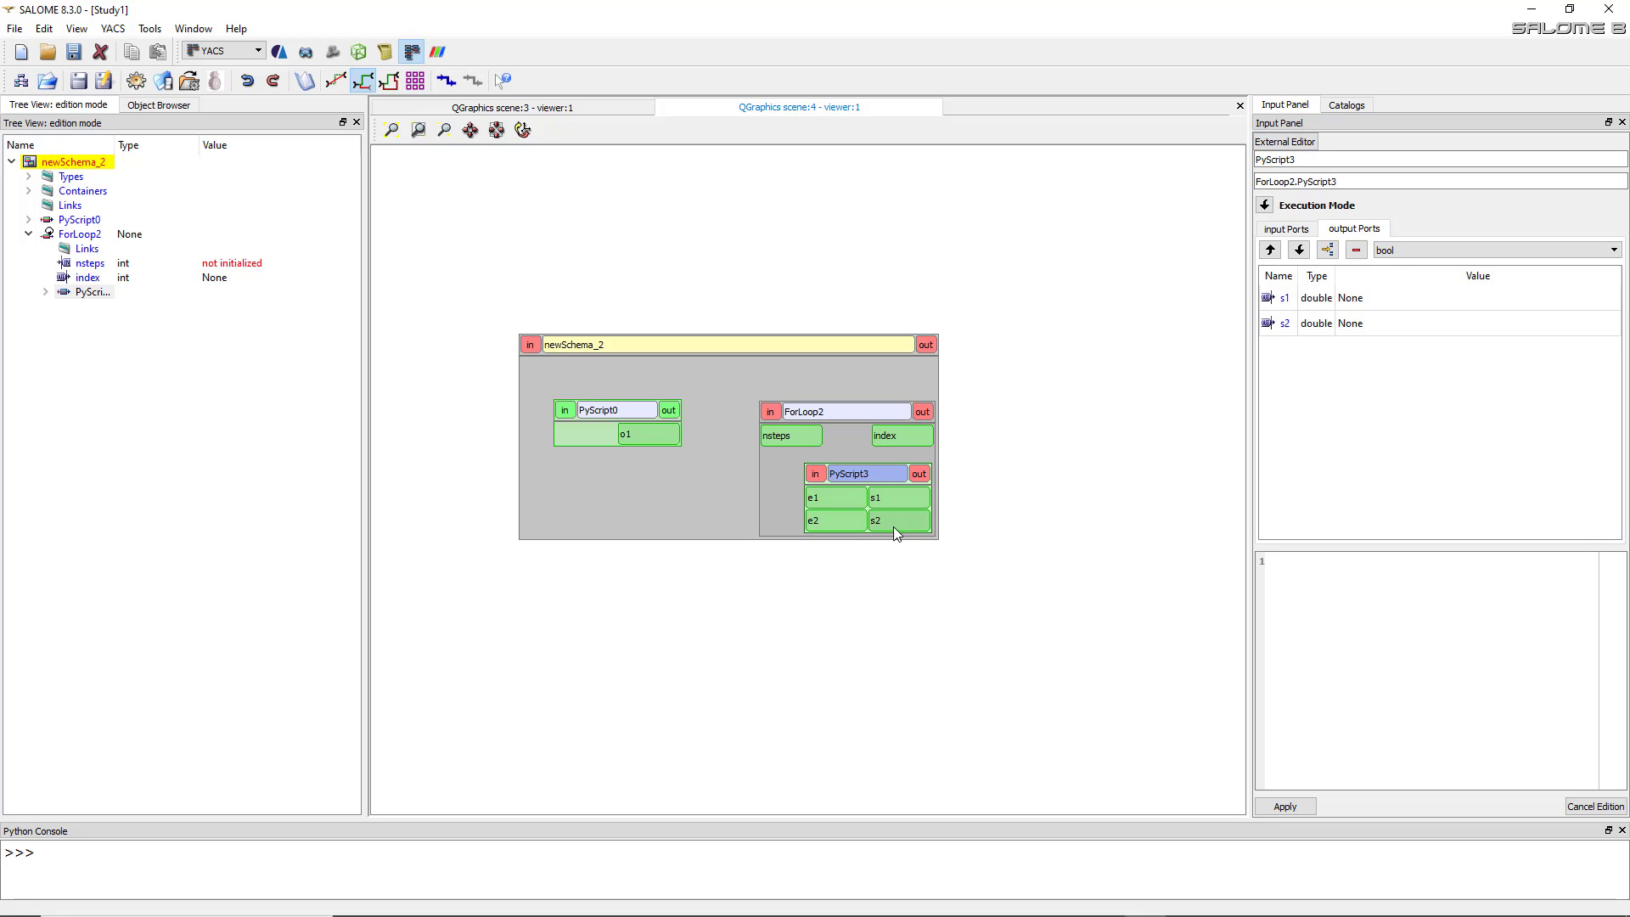
pyautogui.click(1326, 605)
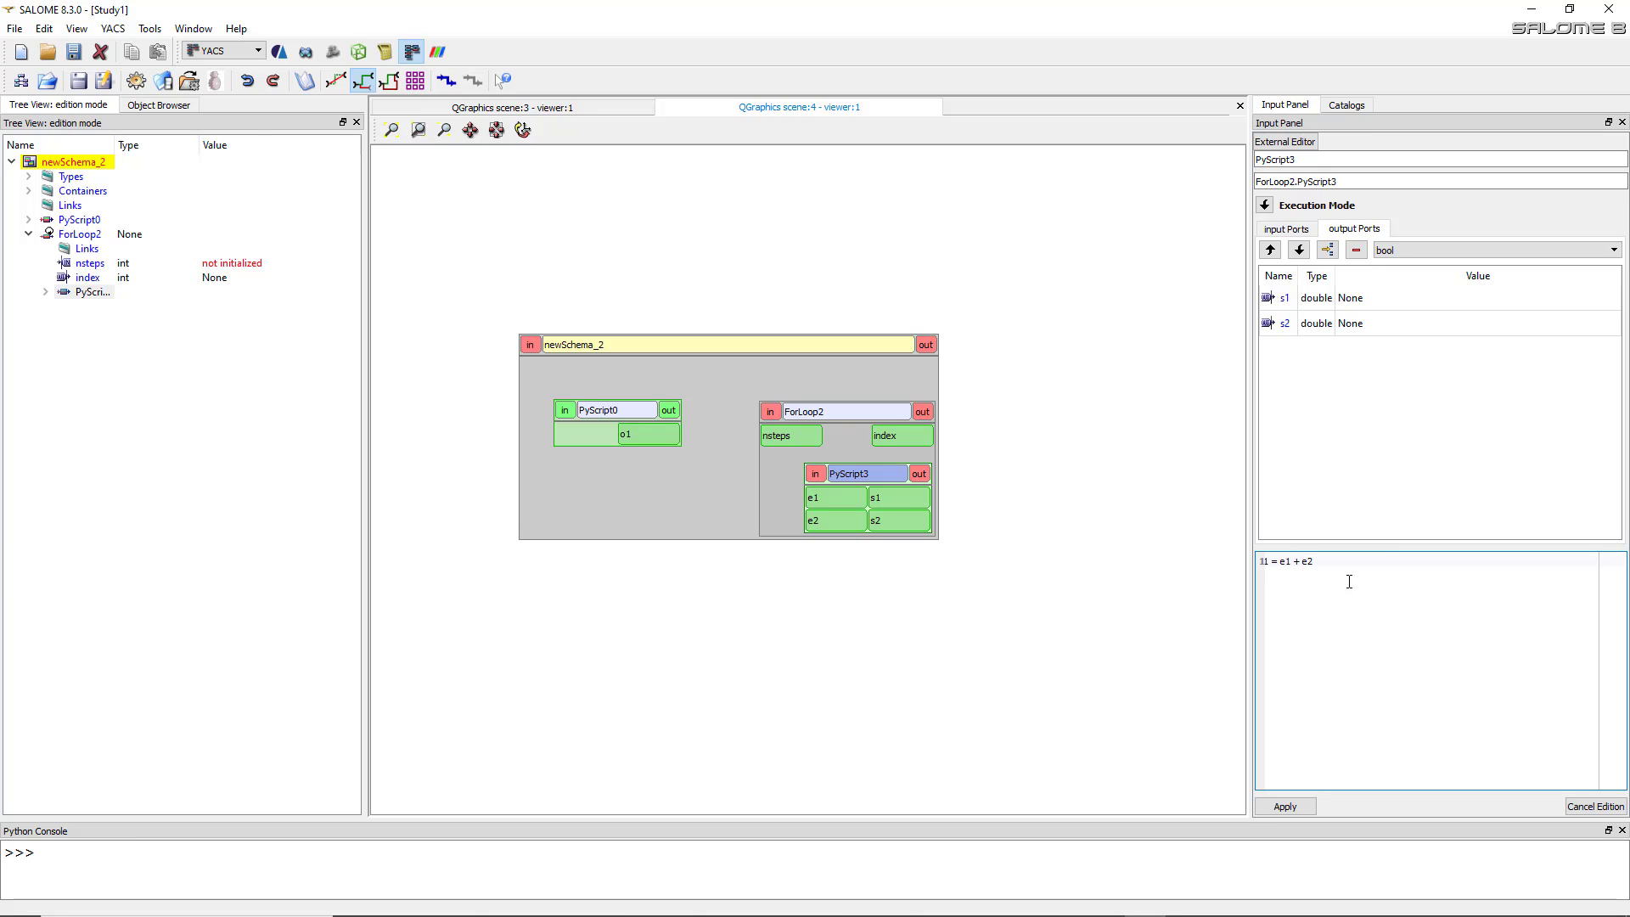
pyautogui.press('Return')
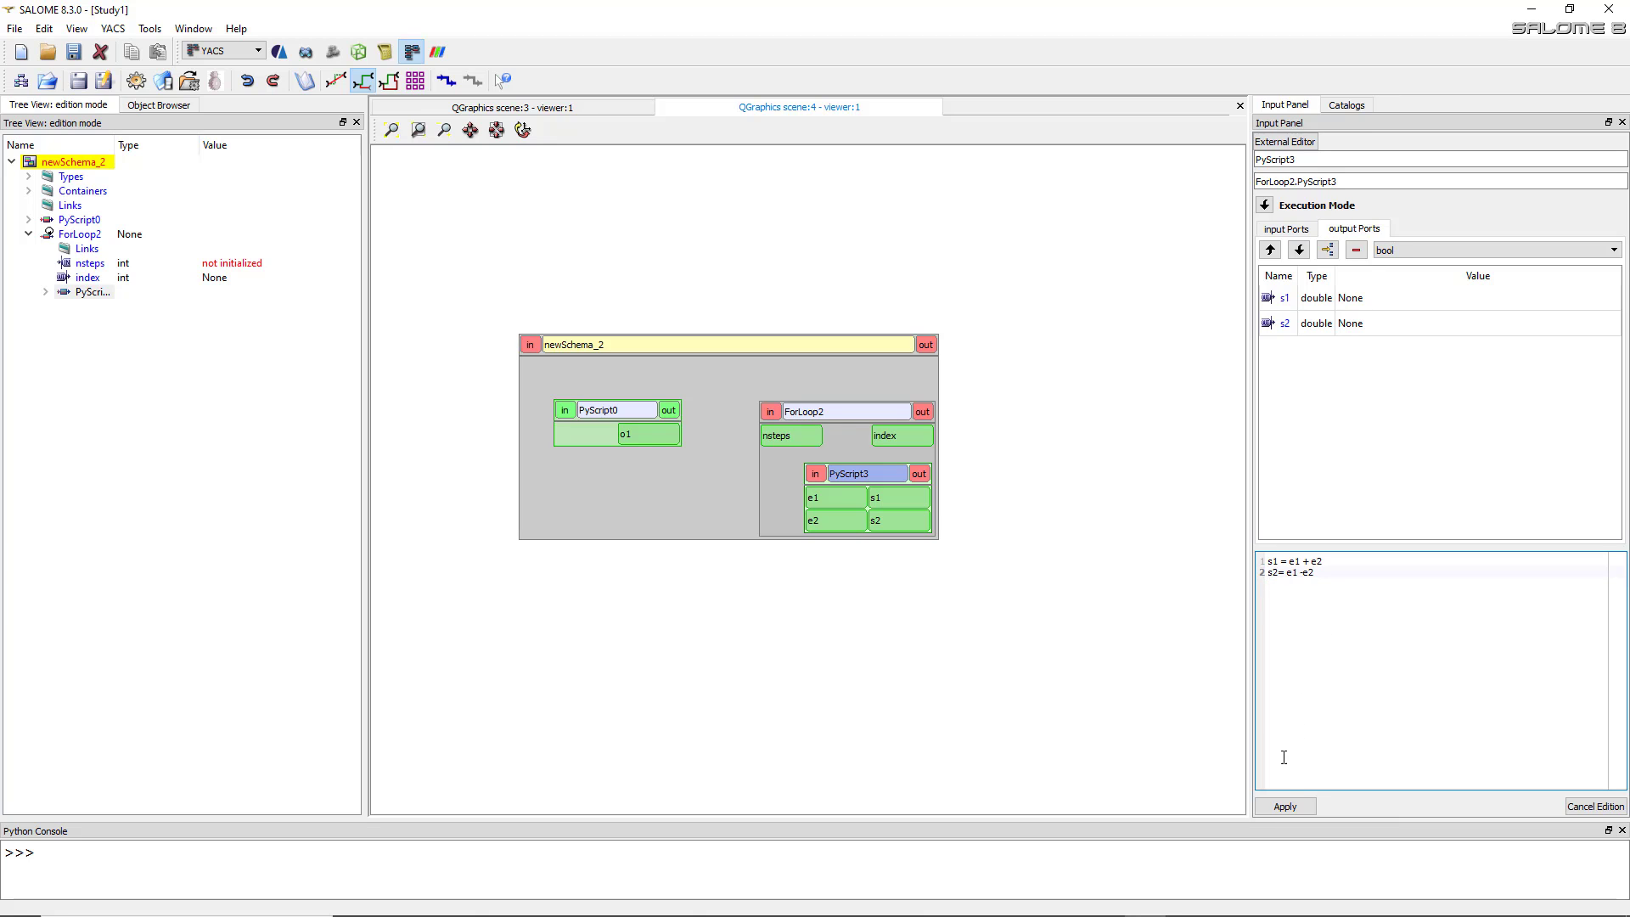
pyautogui.click(1284, 805)
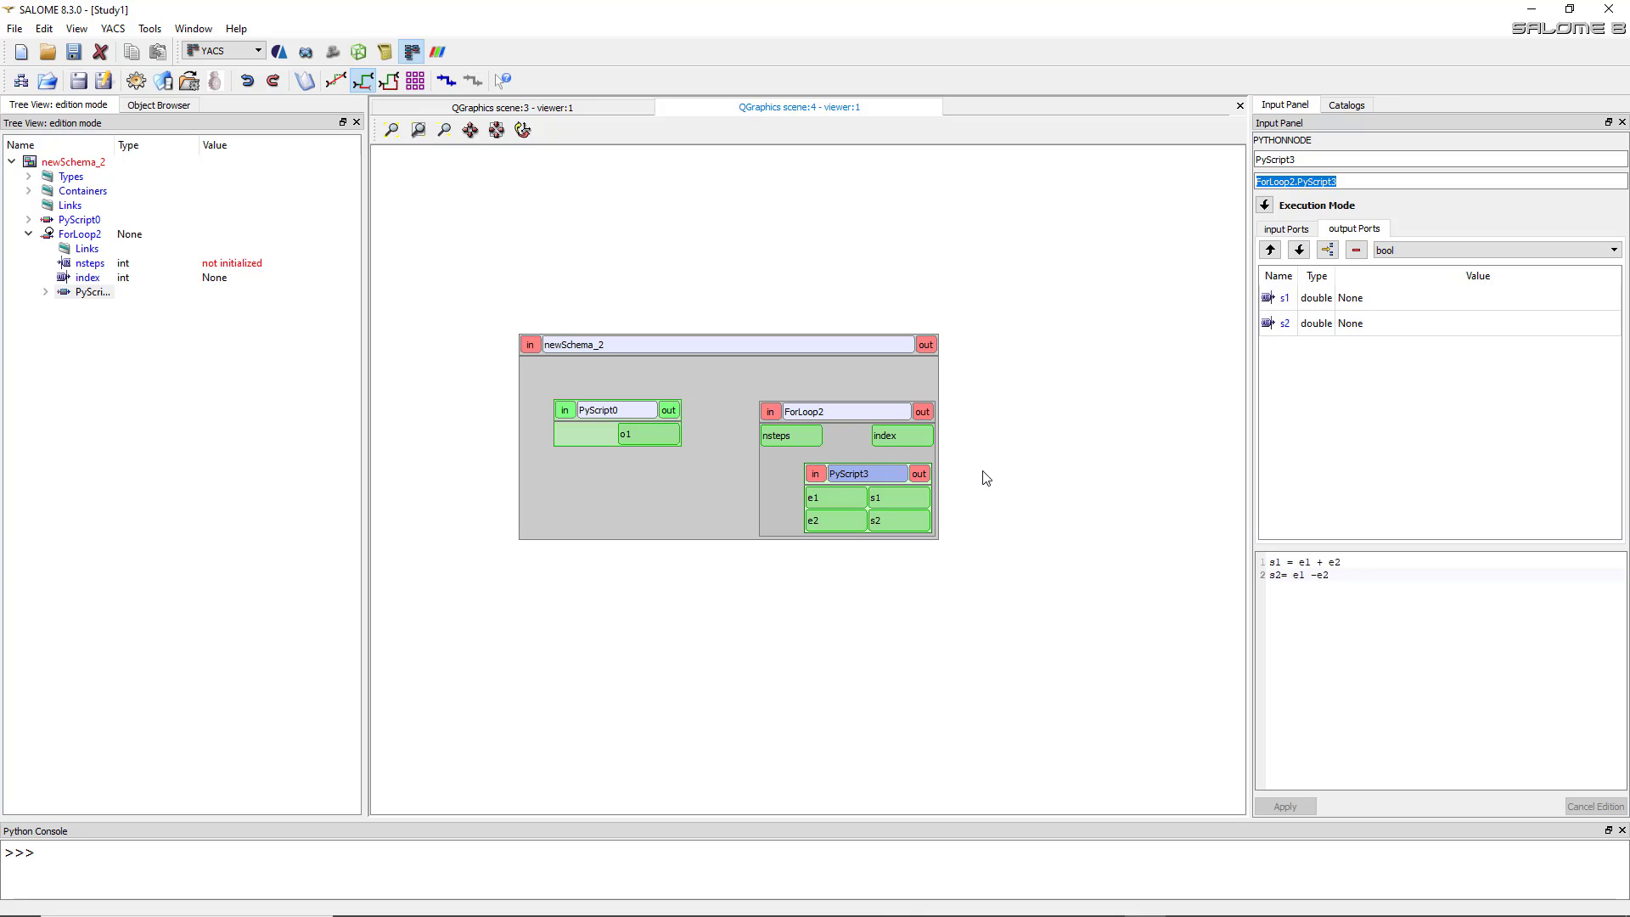
# Create an inline script node PyScript8 from the newSchema_2 context menu and place it lower right
pyautogui.click(839, 343)
pyautogui.rightClick(696, 344)
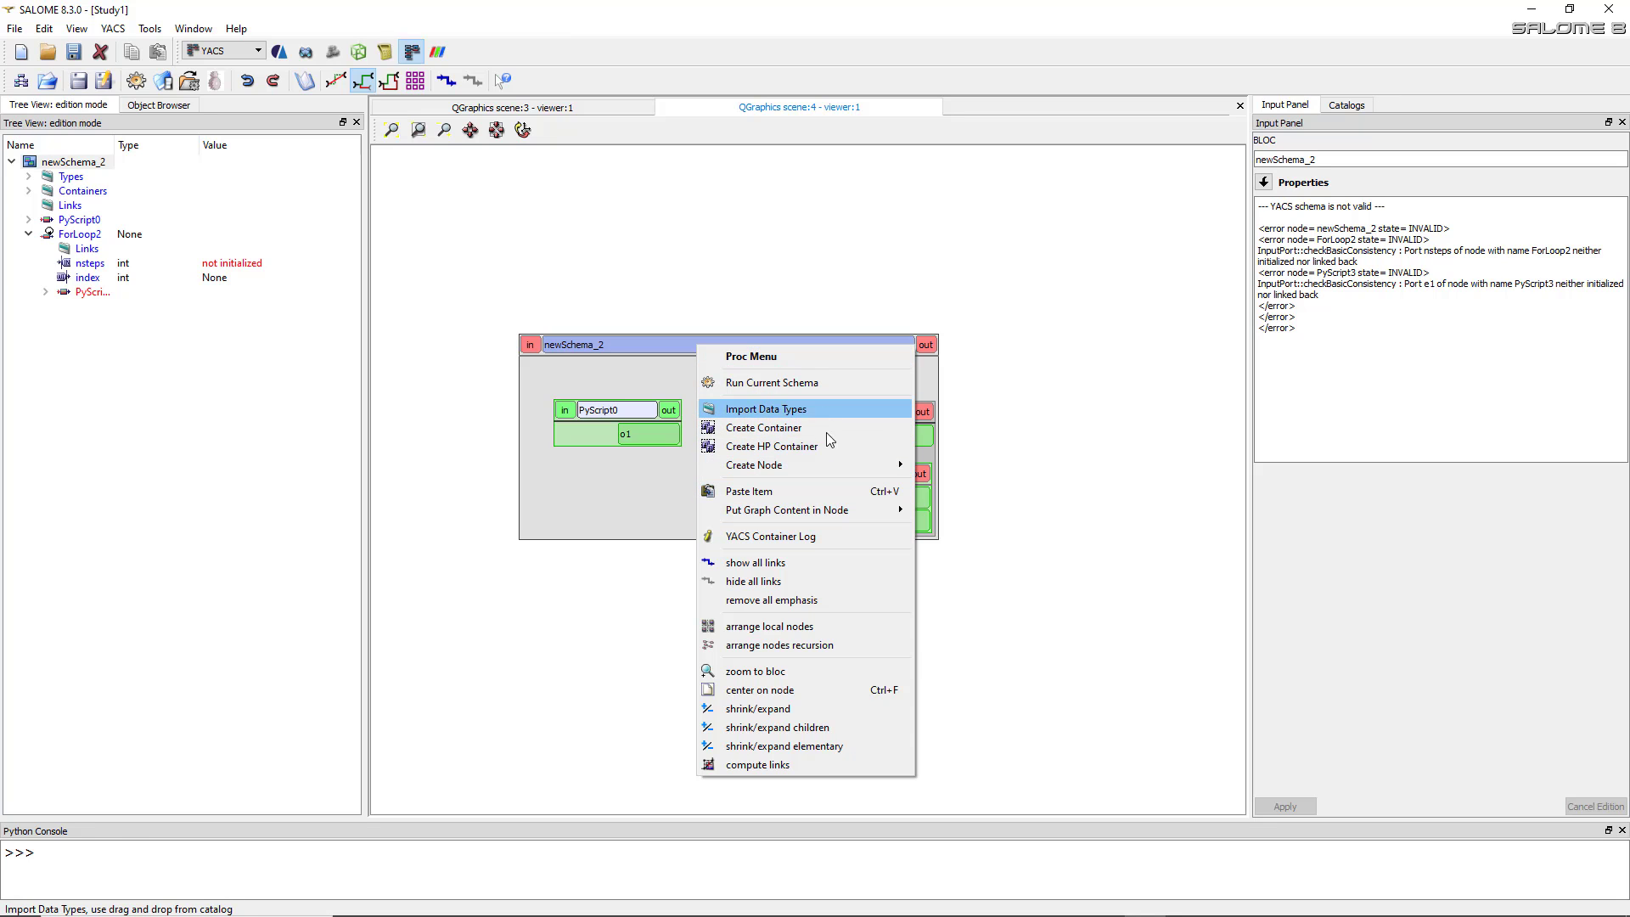
pyautogui.moveTo(830, 463)
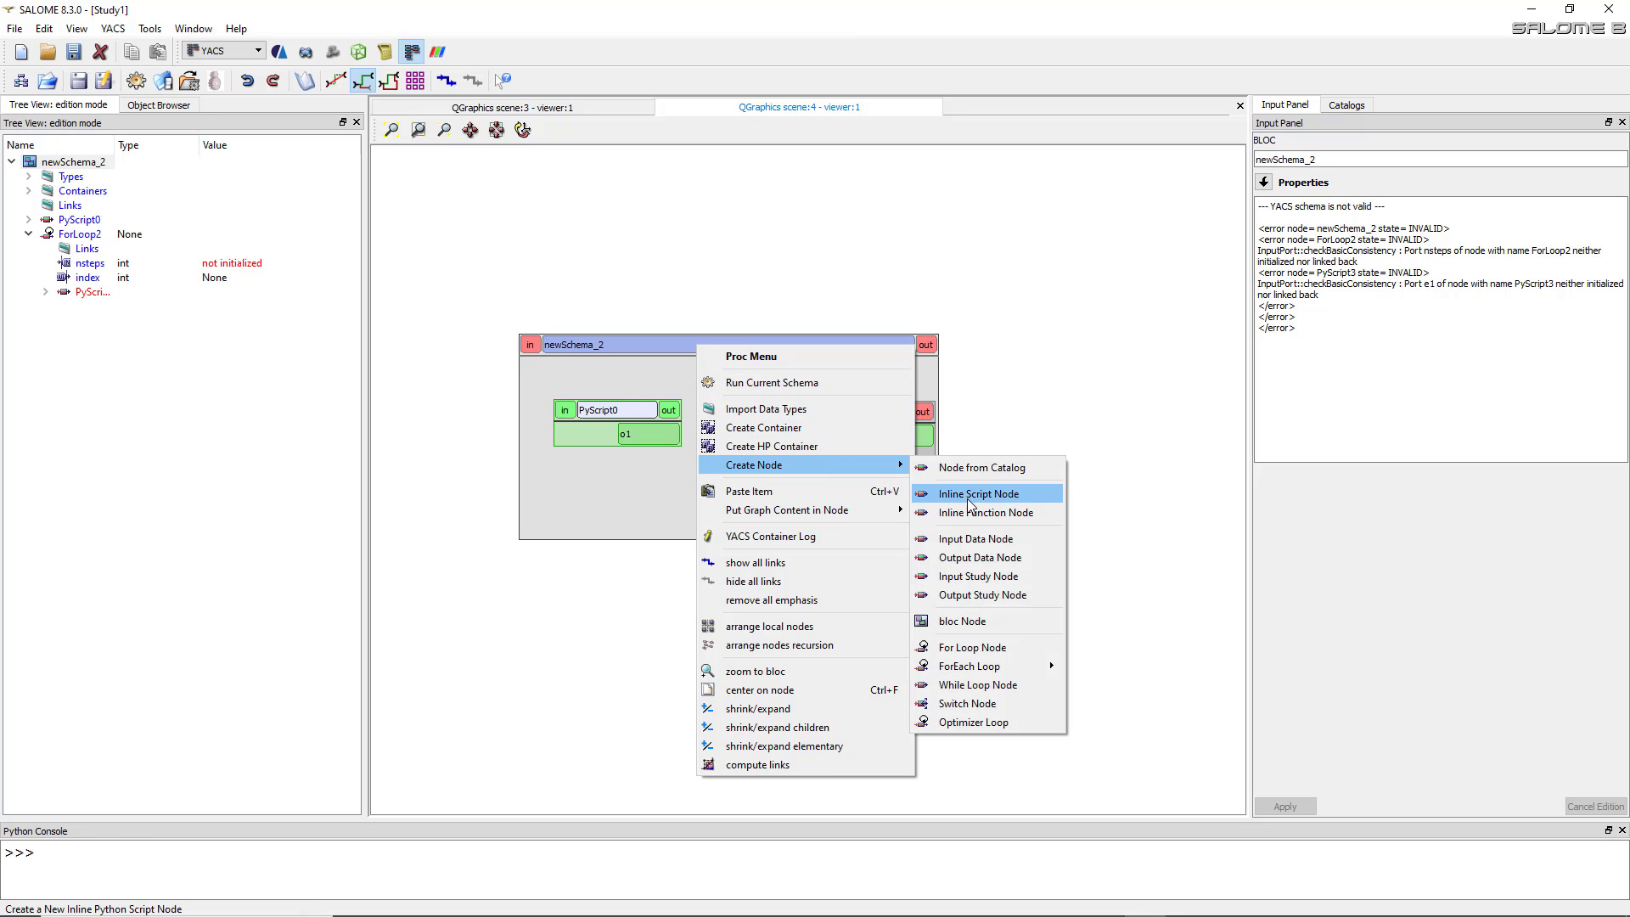
pyautogui.click(972, 496)
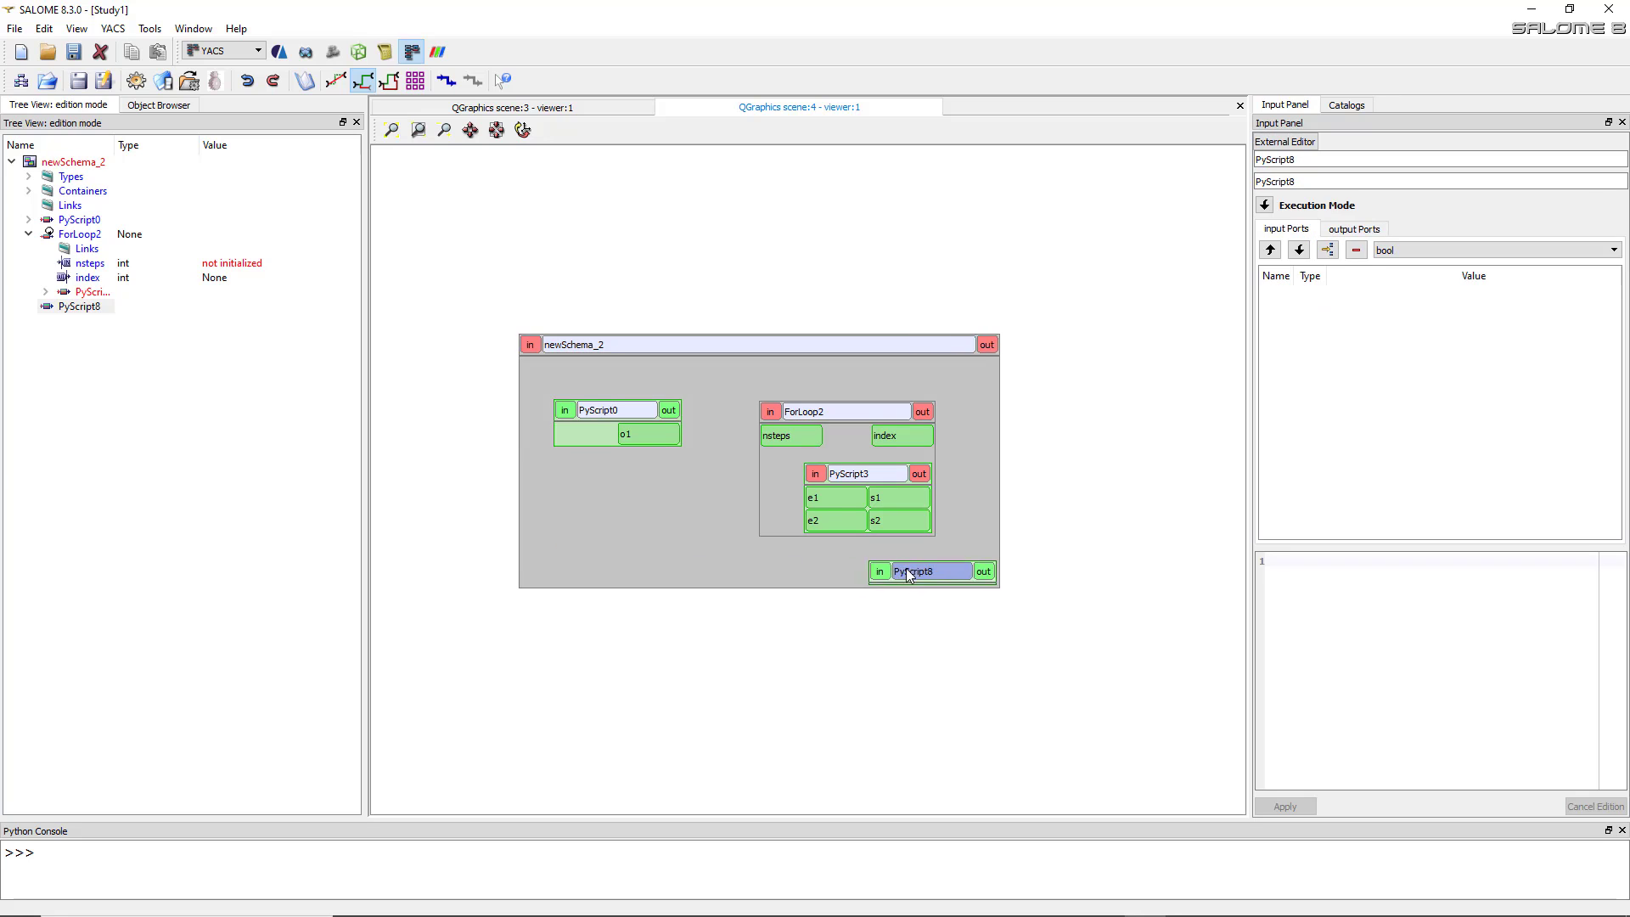
pyautogui.moveTo(1127, 567); pyautogui.dragTo(916, 523)
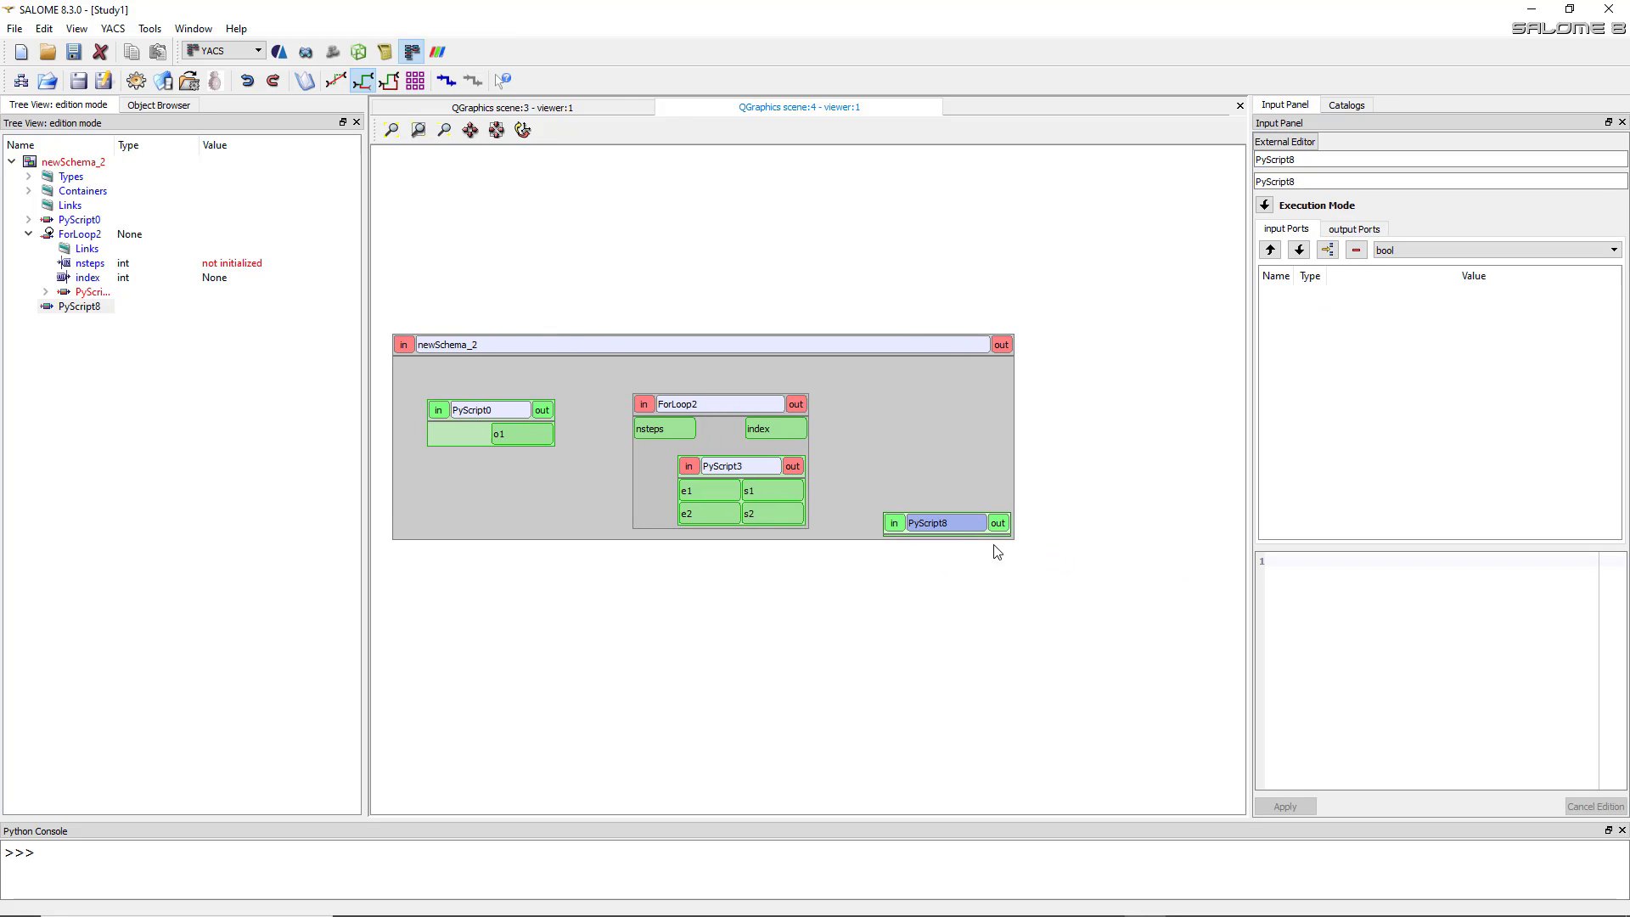
# Add two double-typed input ports to PyScript8
pyautogui.click(1457, 253)
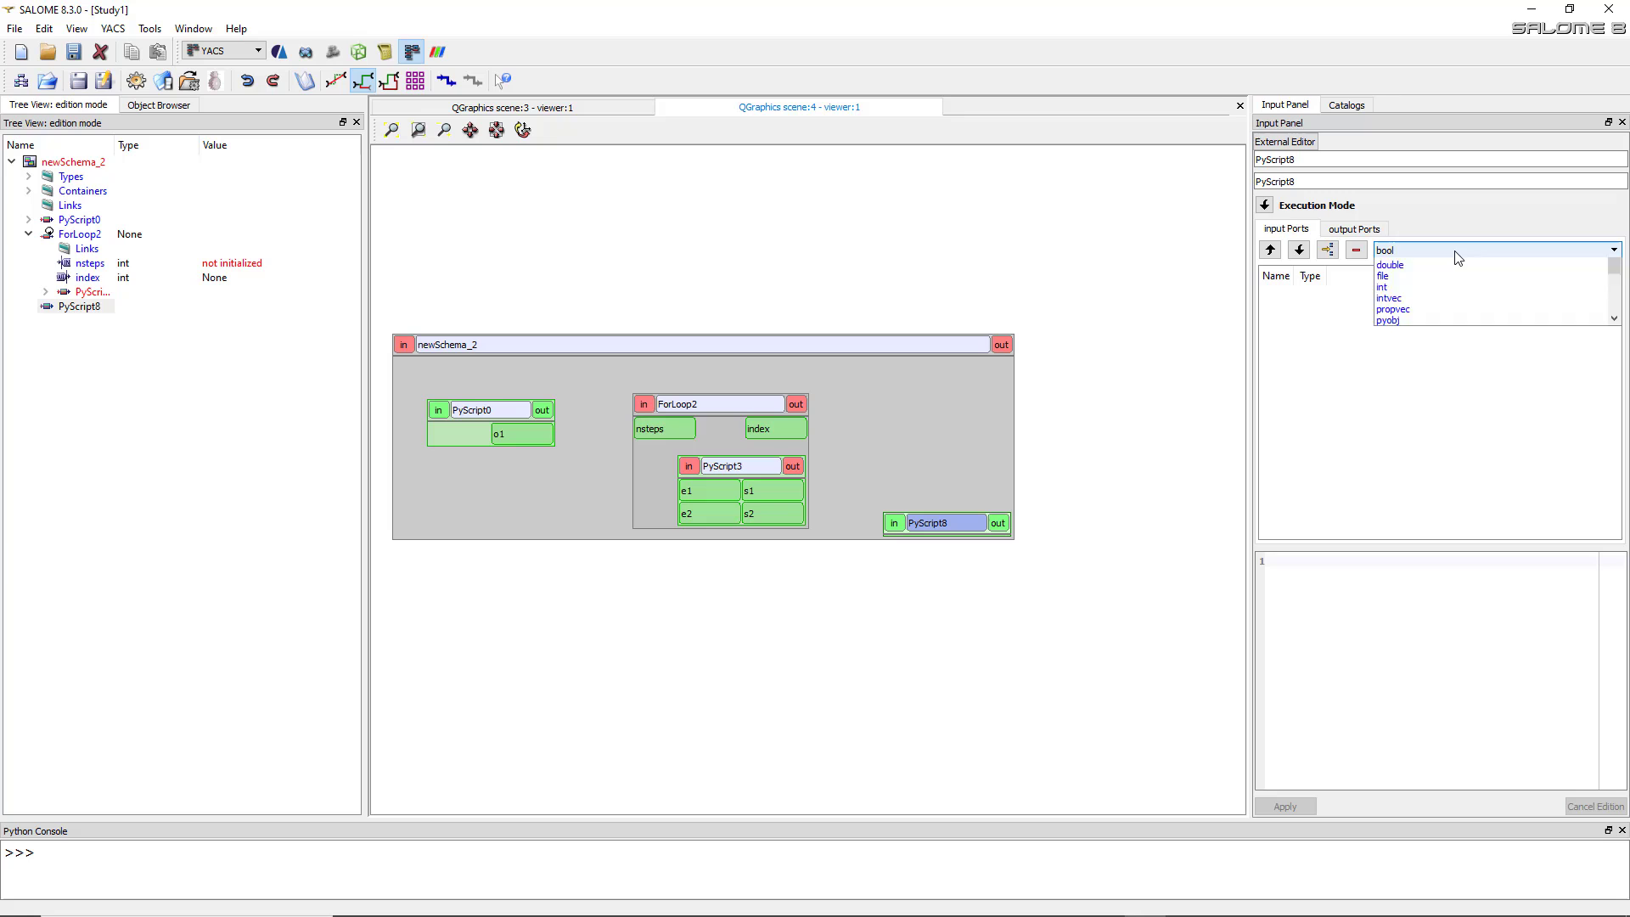
pyautogui.click(1448, 308)
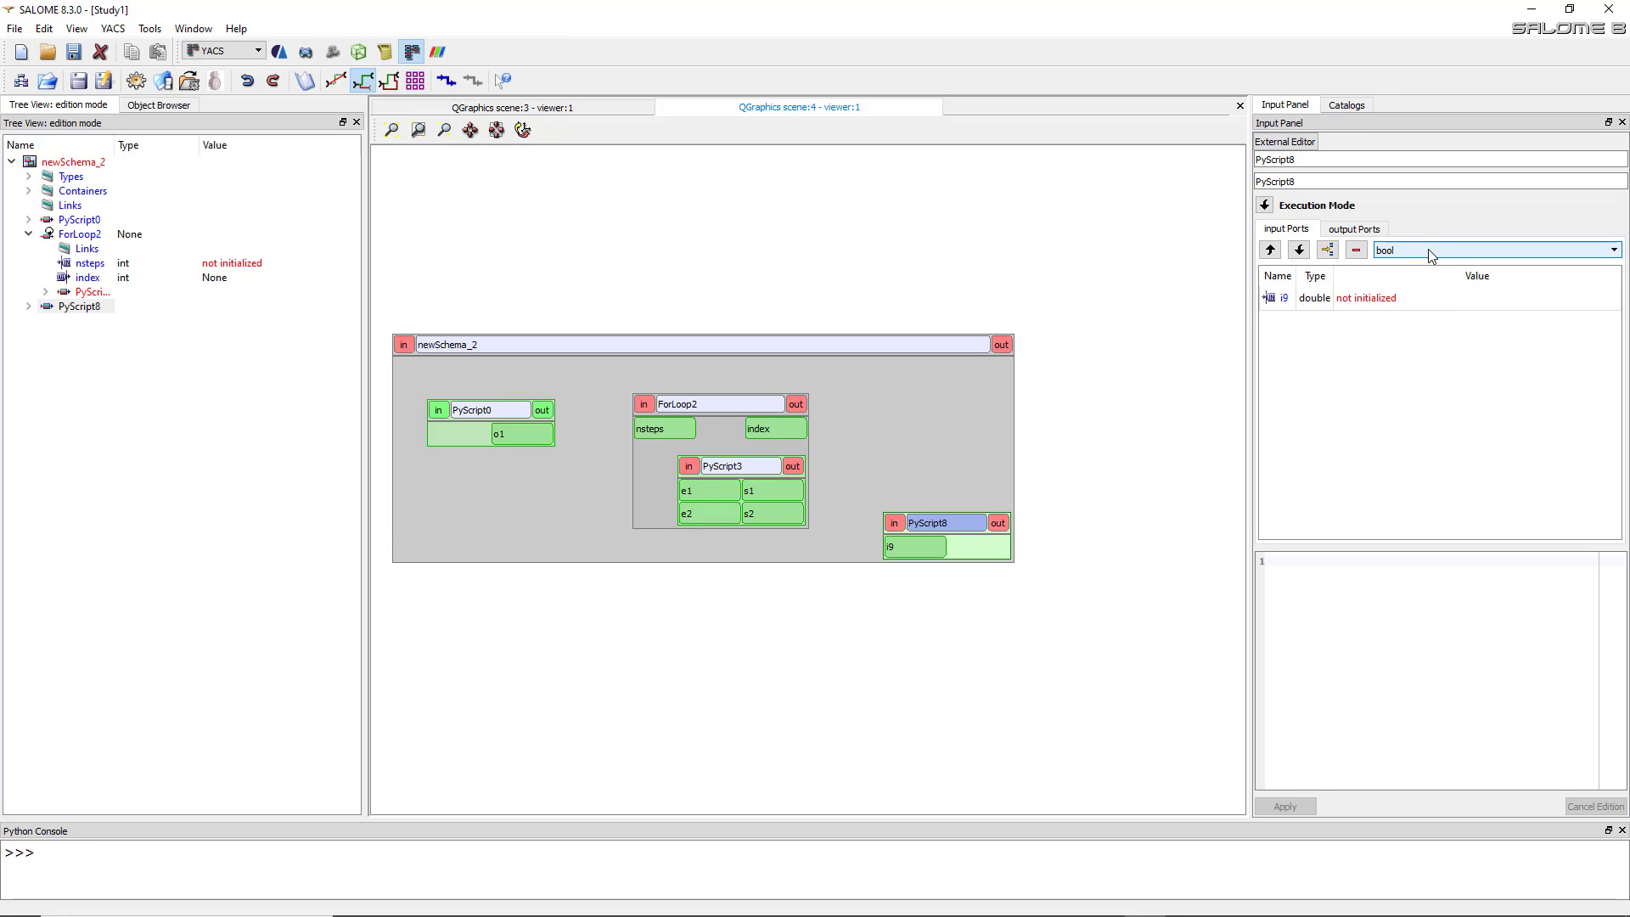
pyautogui.click(1428, 250)
pyautogui.click(1427, 308)
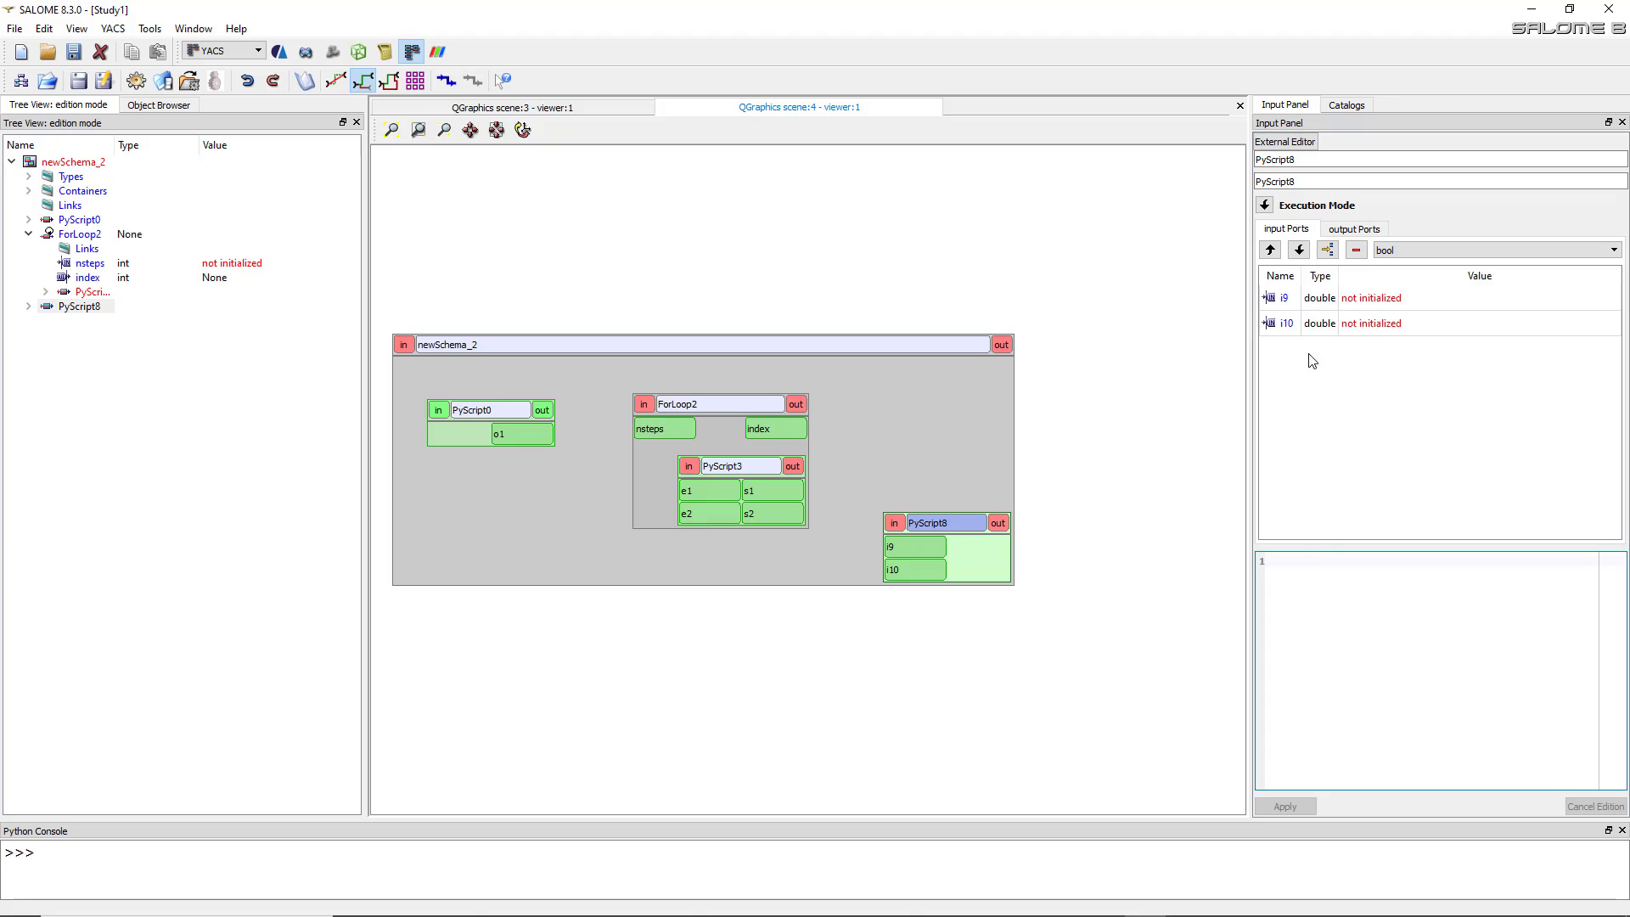
# Rename PyScript8's new input ports i9 and i10 to e1 and e2
pyautogui.doubleClick(1287, 299)
pyautogui.write('e1')
pyautogui.doubleClick(1297, 331)
pyautogui.write('e2')
pyautogui.press('Return')
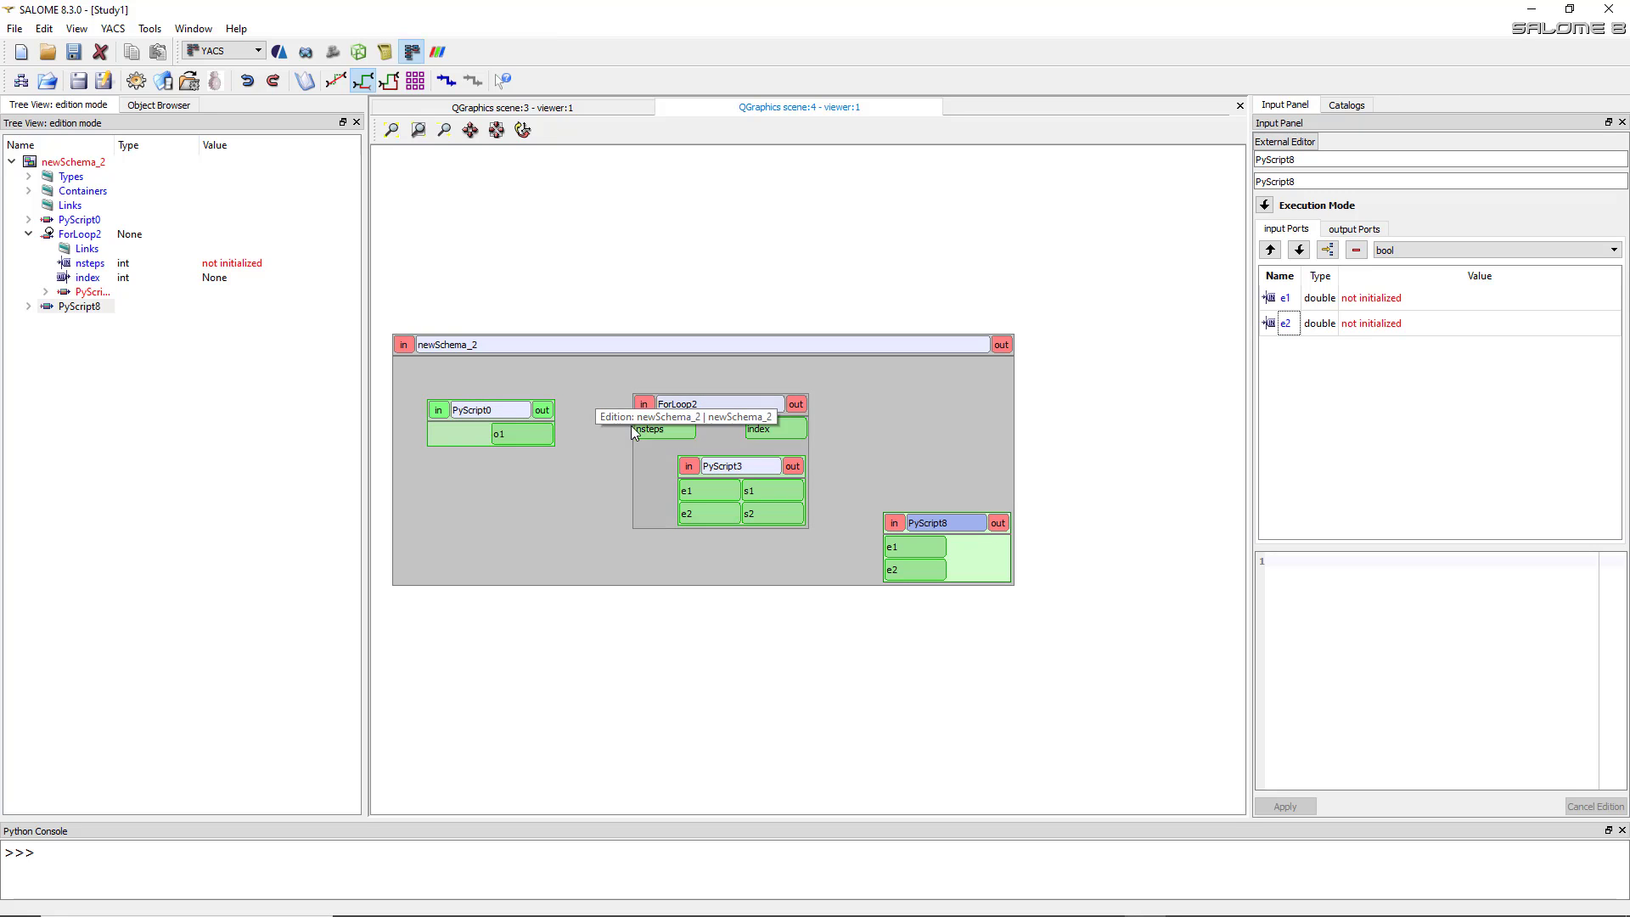
# Set ForLoop2's nsteps value to 5 in its Input Panel
pyautogui.click(678, 406)
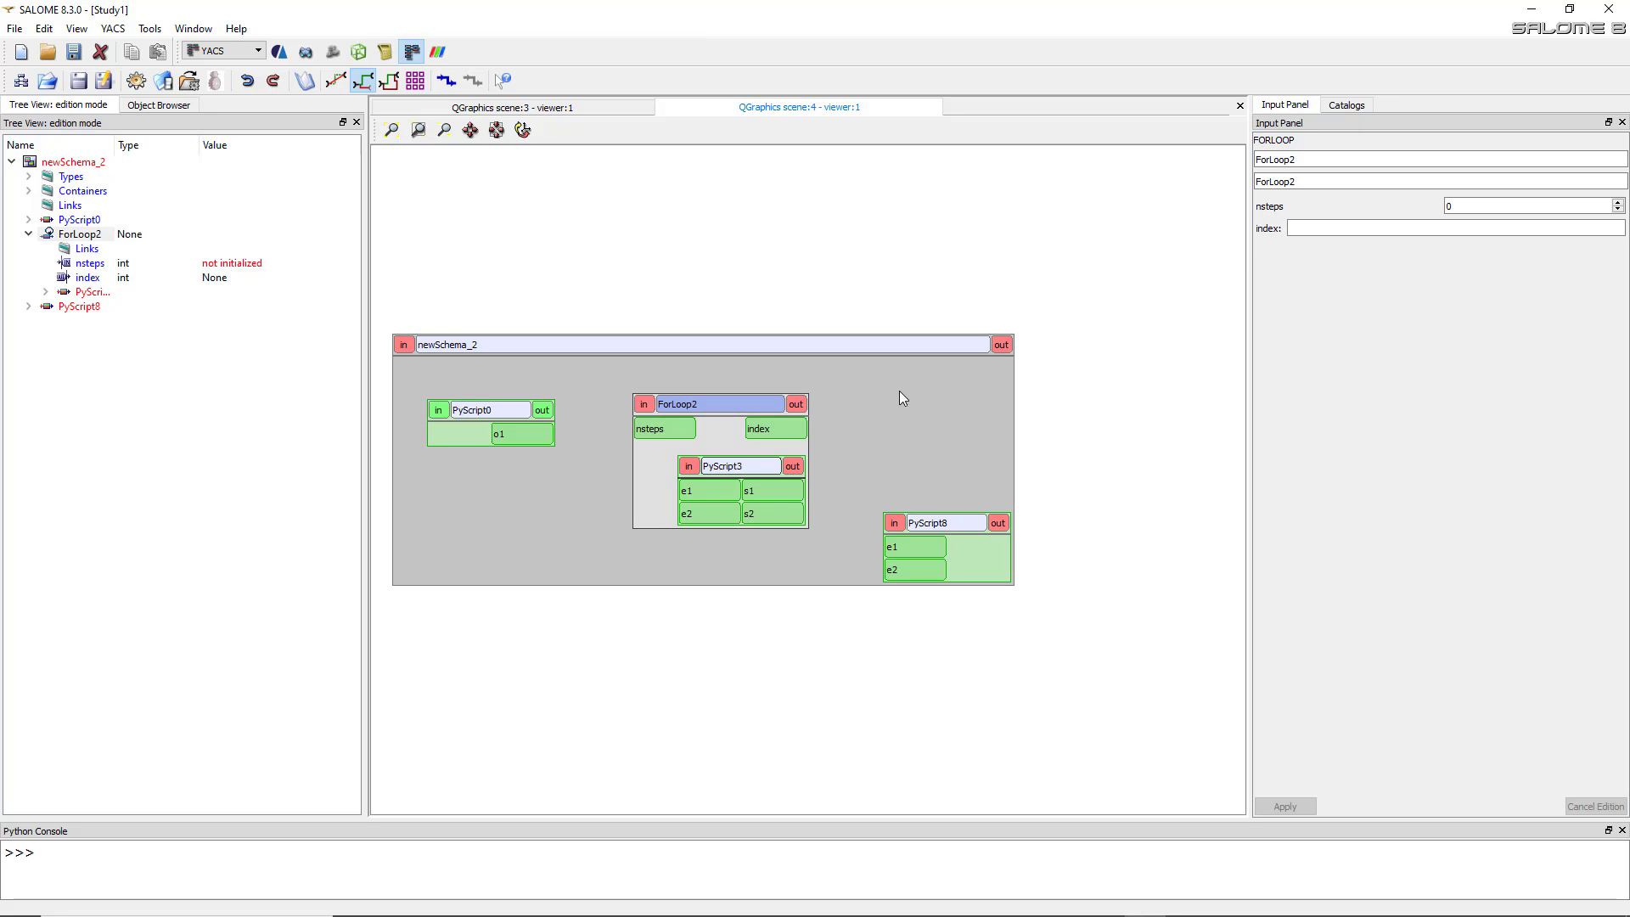
pyautogui.click(1466, 209)
pyautogui.press('Return')
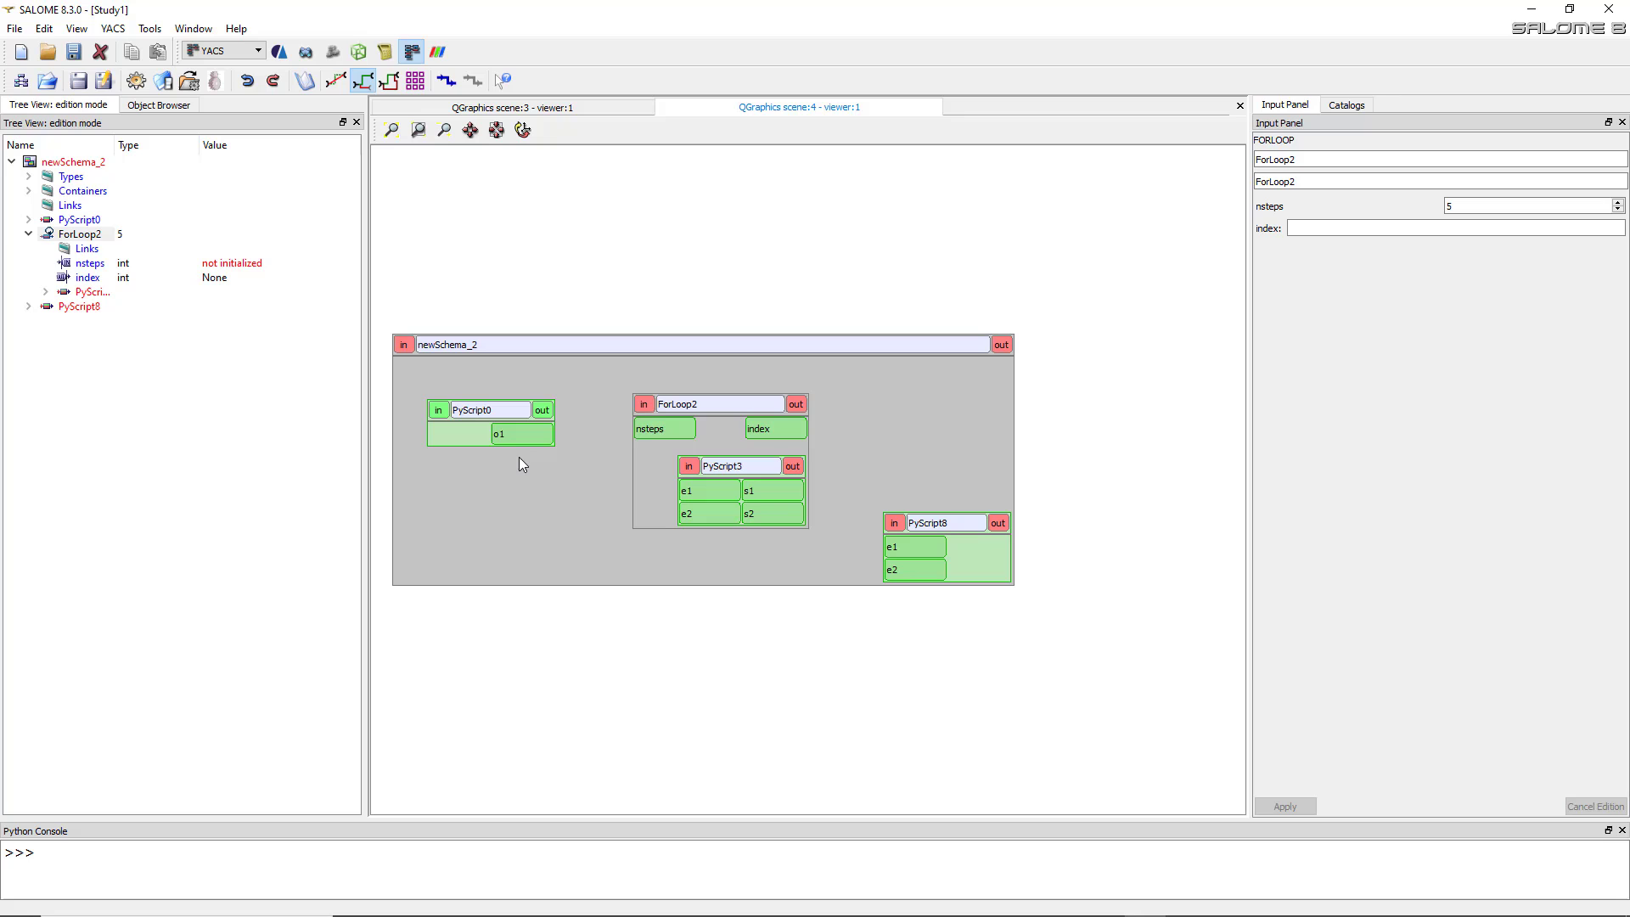
# Link PyScript0's control output to ForLoop2 and its o1 port to PyScript3's e2
pyautogui.click(550, 412)
pyautogui.moveTo(550, 412); pyautogui.dragTo(643, 404)
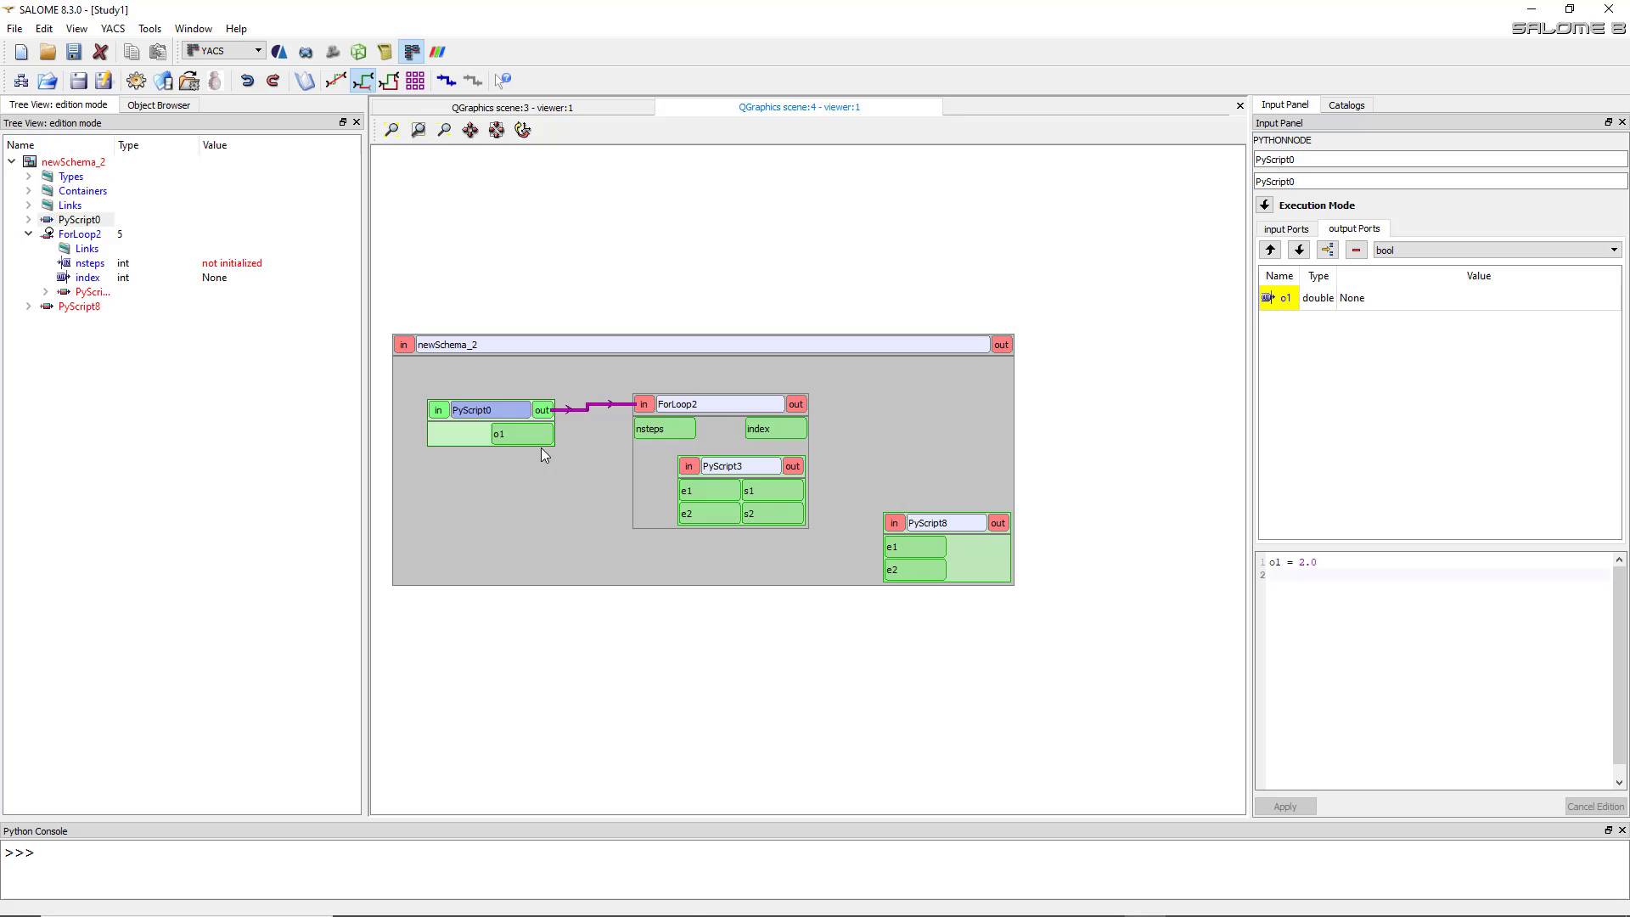
pyautogui.moveTo(544, 438); pyautogui.dragTo(686, 517)
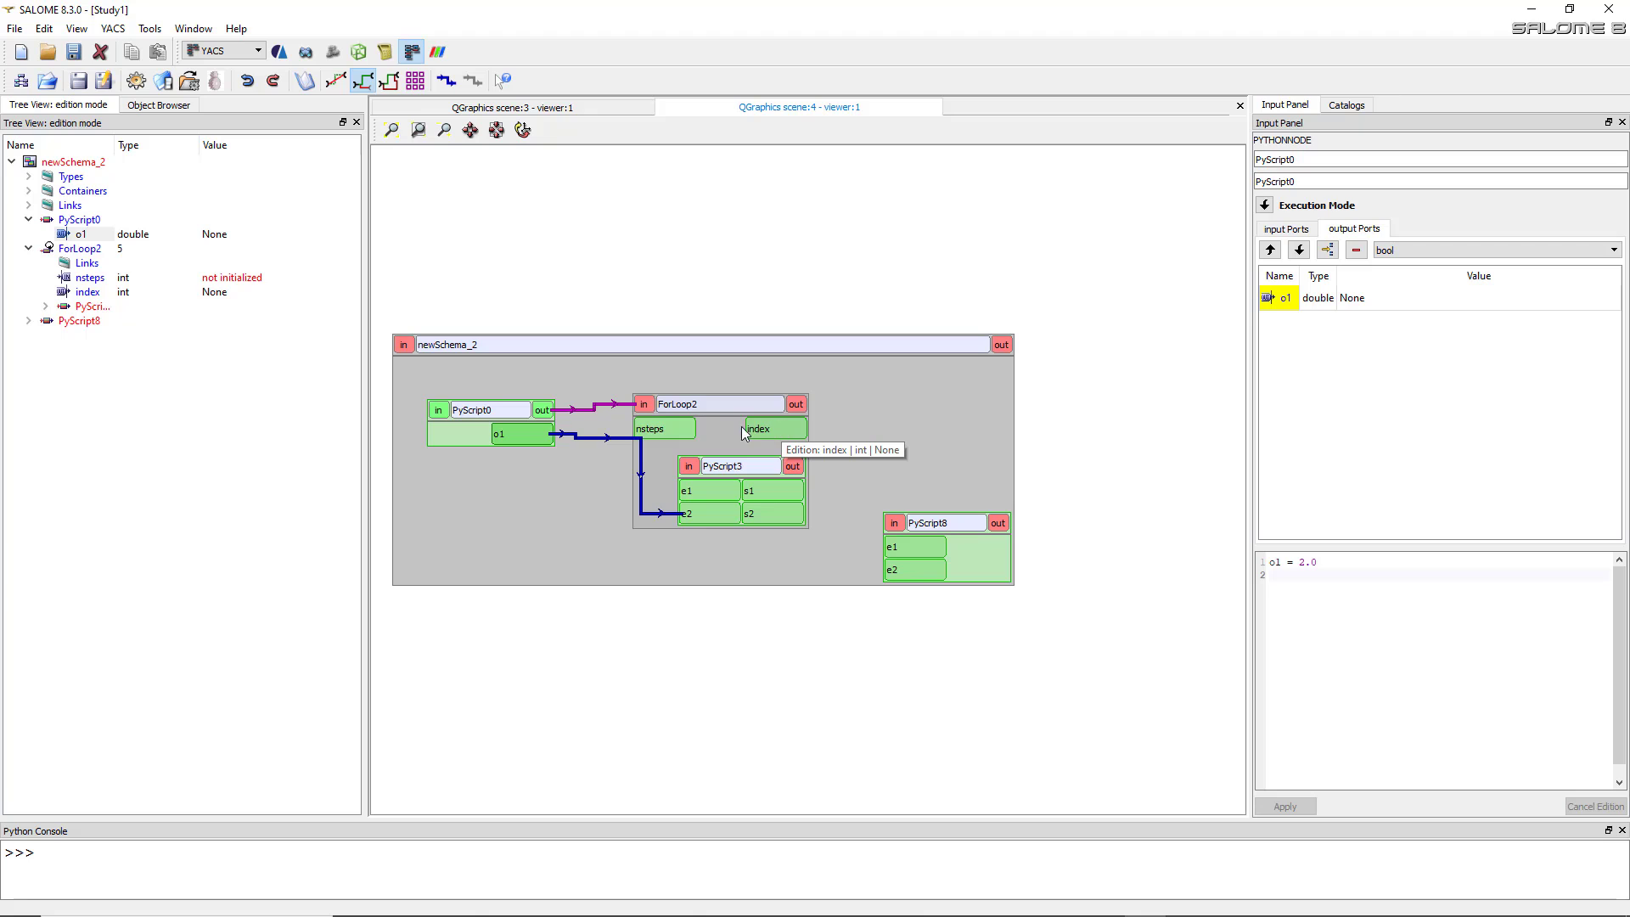
# Link ForLoop2's index to PyScript3's e1, and PyScript3's s1 and s2 to PyScript8's e1 and e2
pyautogui.moveTo(773, 426); pyautogui.dragTo(693, 488)
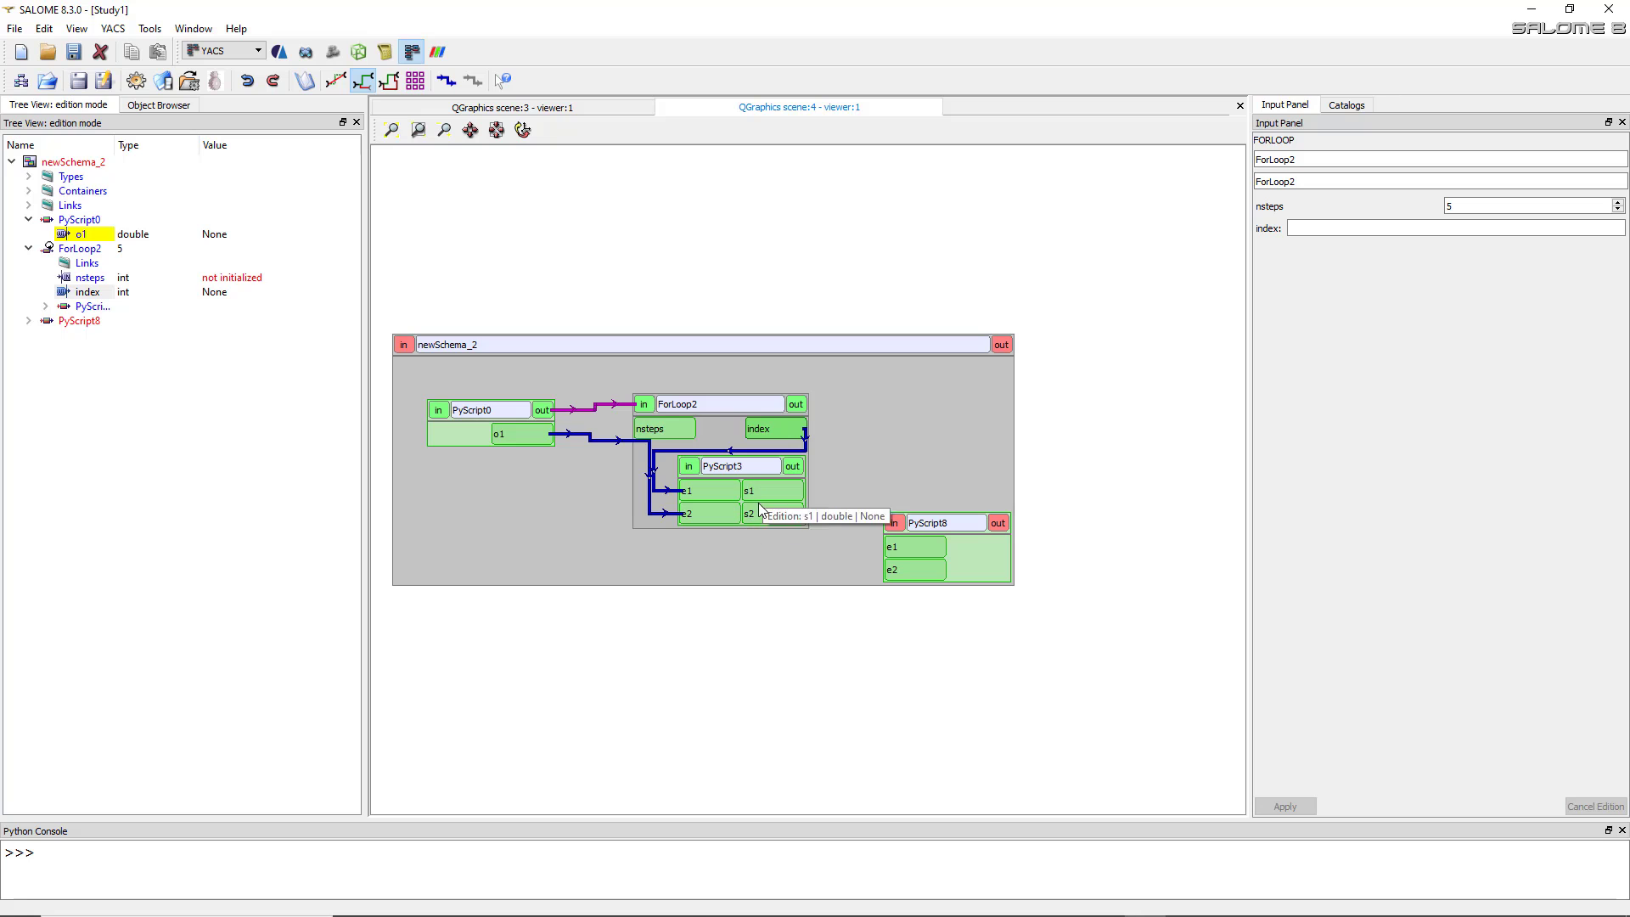
pyautogui.moveTo(783, 491); pyautogui.dragTo(902, 546)
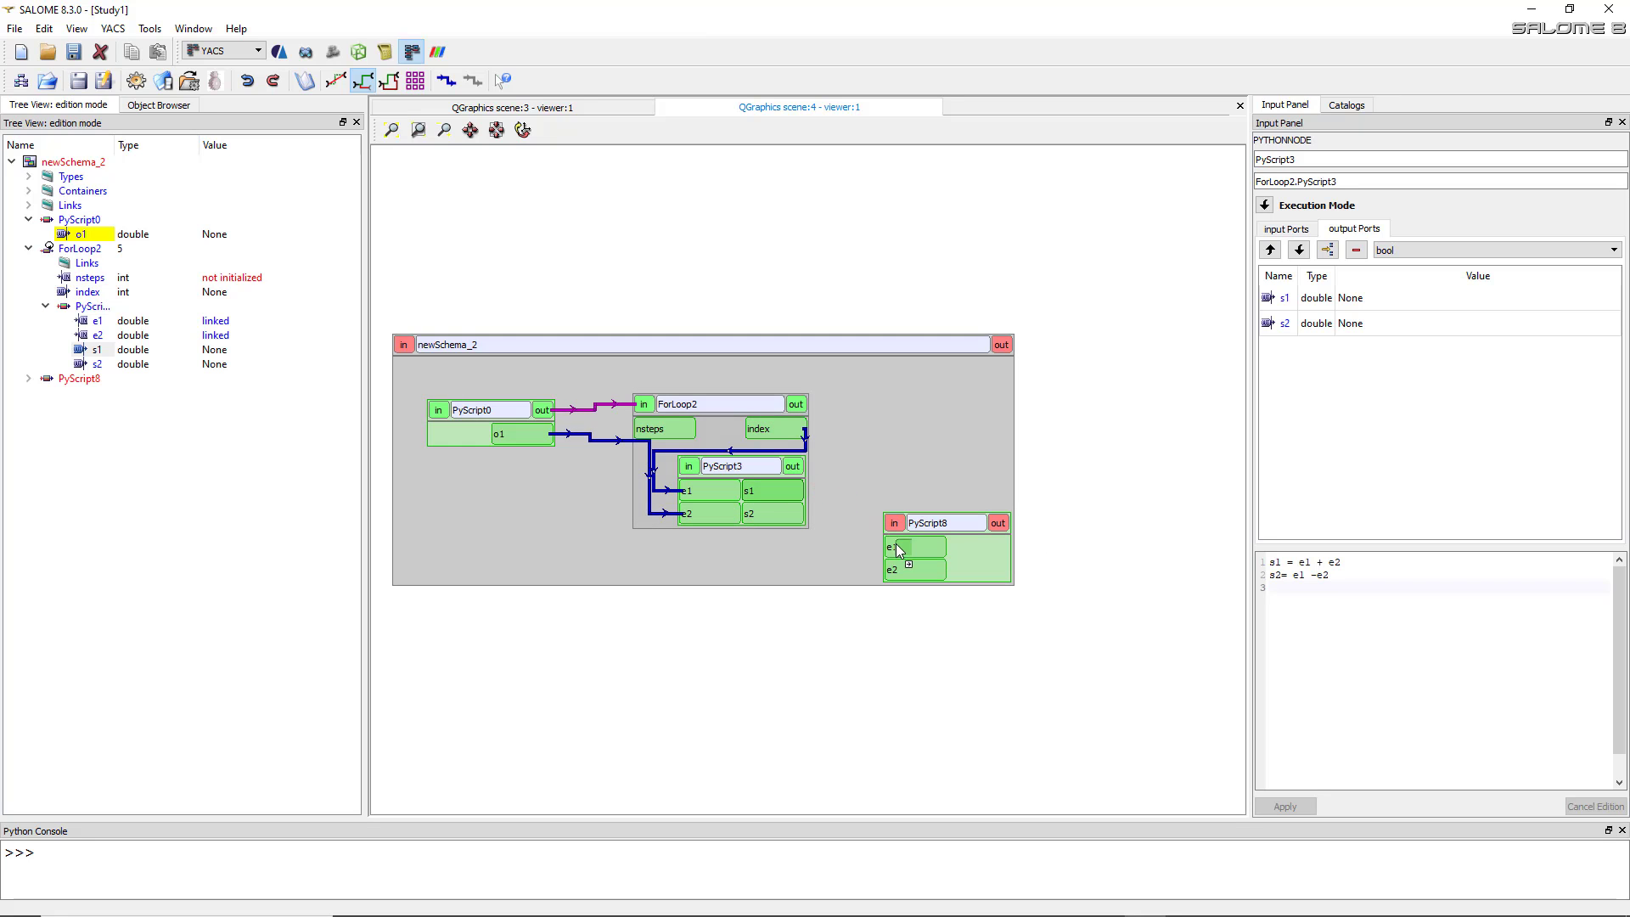
pyautogui.moveTo(788, 518); pyautogui.dragTo(893, 570)
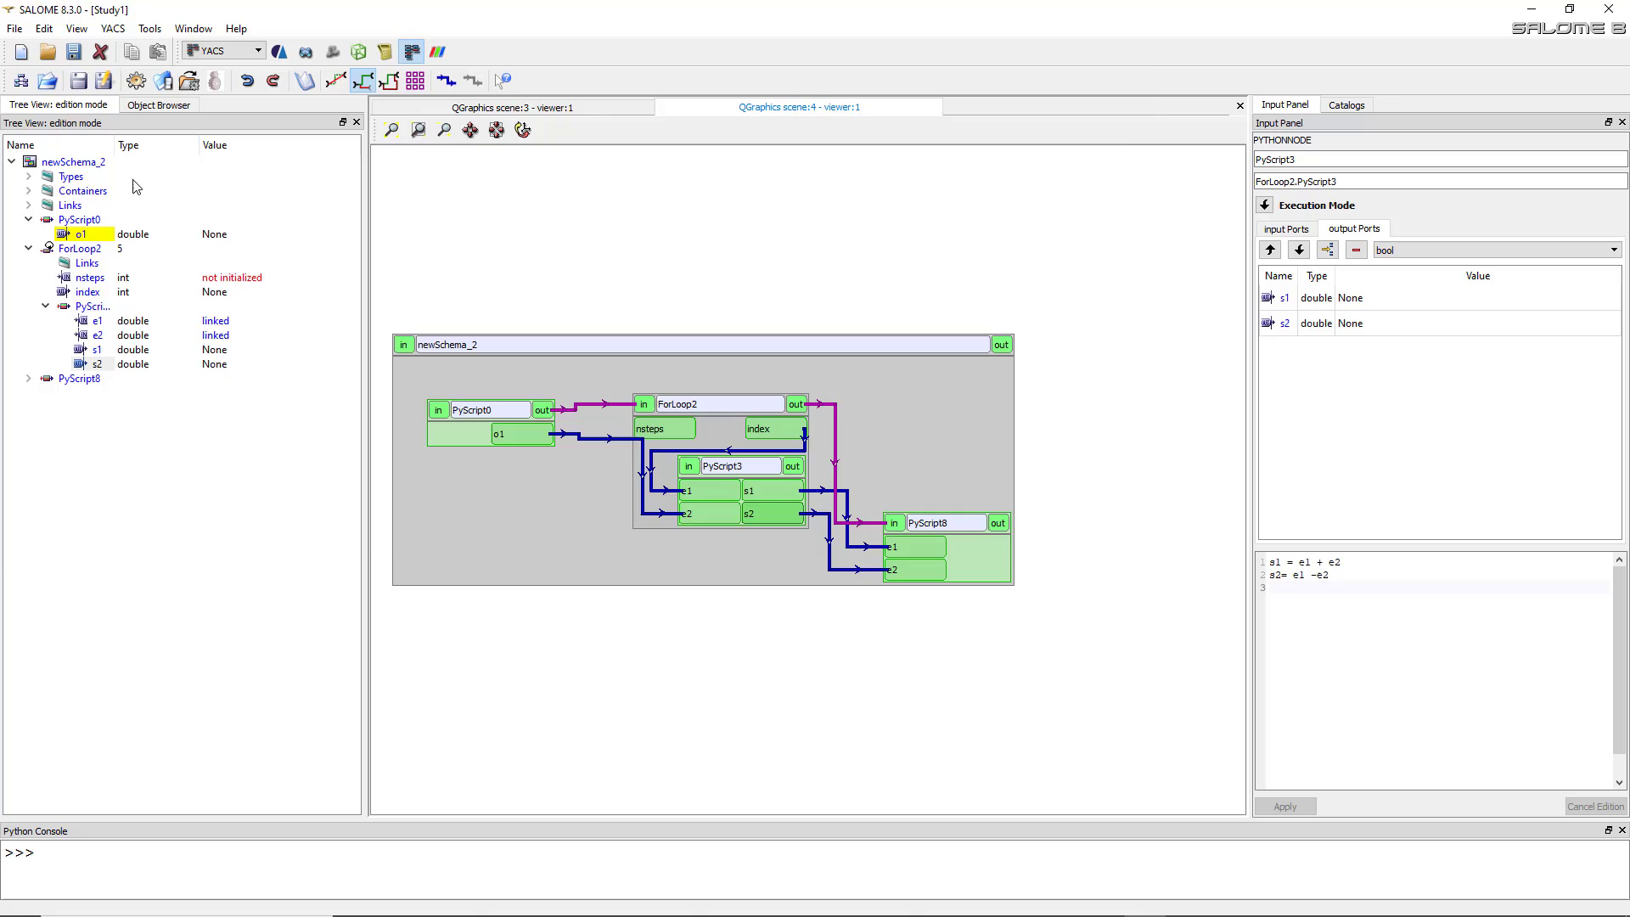
# Save the schema in the WORK/YACS folder as tuto1-1.xml, based on the tuto1.xml name
pyautogui.click(78, 81)
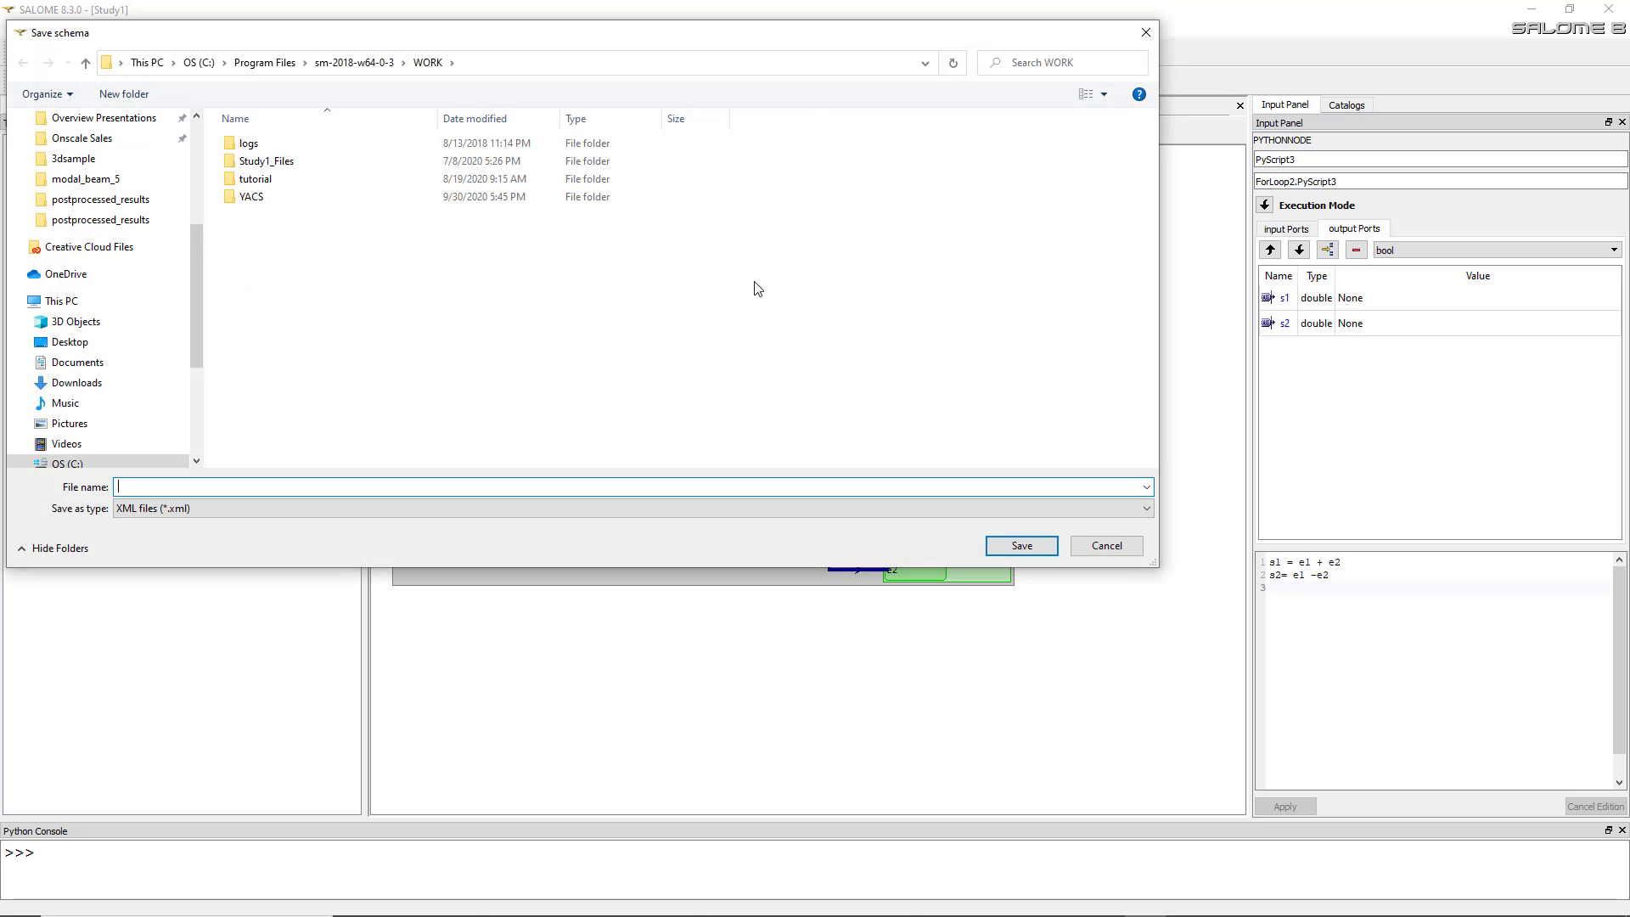
pyautogui.doubleClick(253, 197)
pyautogui.click(280, 153)
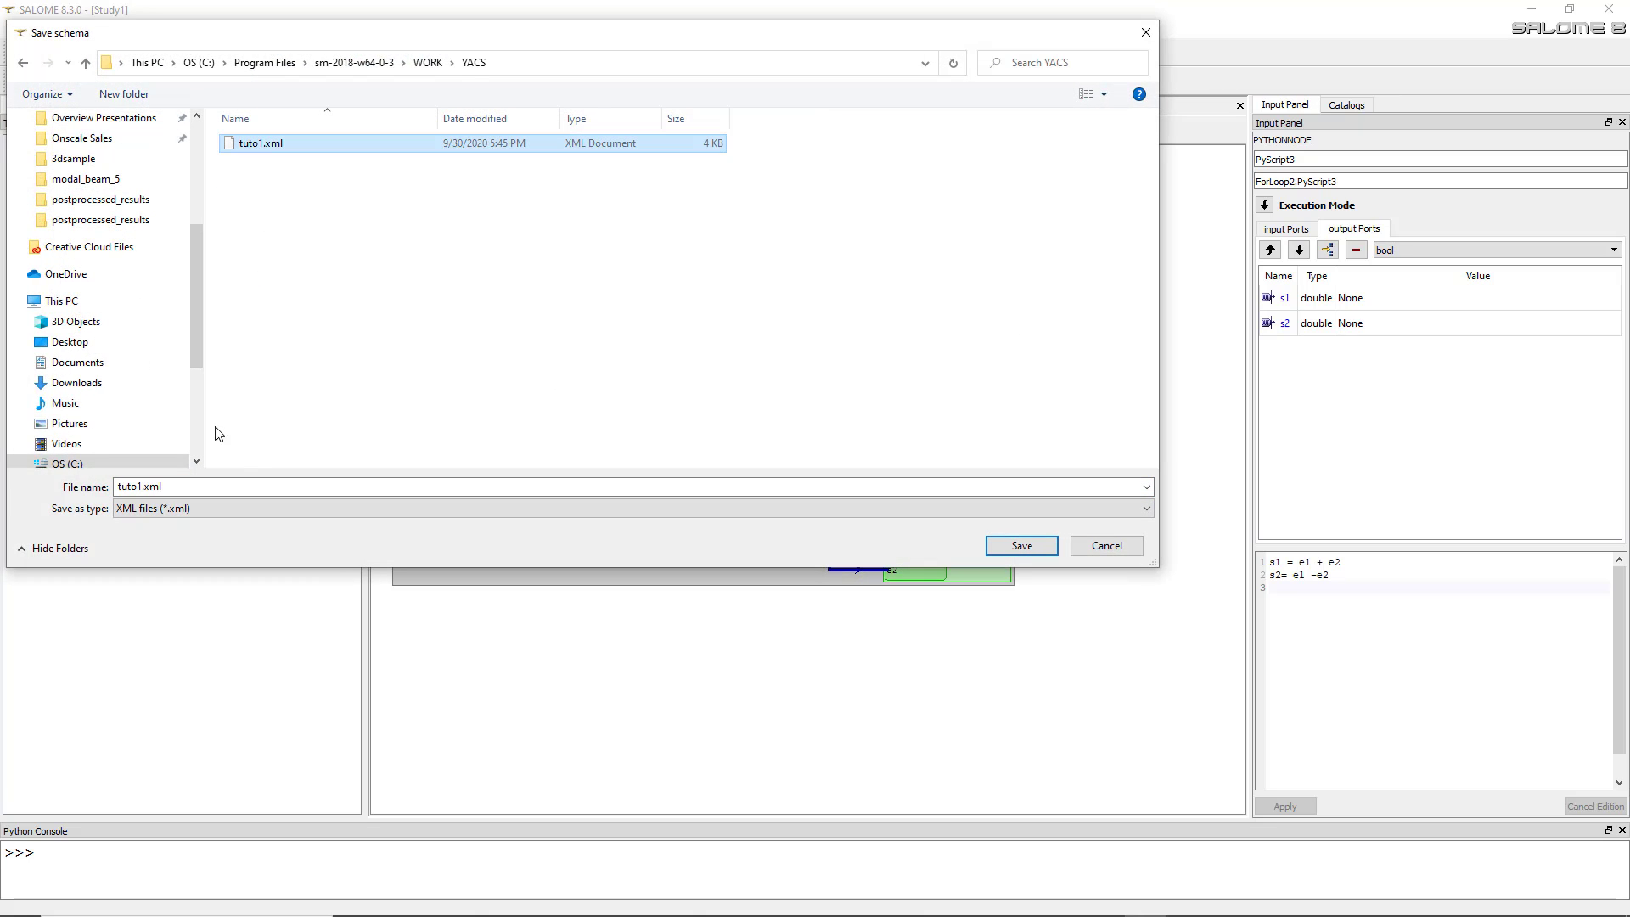
pyautogui.click(142, 485)
pyautogui.click(143, 486)
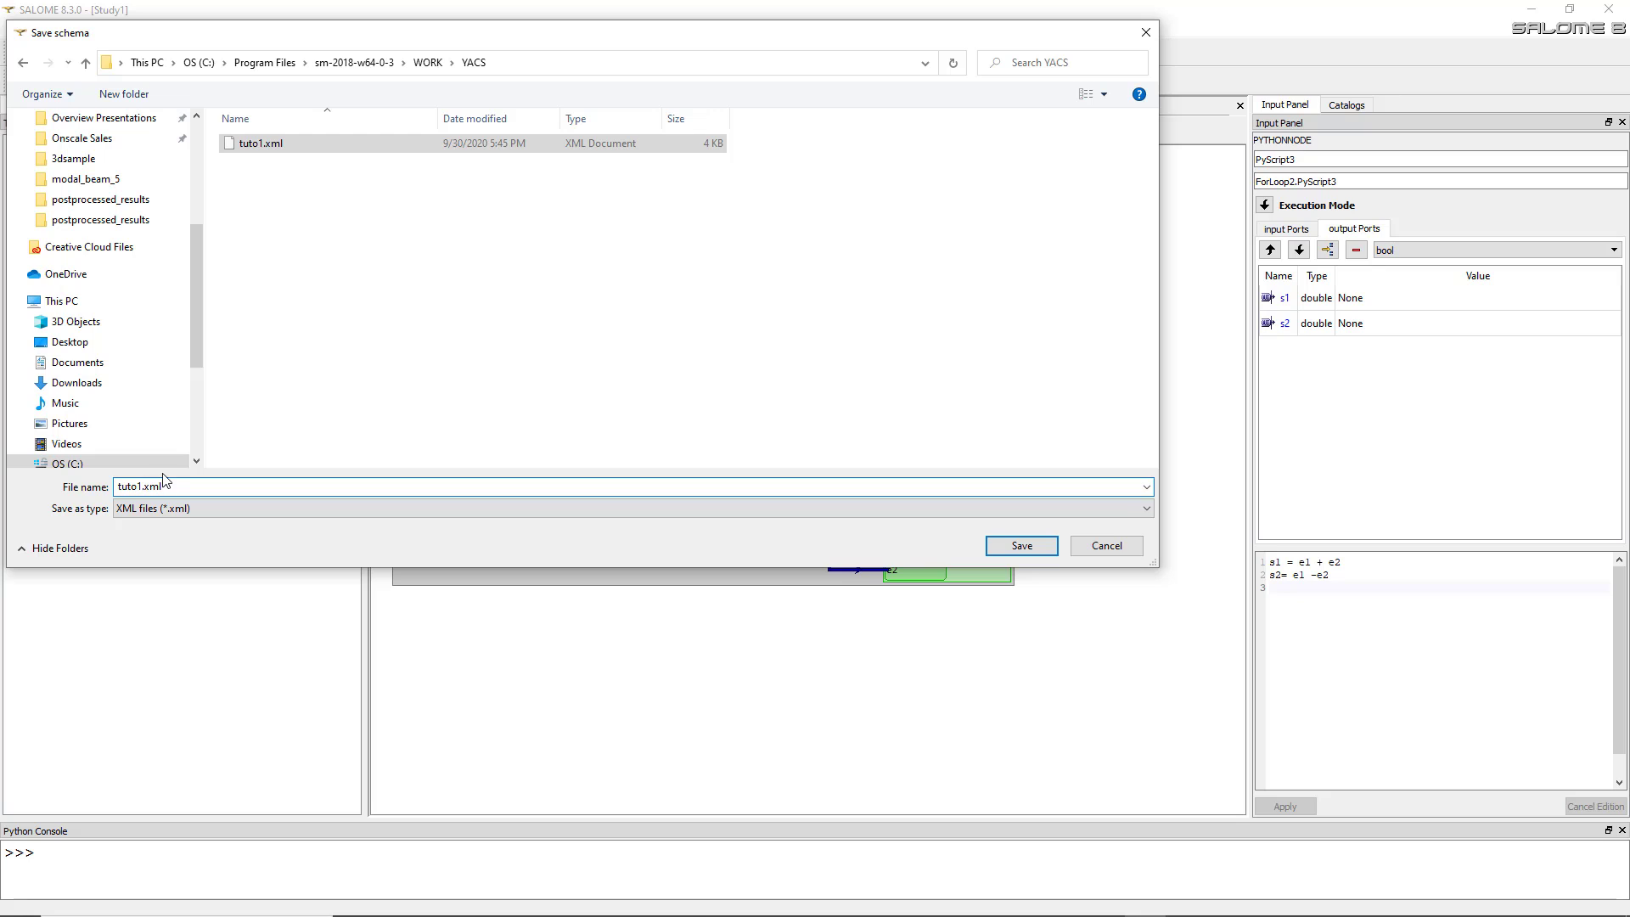
pyautogui.write('-1')
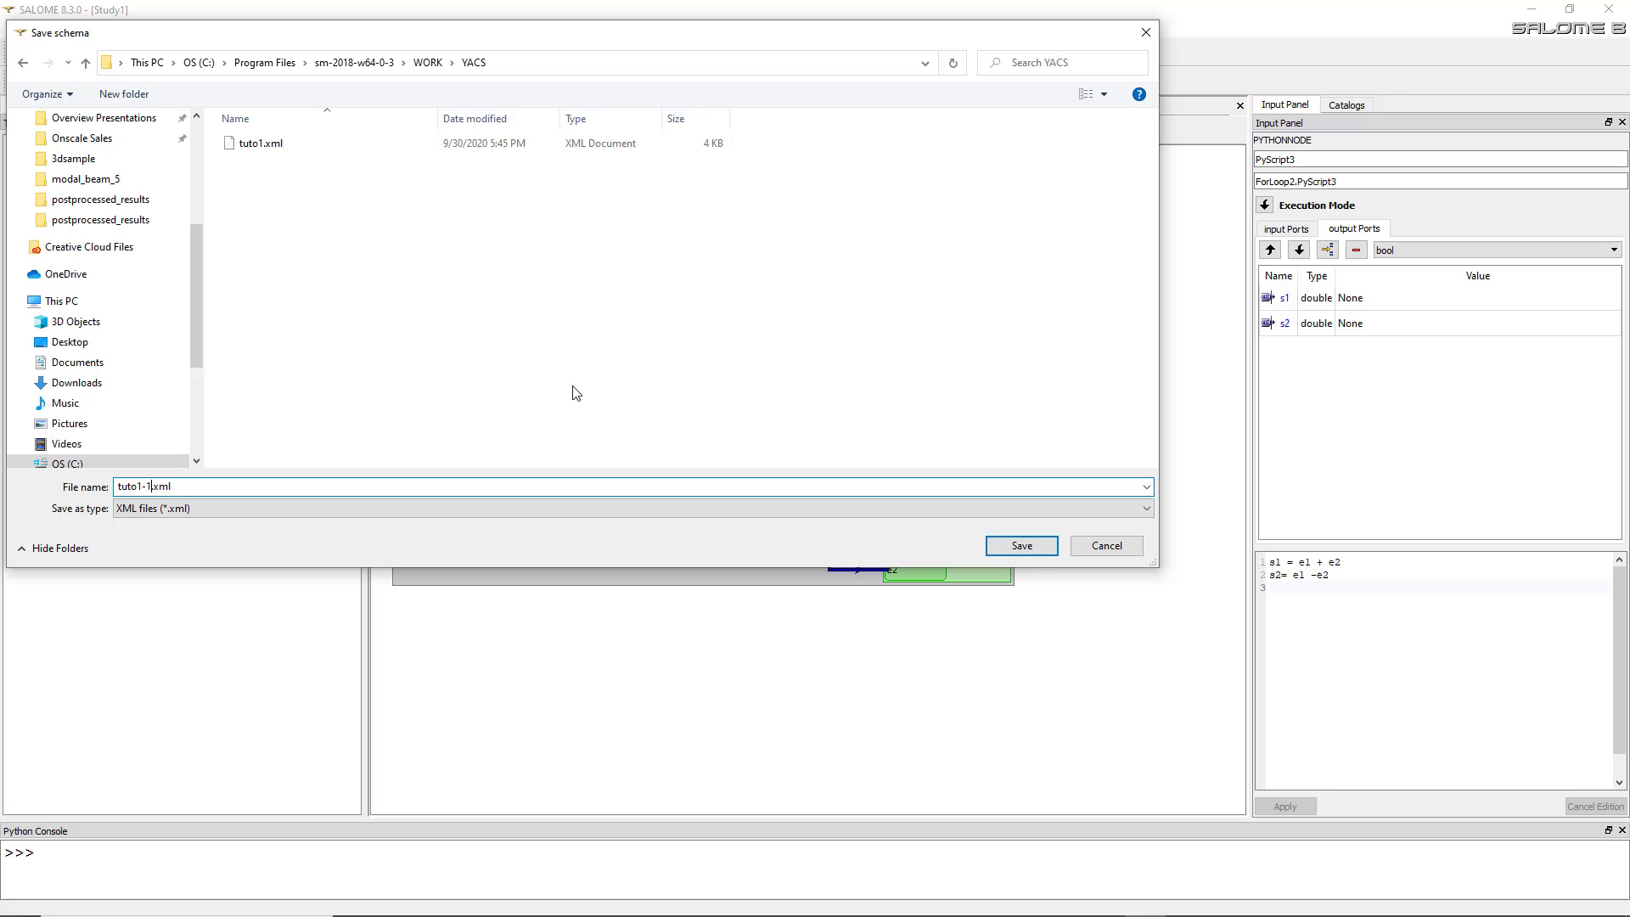
pyautogui.click(1051, 546)
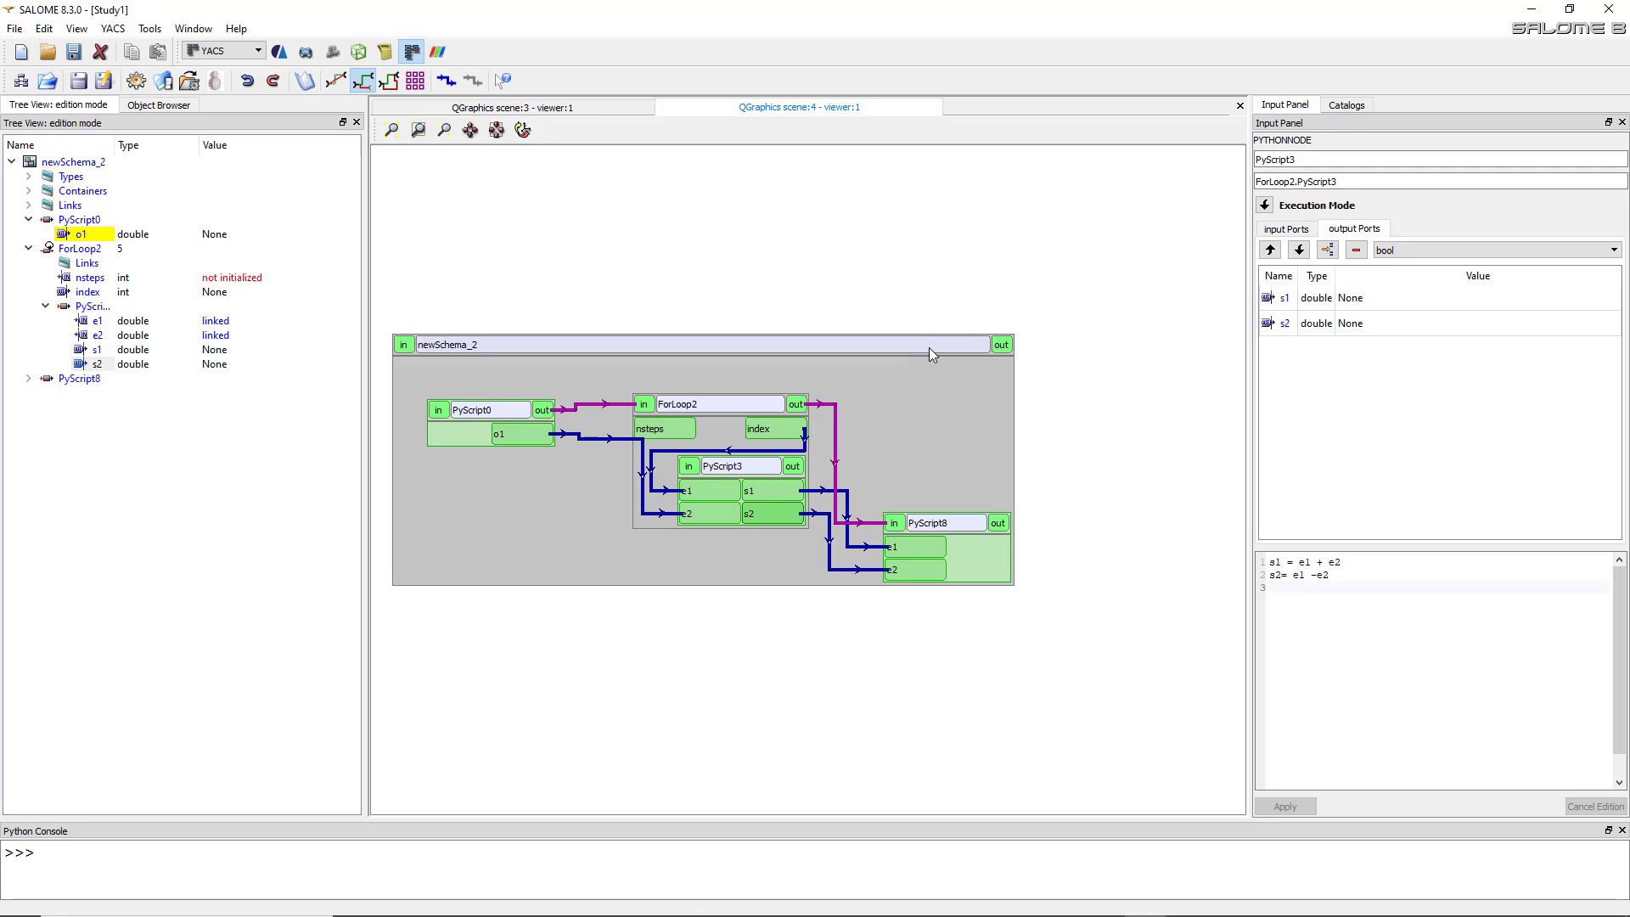
pyautogui.click(1346, 105)
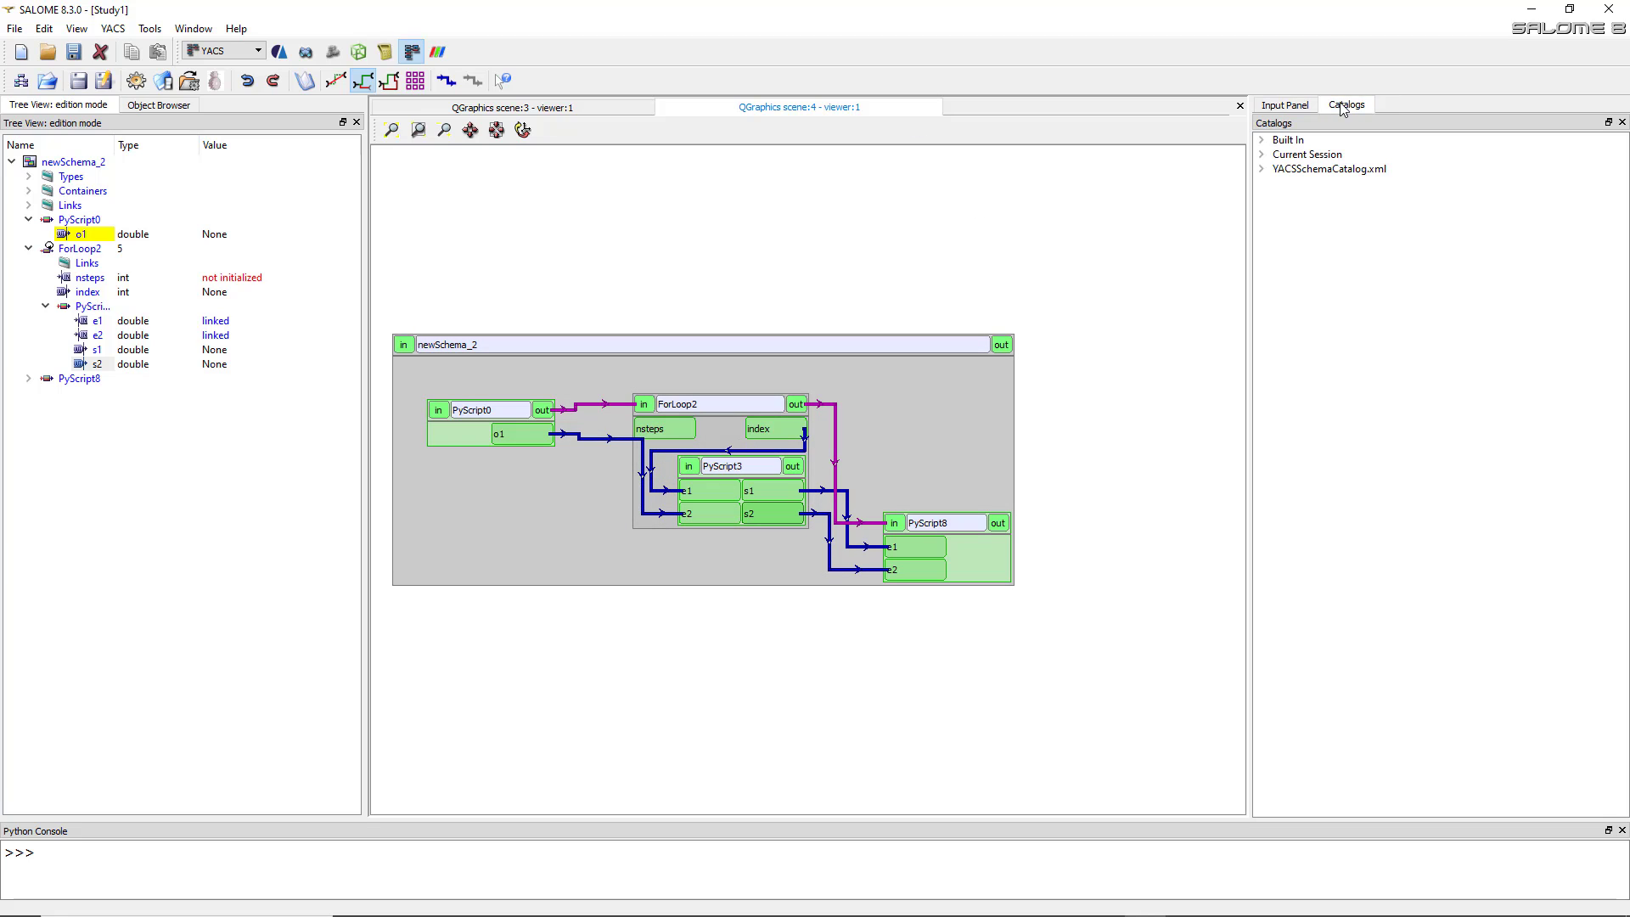
pyautogui.click(1262, 169)
pyautogui.click(1263, 154)
pyautogui.click(1279, 227)
pyautogui.click(1279, 212)
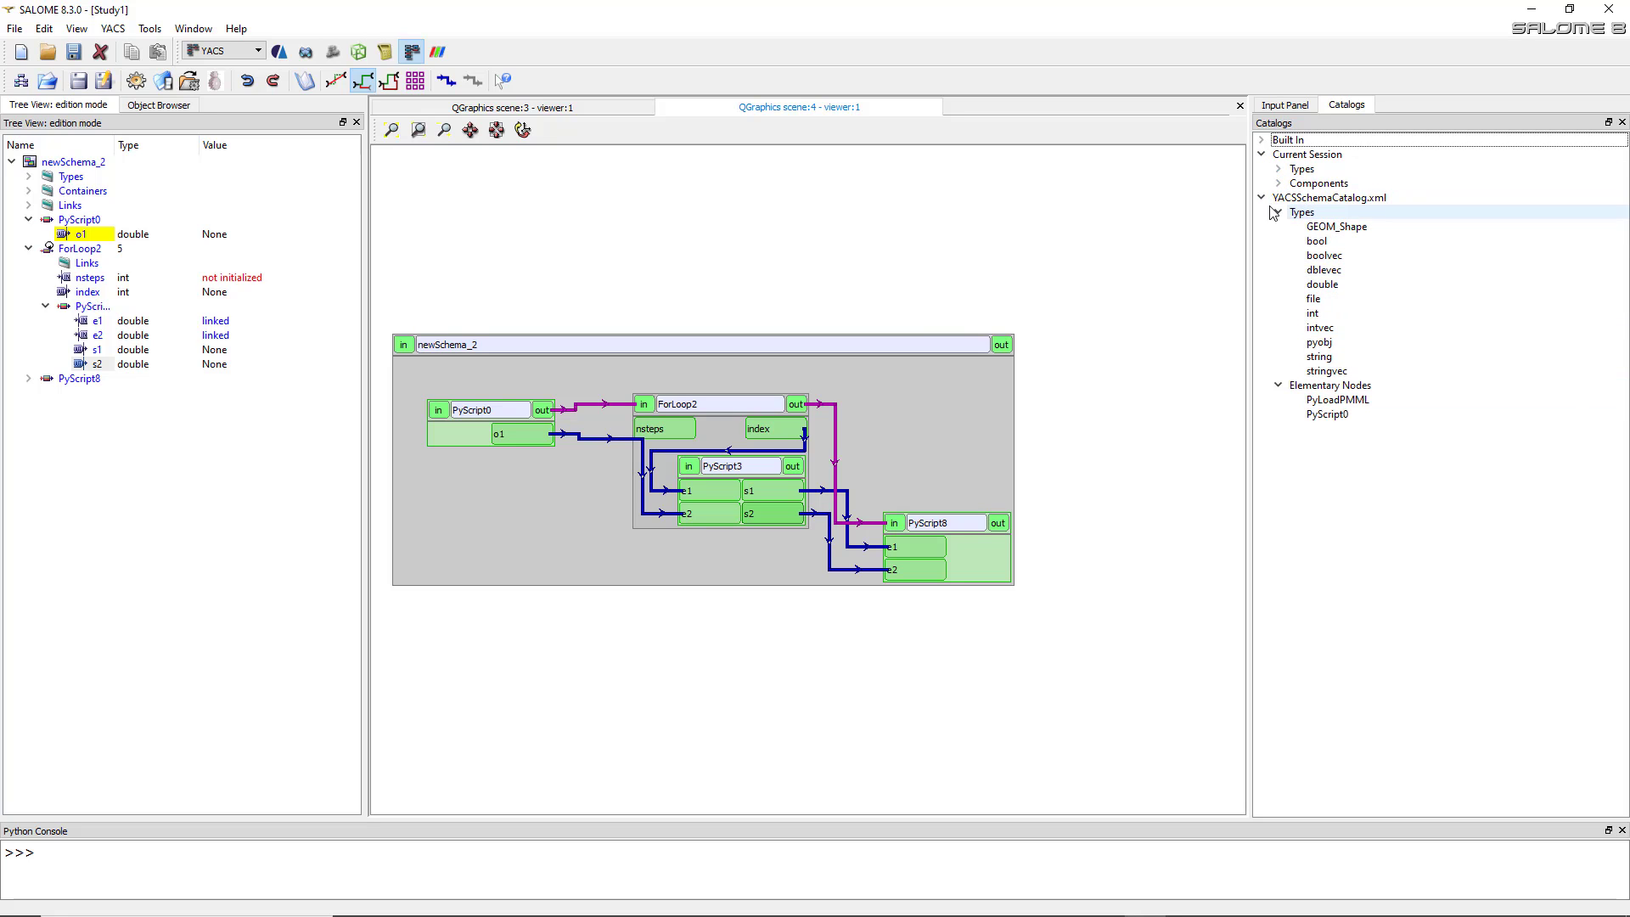
pyautogui.click(1286, 107)
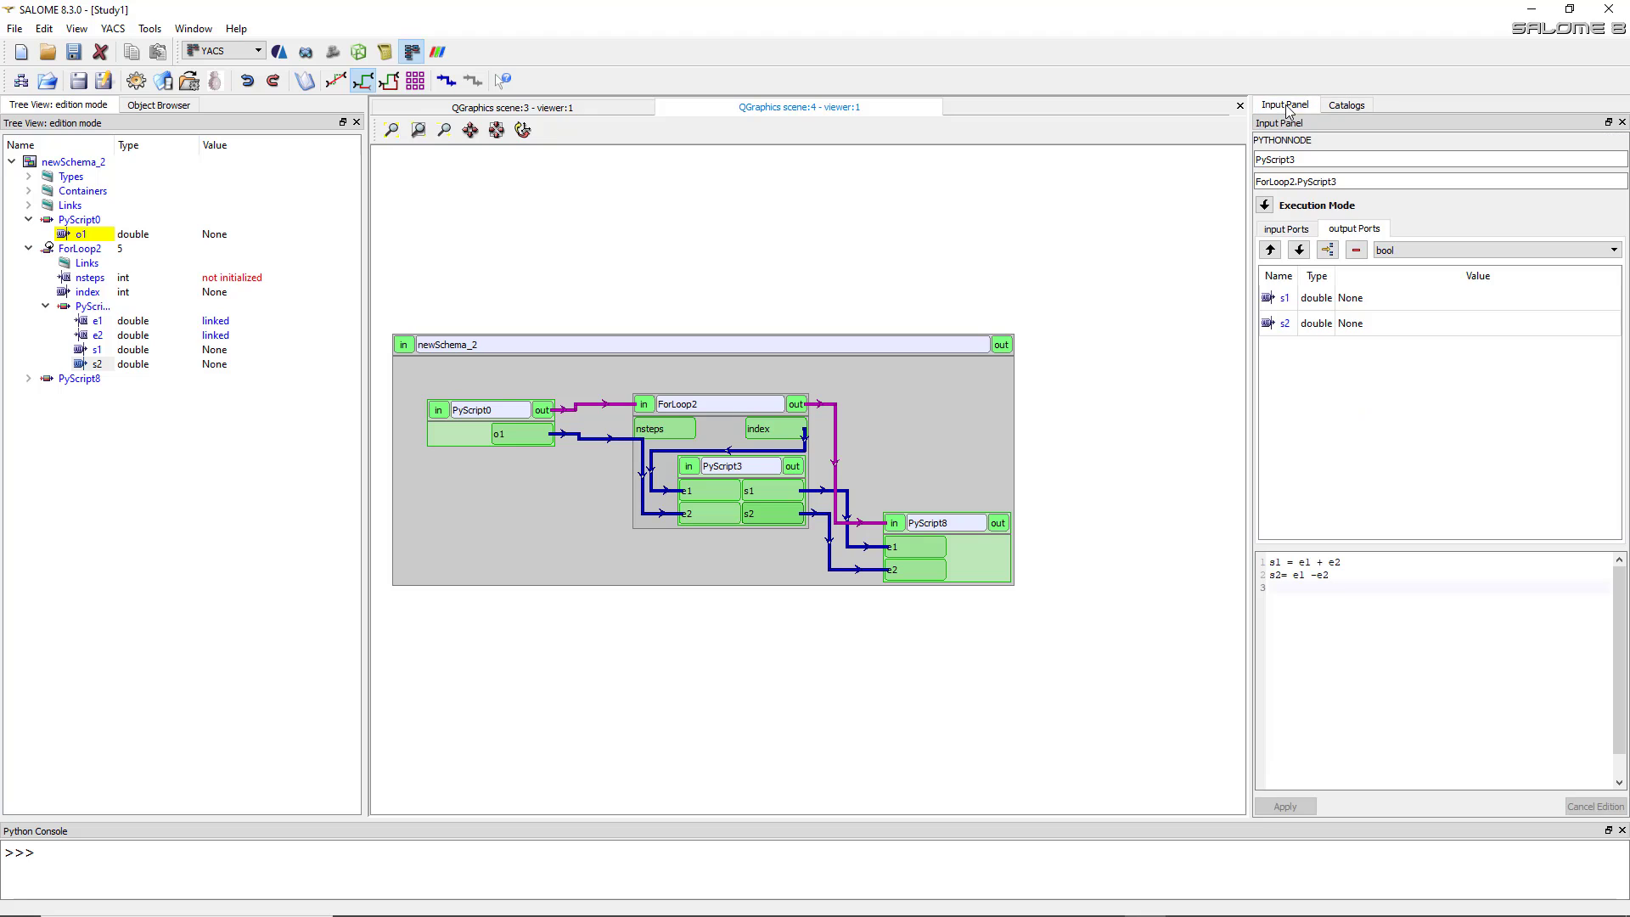
# Prepare newSchema_2 for execution and run it until every node is DONE
pyautogui.click(136, 82)
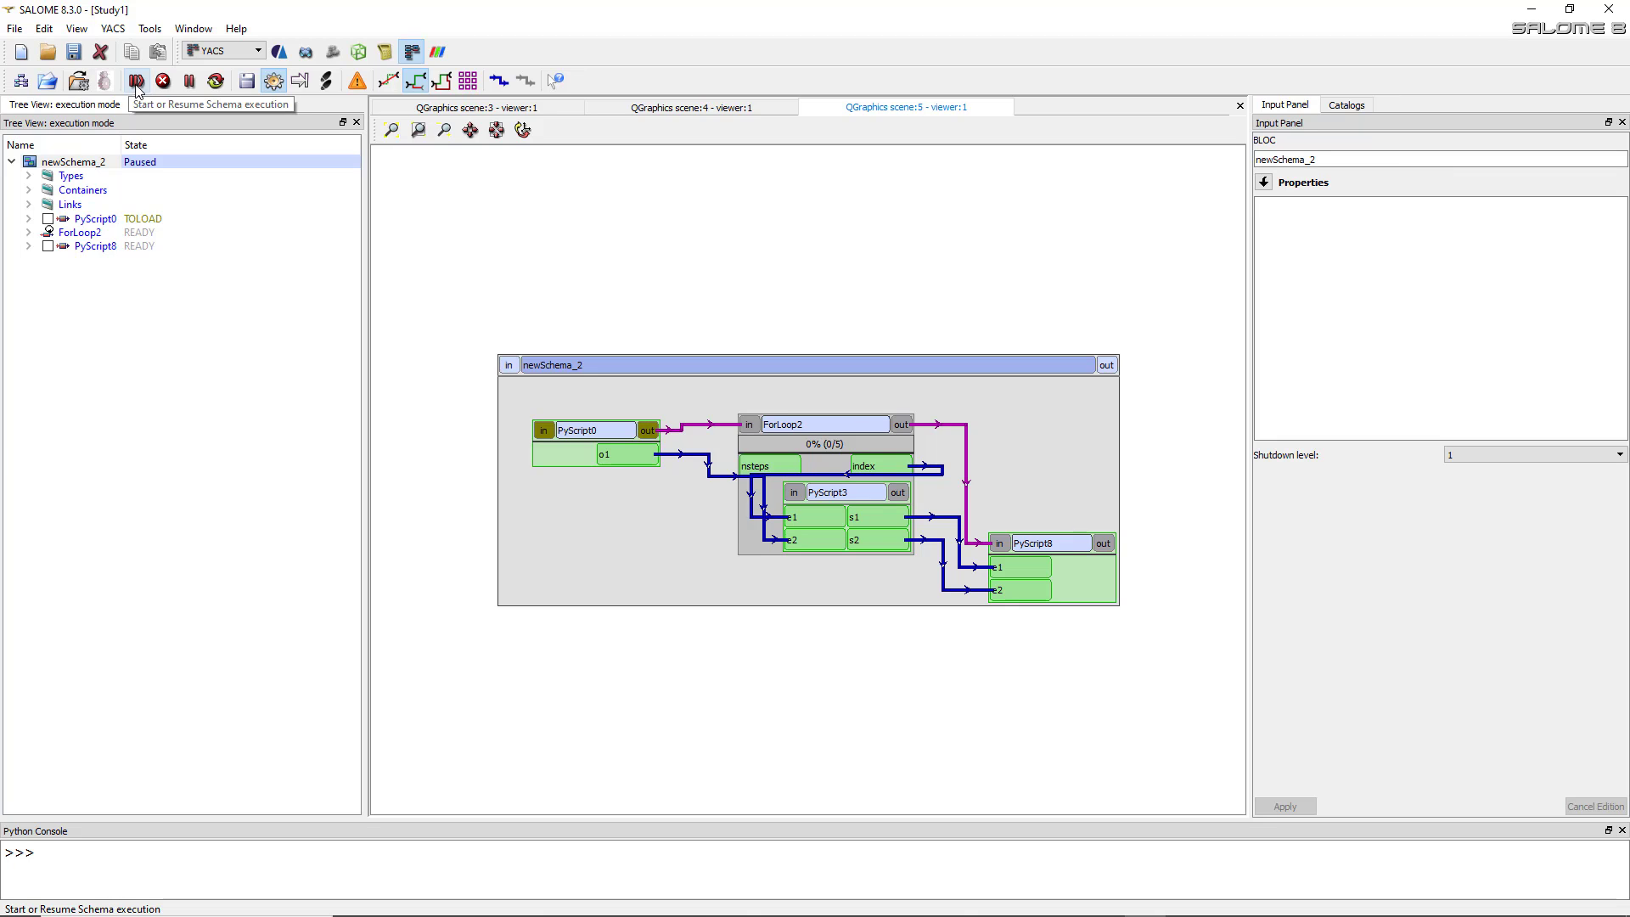
pyautogui.click(137, 81)
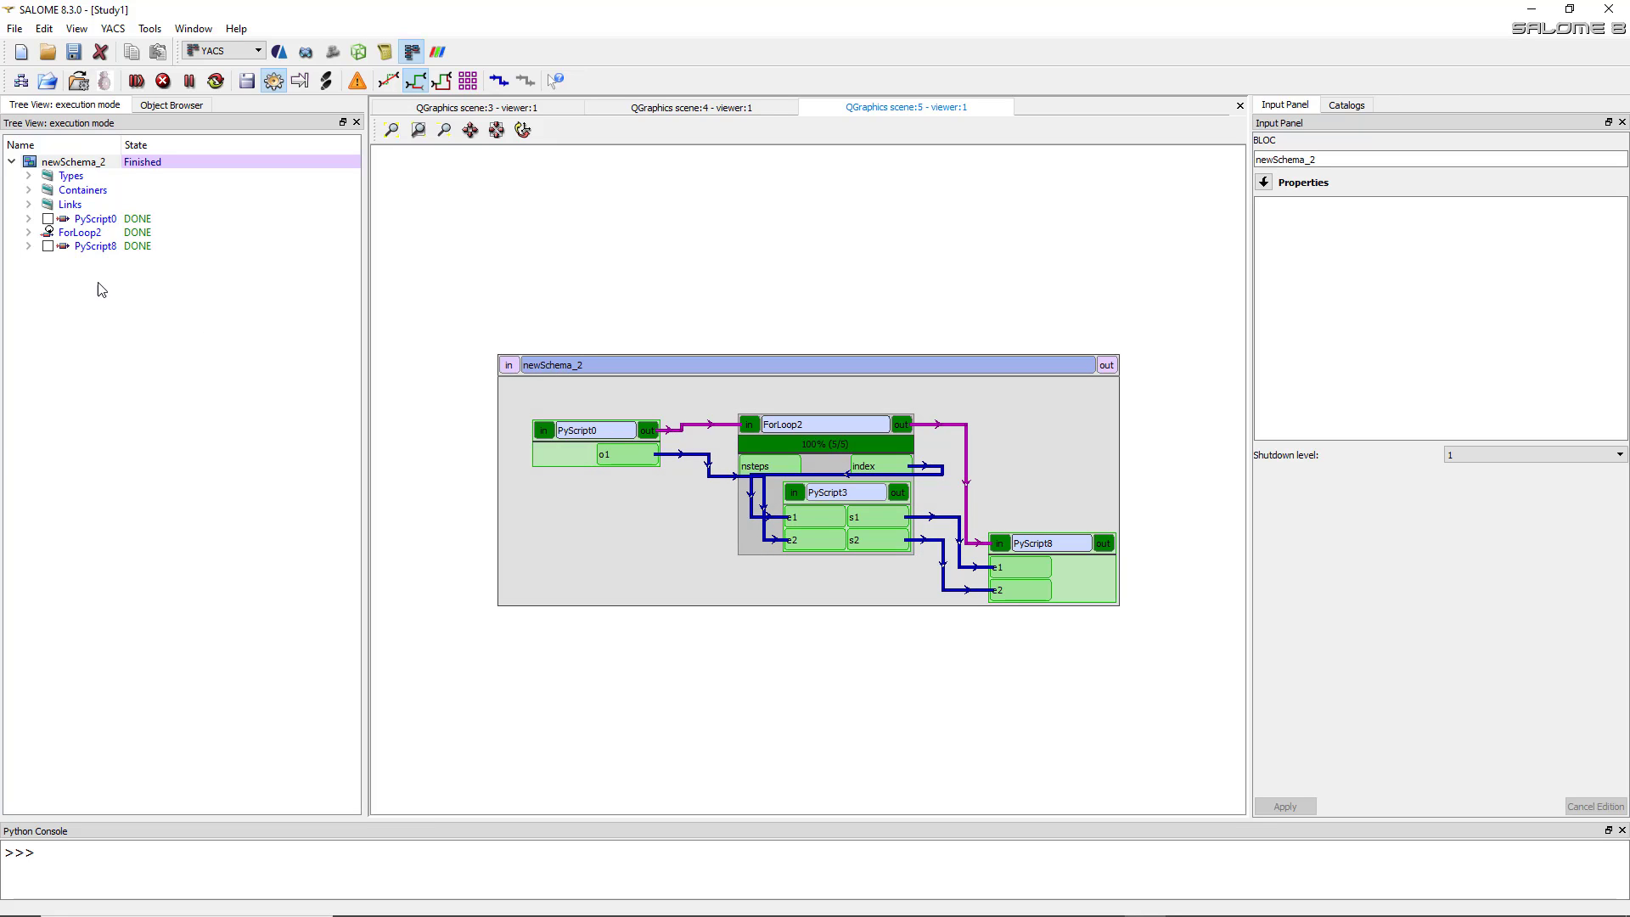
# Expand the execution tree's node, ForLoop2 and link branches to reveal port values
pyautogui.click(28, 246)
pyautogui.click(28, 233)
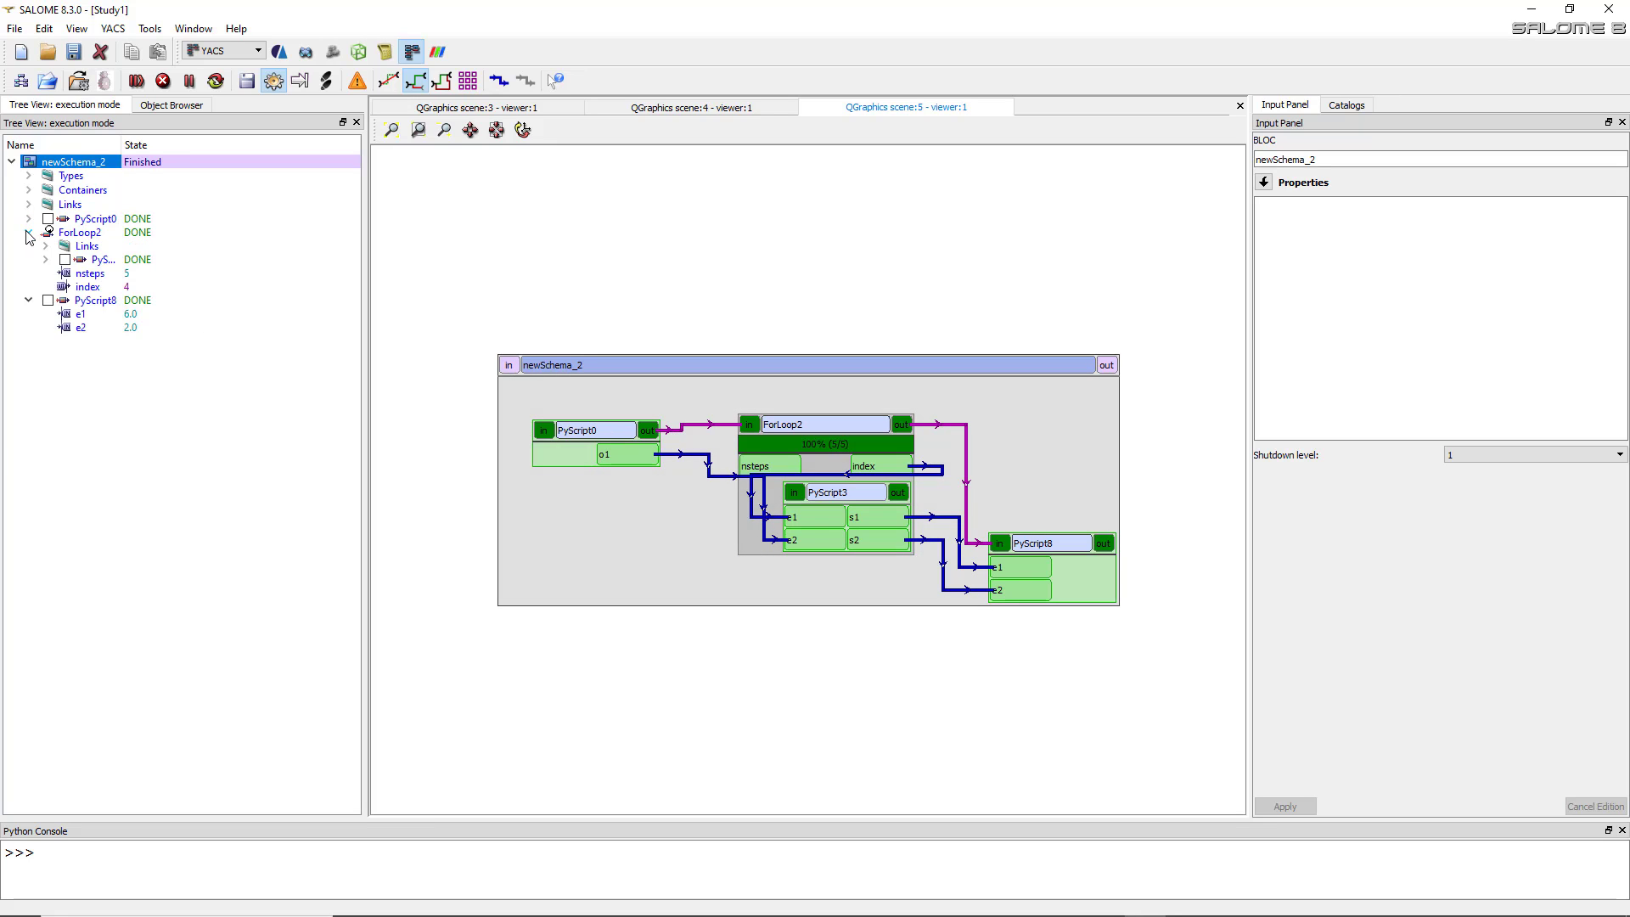
pyautogui.click(28, 220)
pyautogui.click(28, 205)
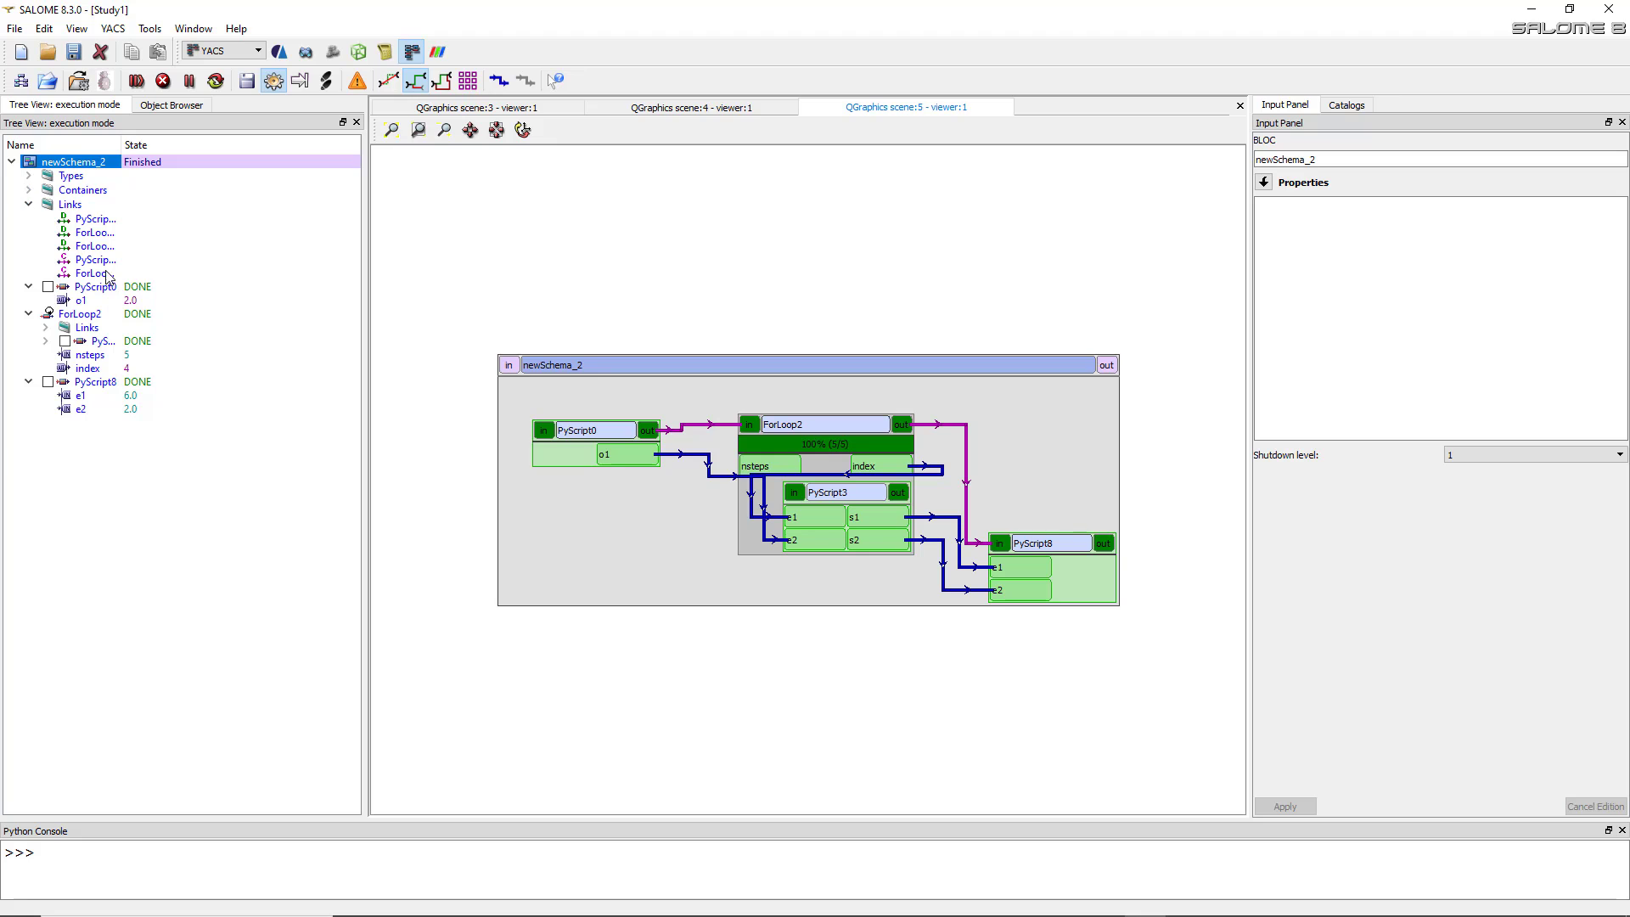
pyautogui.click(47, 340)
pyautogui.click(45, 328)
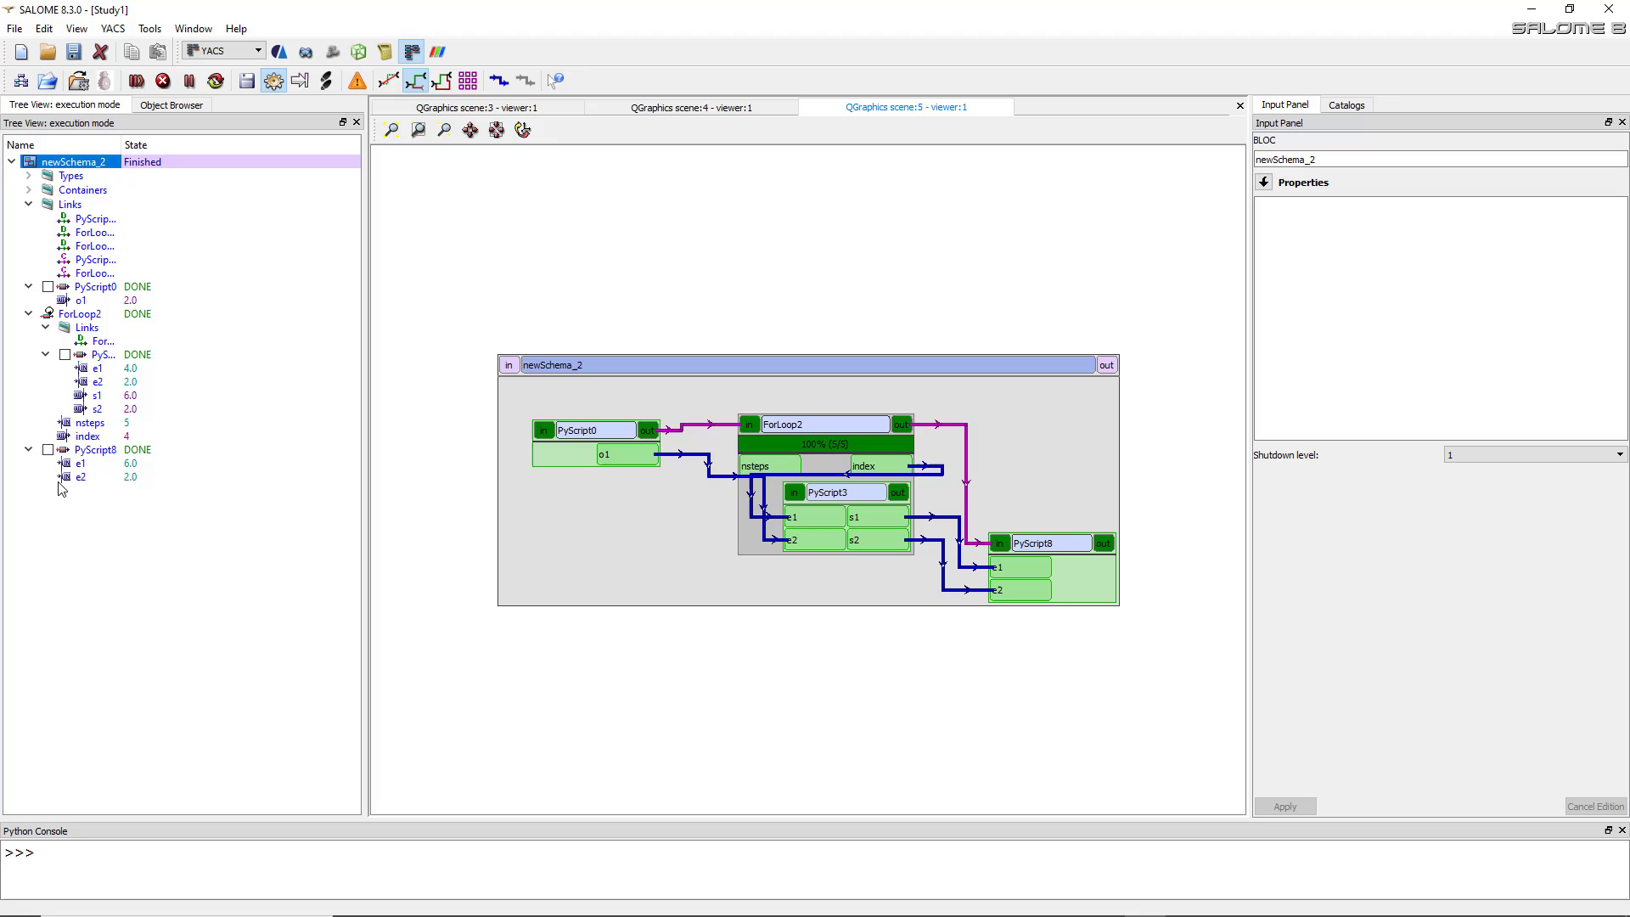
pyautogui.click(82, 315)
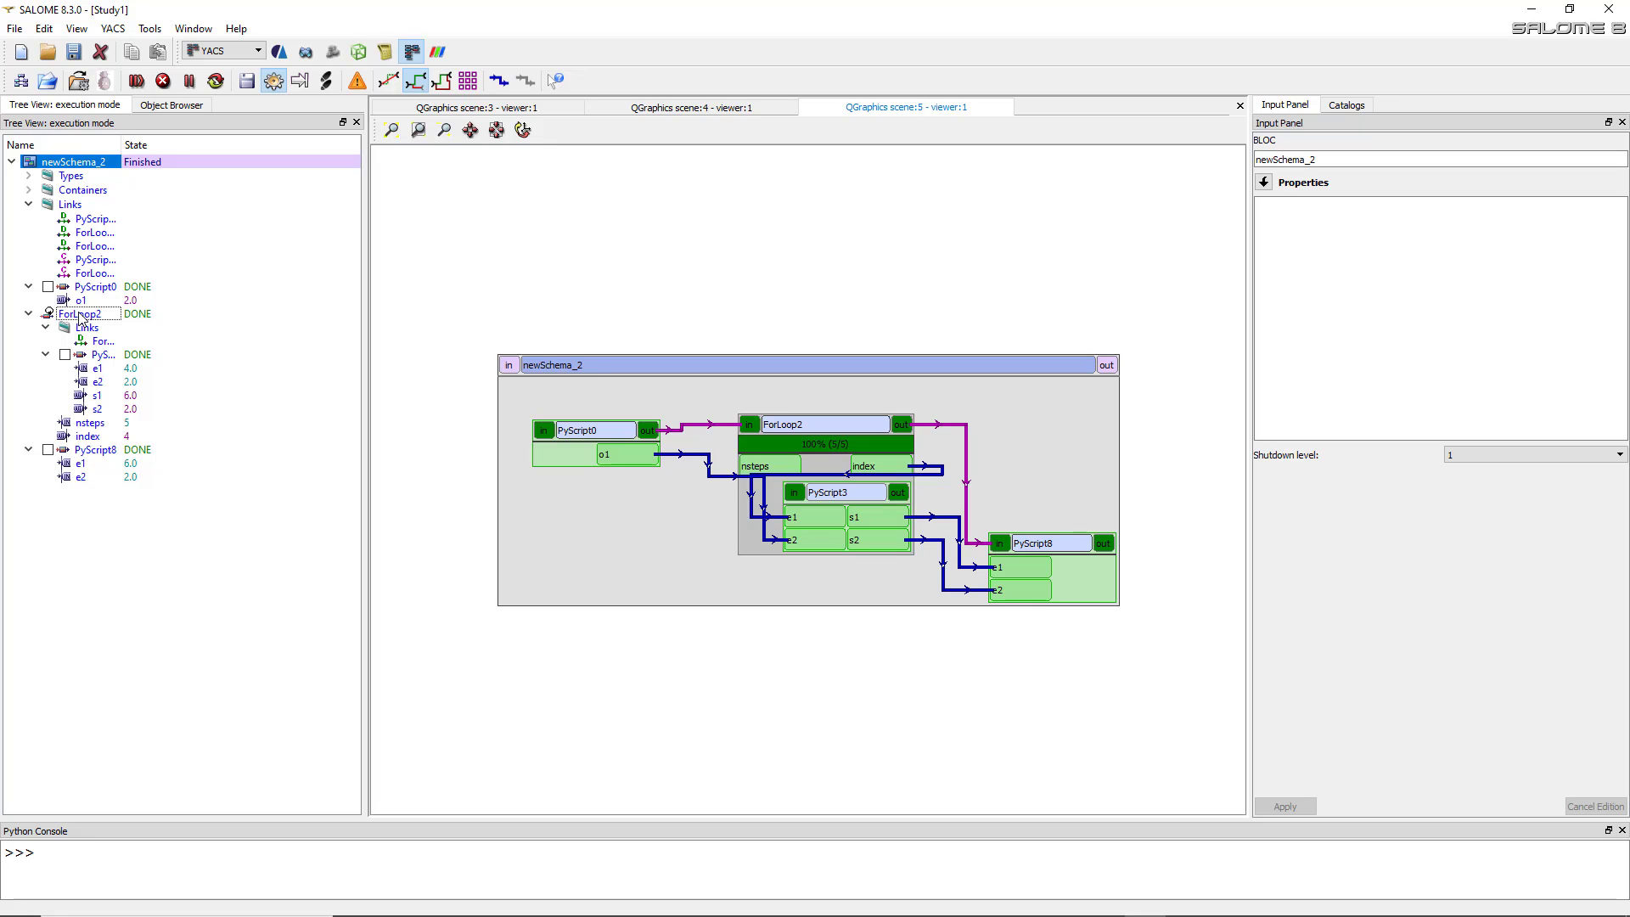
# Inspect PyScript8's inputs e1=6.0 and e2=2.0 and PyScript0's properties in the Input Panel
pyautogui.click(100, 451)
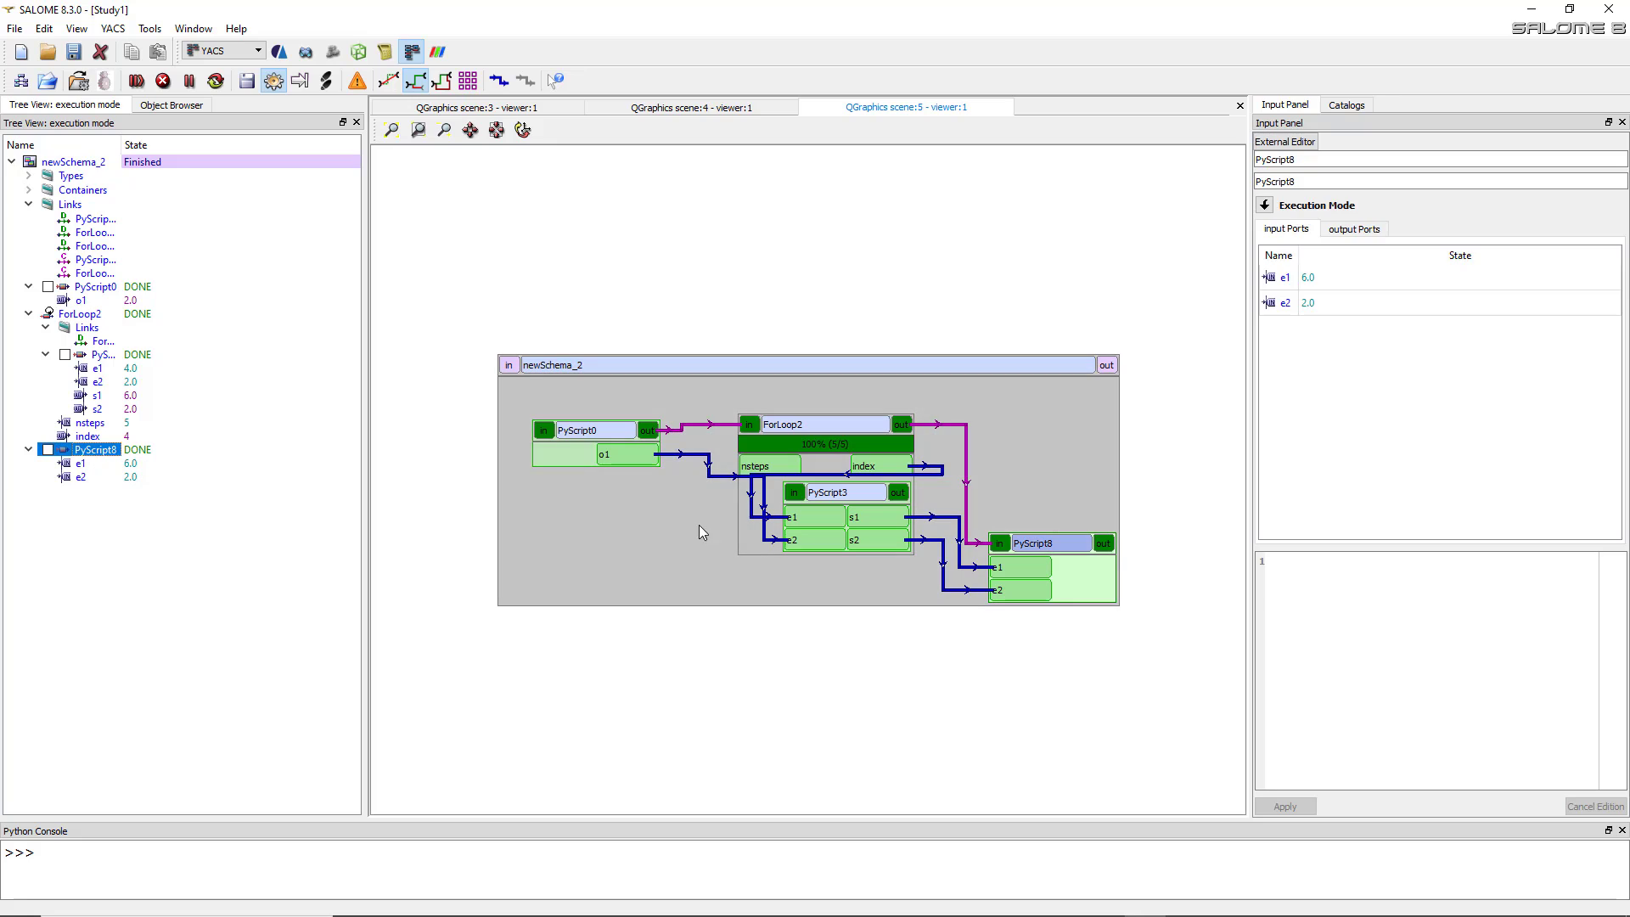
pyautogui.click(89, 288)
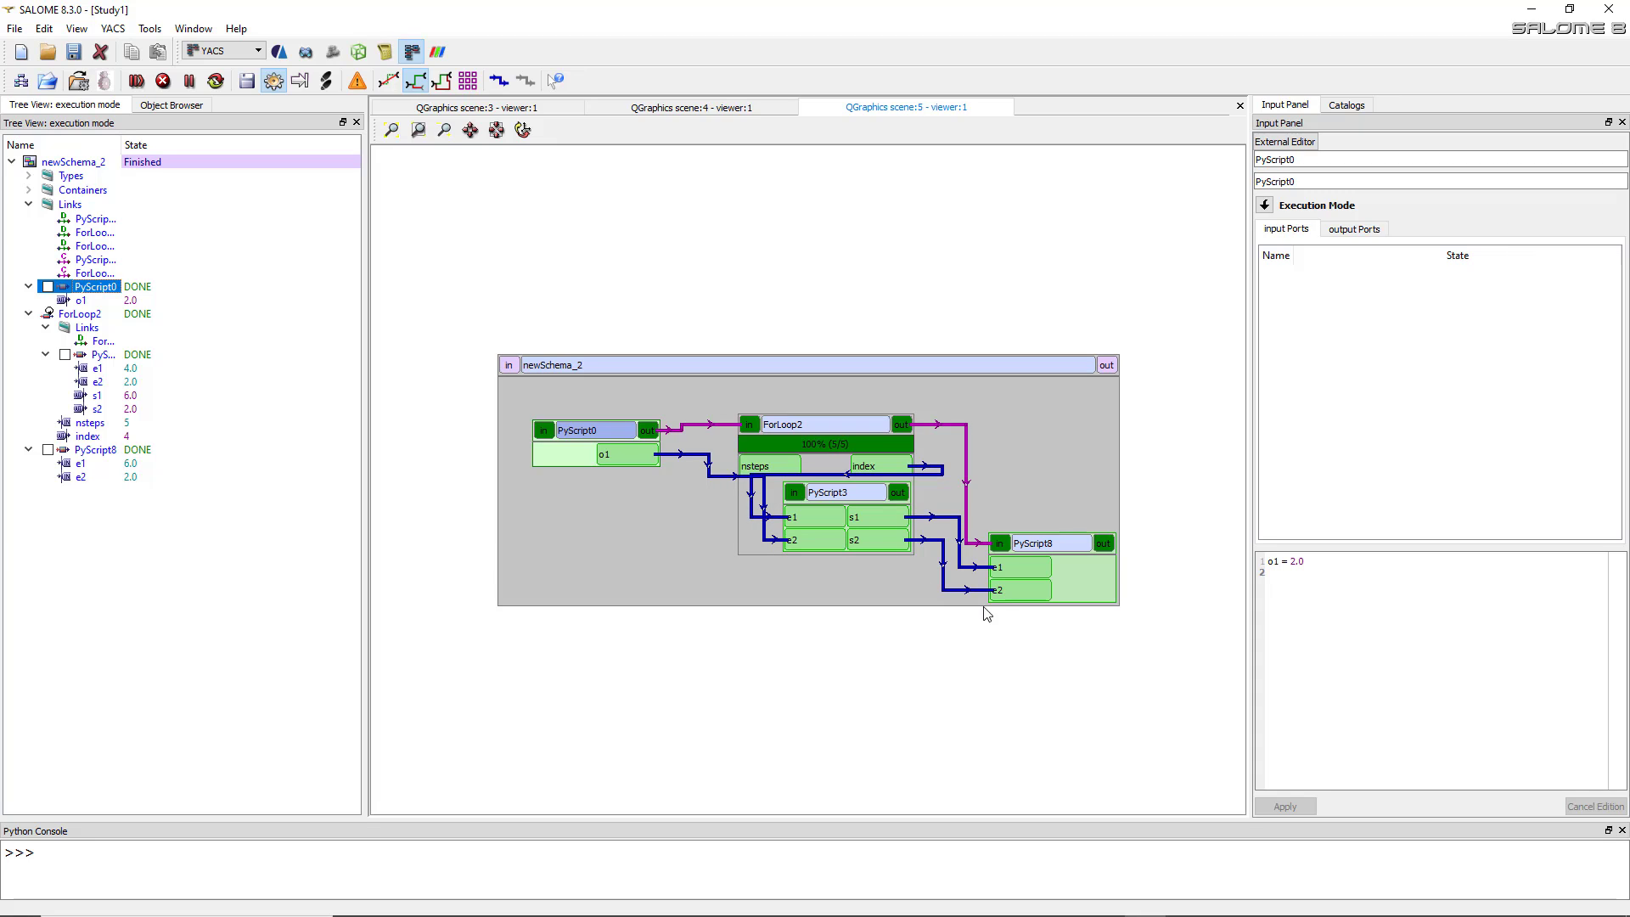
pyautogui.click(1041, 567)
pyautogui.click(1033, 595)
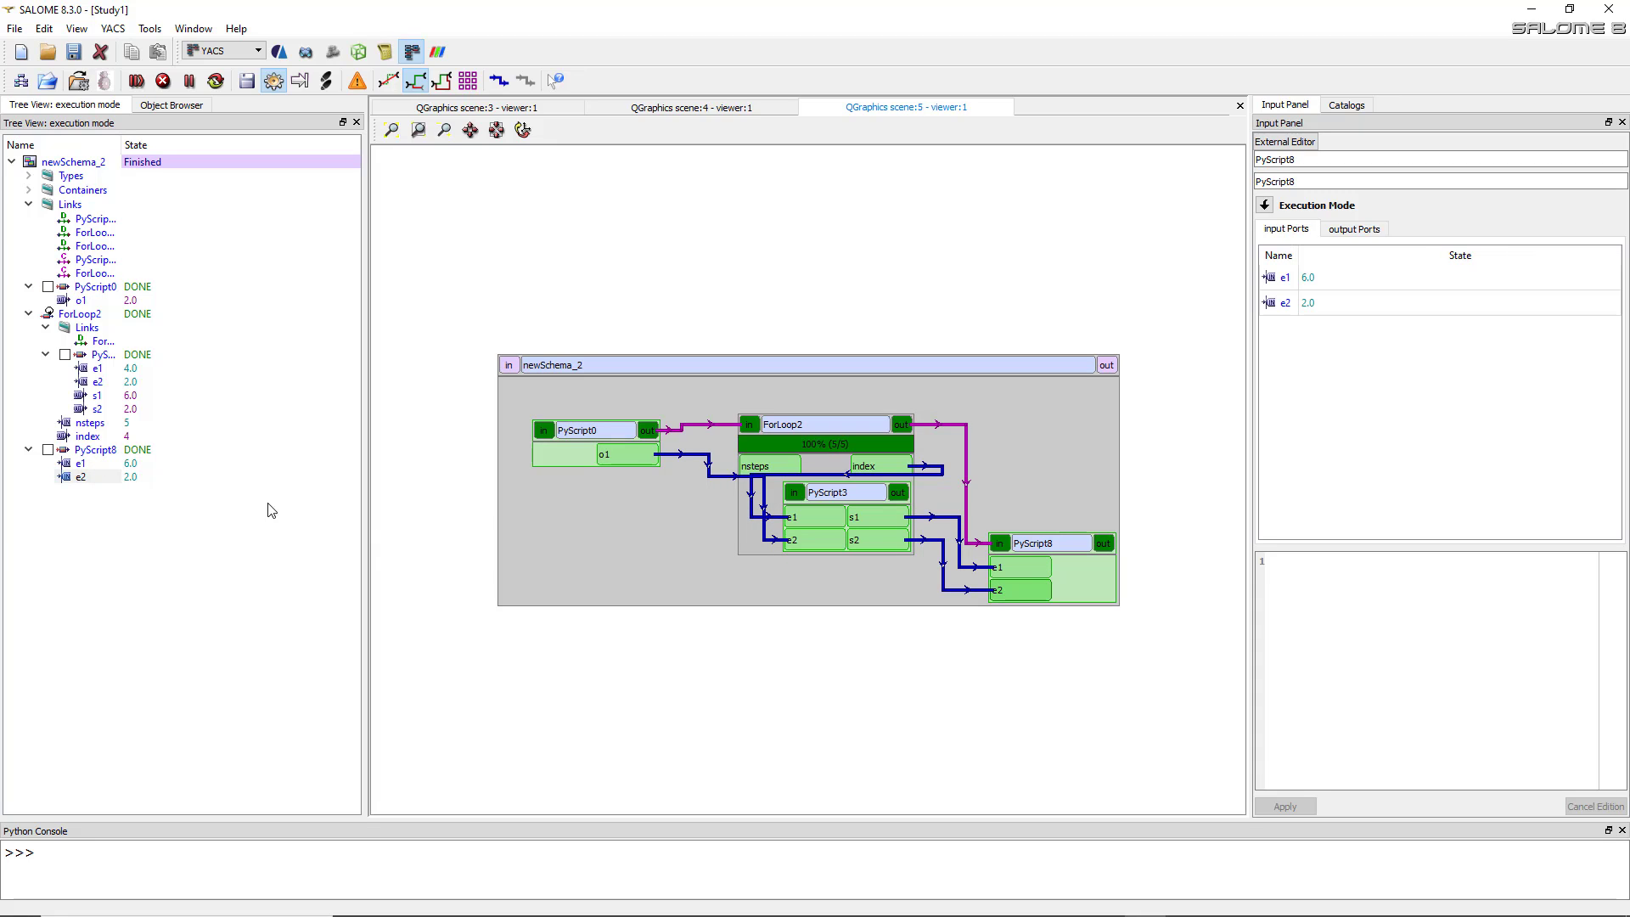
pyautogui.click(106, 465)
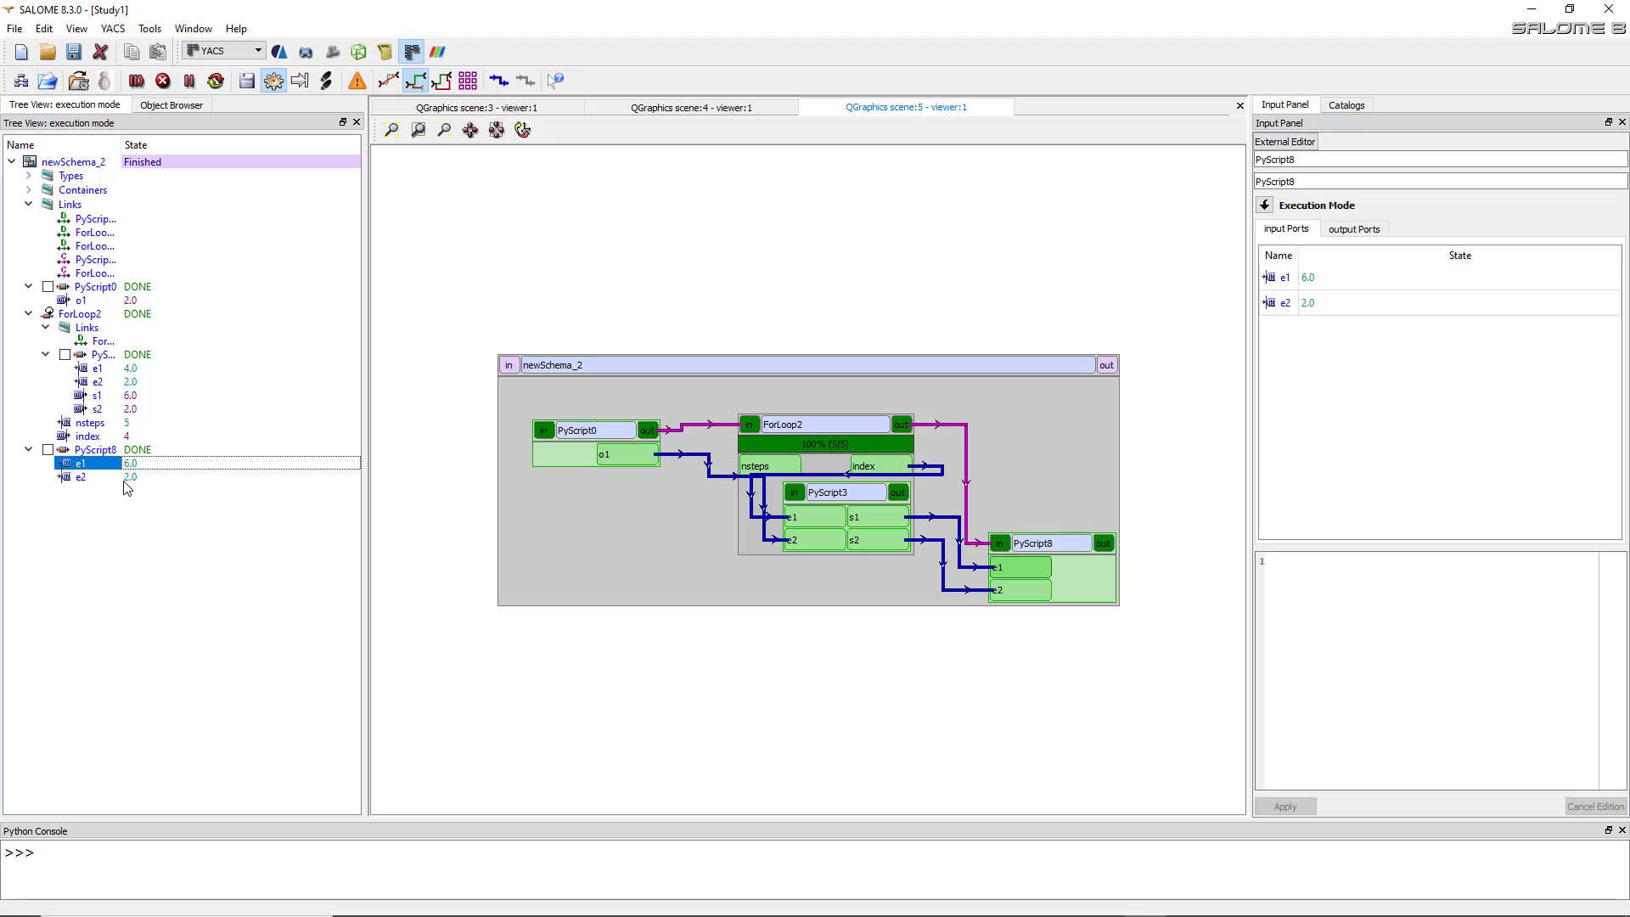
pyautogui.click(125, 480)
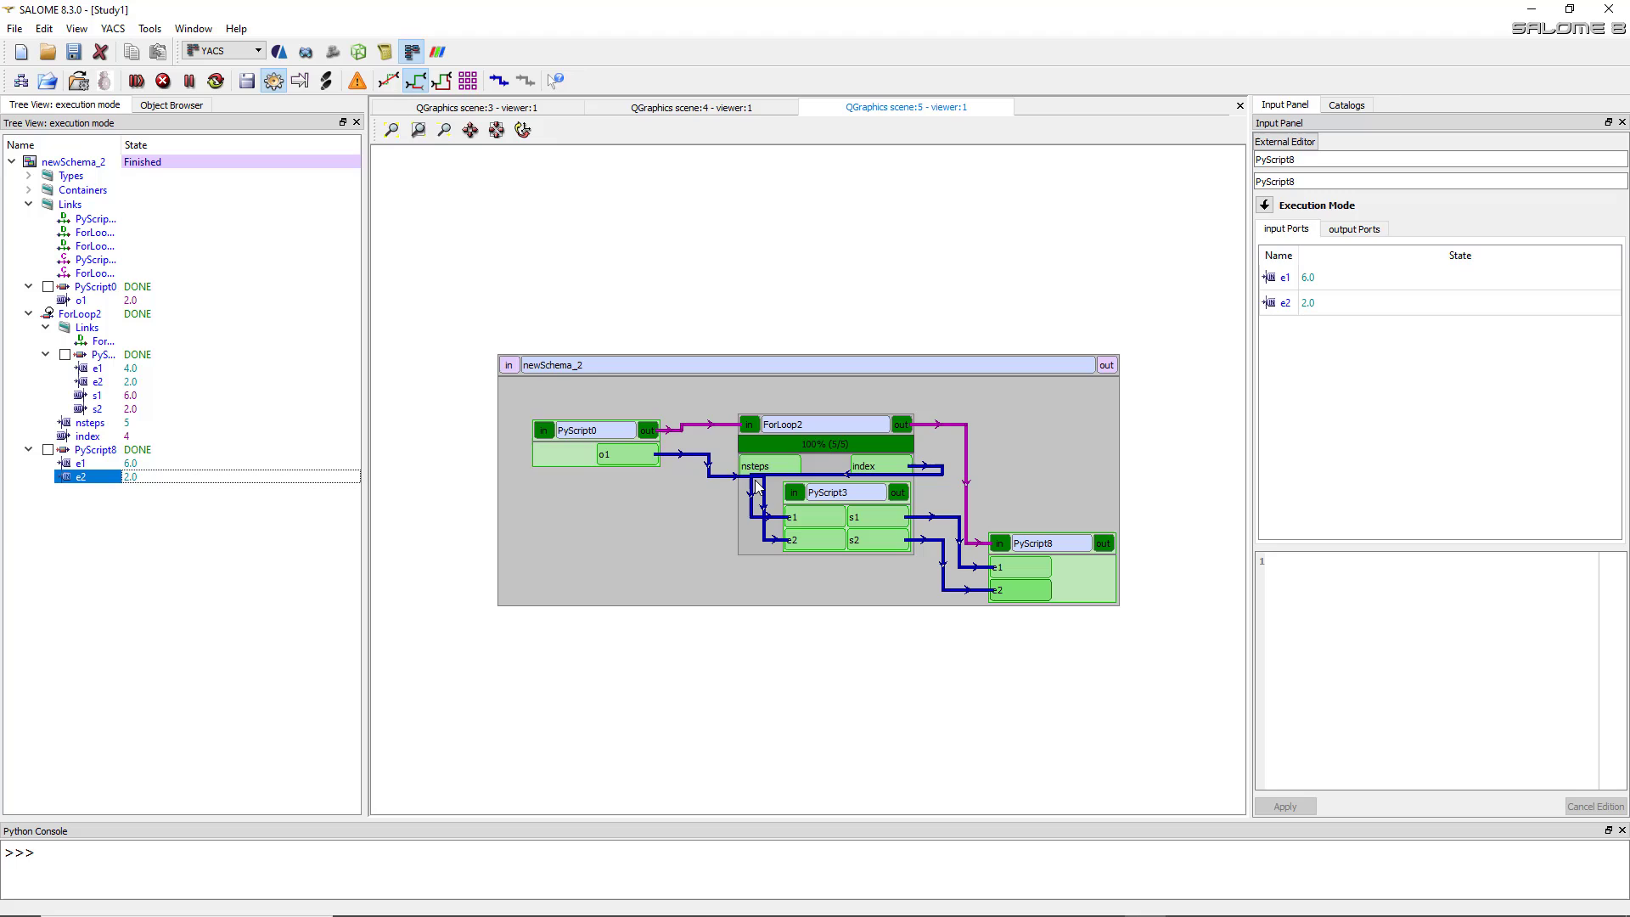
# Restart the schema in step-by-step mode, running PyScript0 and ForLoop2's first iteration
pyautogui.click(330, 81)
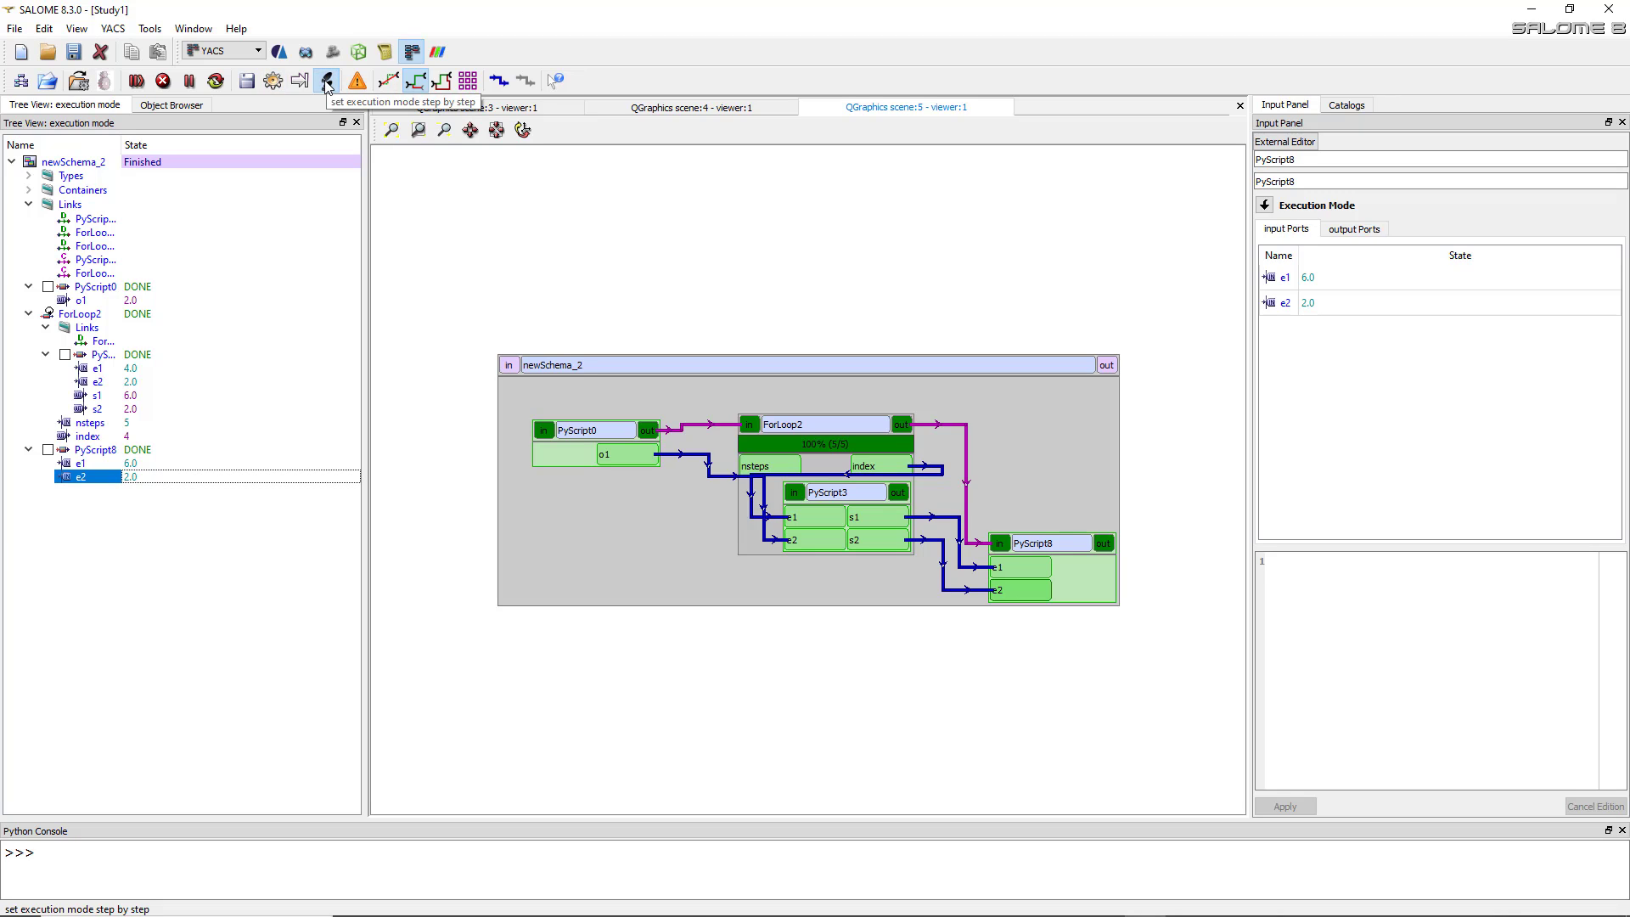
pyautogui.click(136, 82)
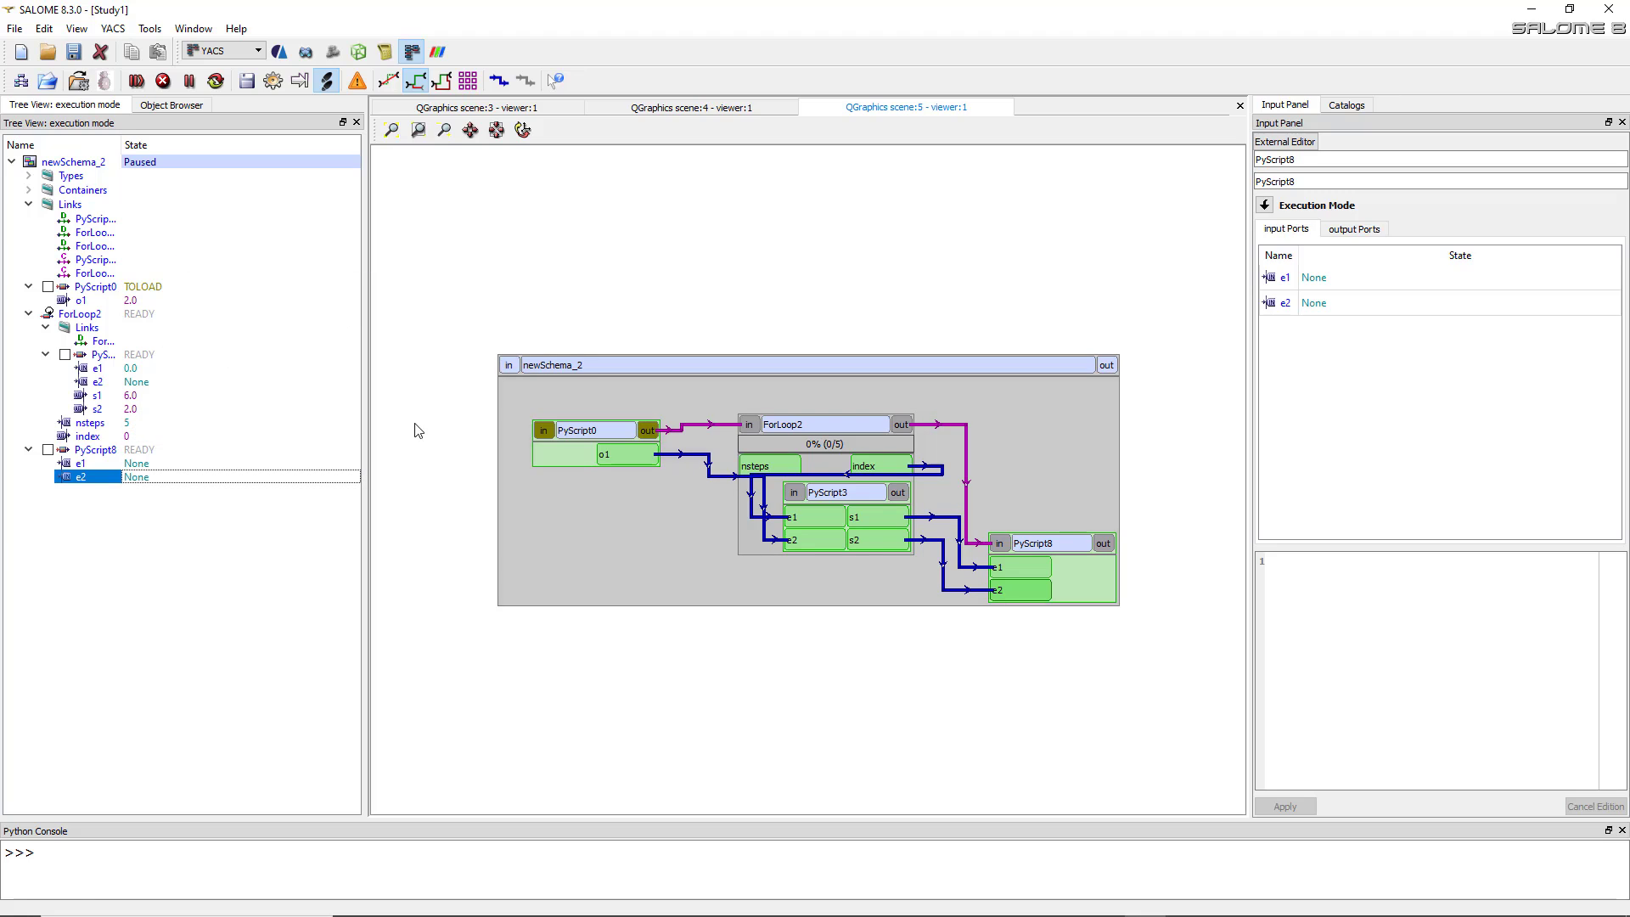
pyautogui.click(141, 81)
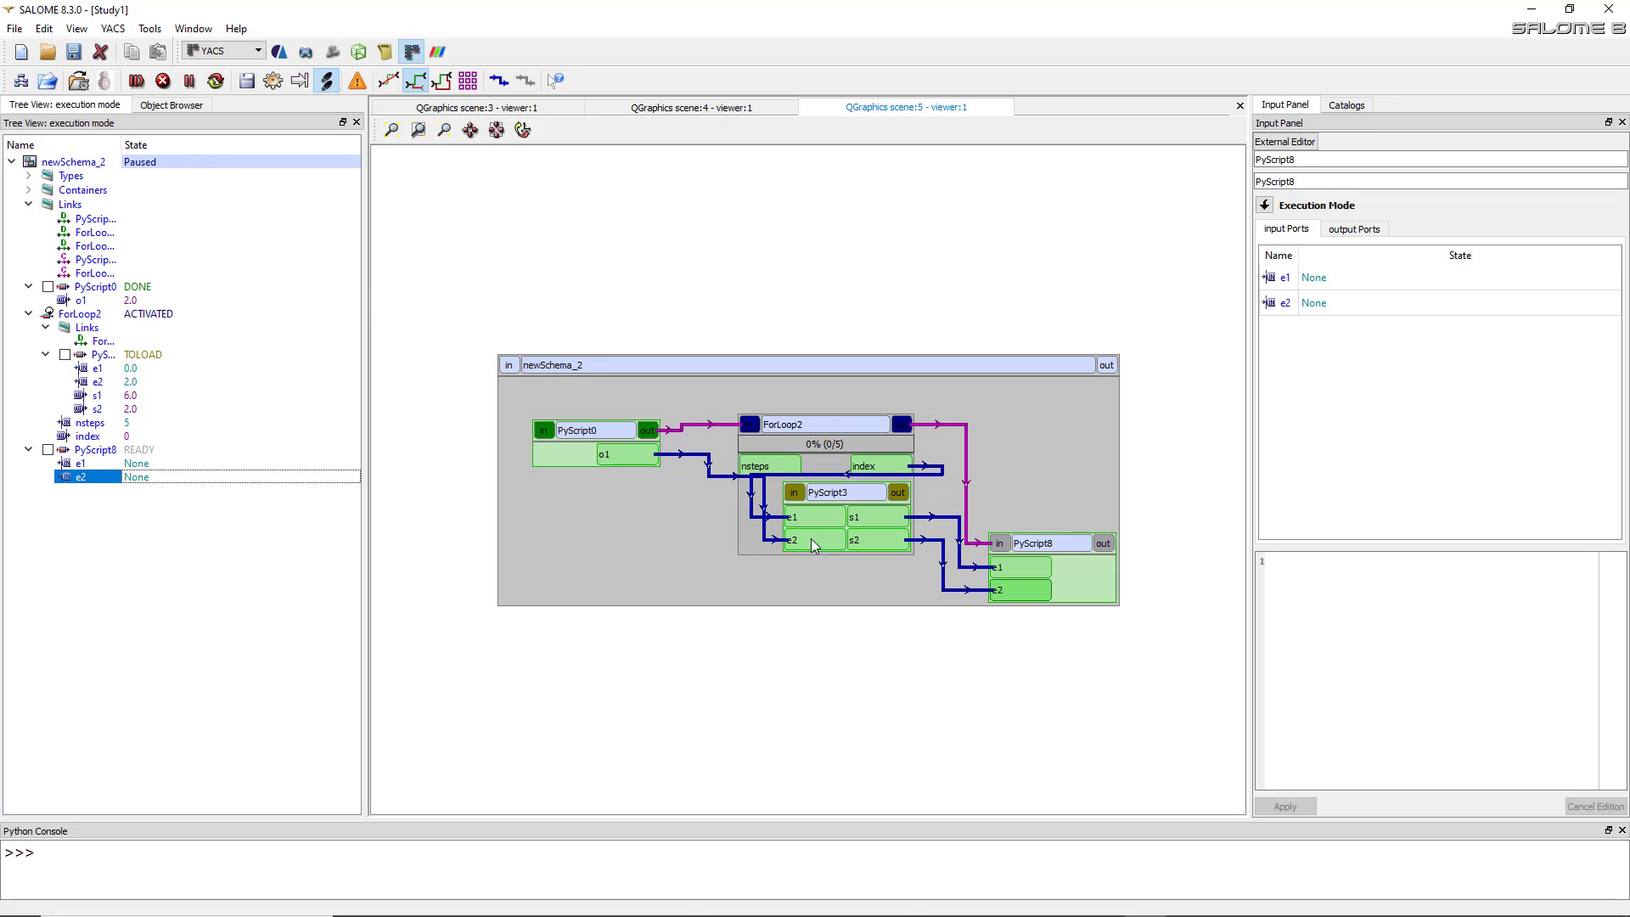
pyautogui.click(139, 81)
# Check the loop-index link and PyScript3's e1, e2 and s2 values, then advance to iteration two
pyautogui.click(102, 341)
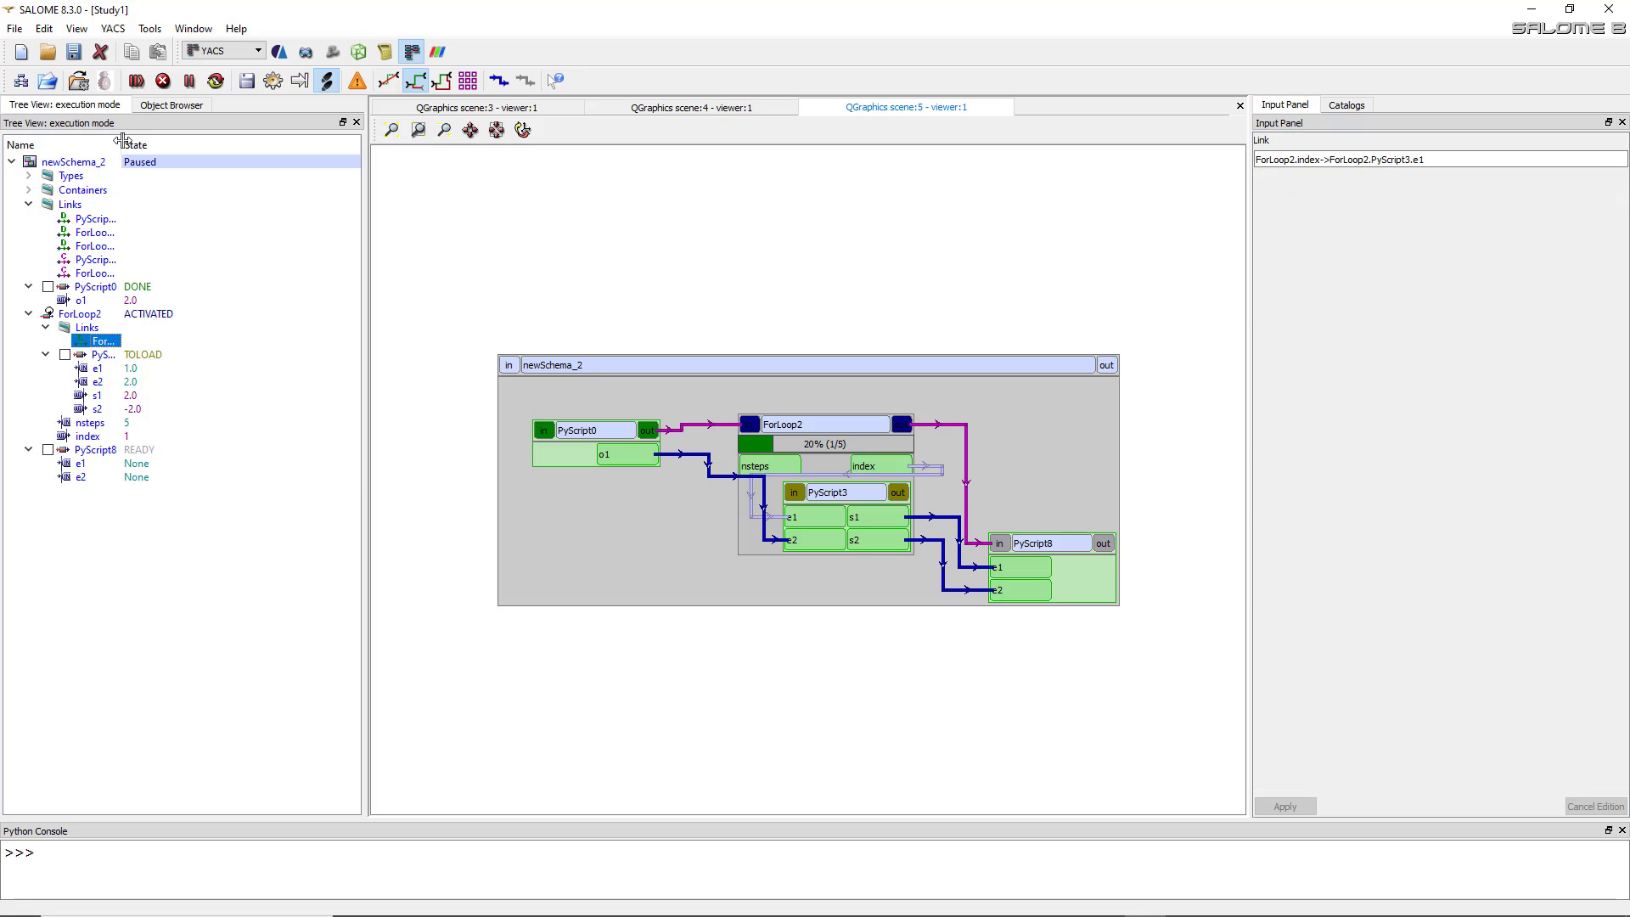
pyautogui.moveTo(167, 149); pyautogui.dragTo(161, 187)
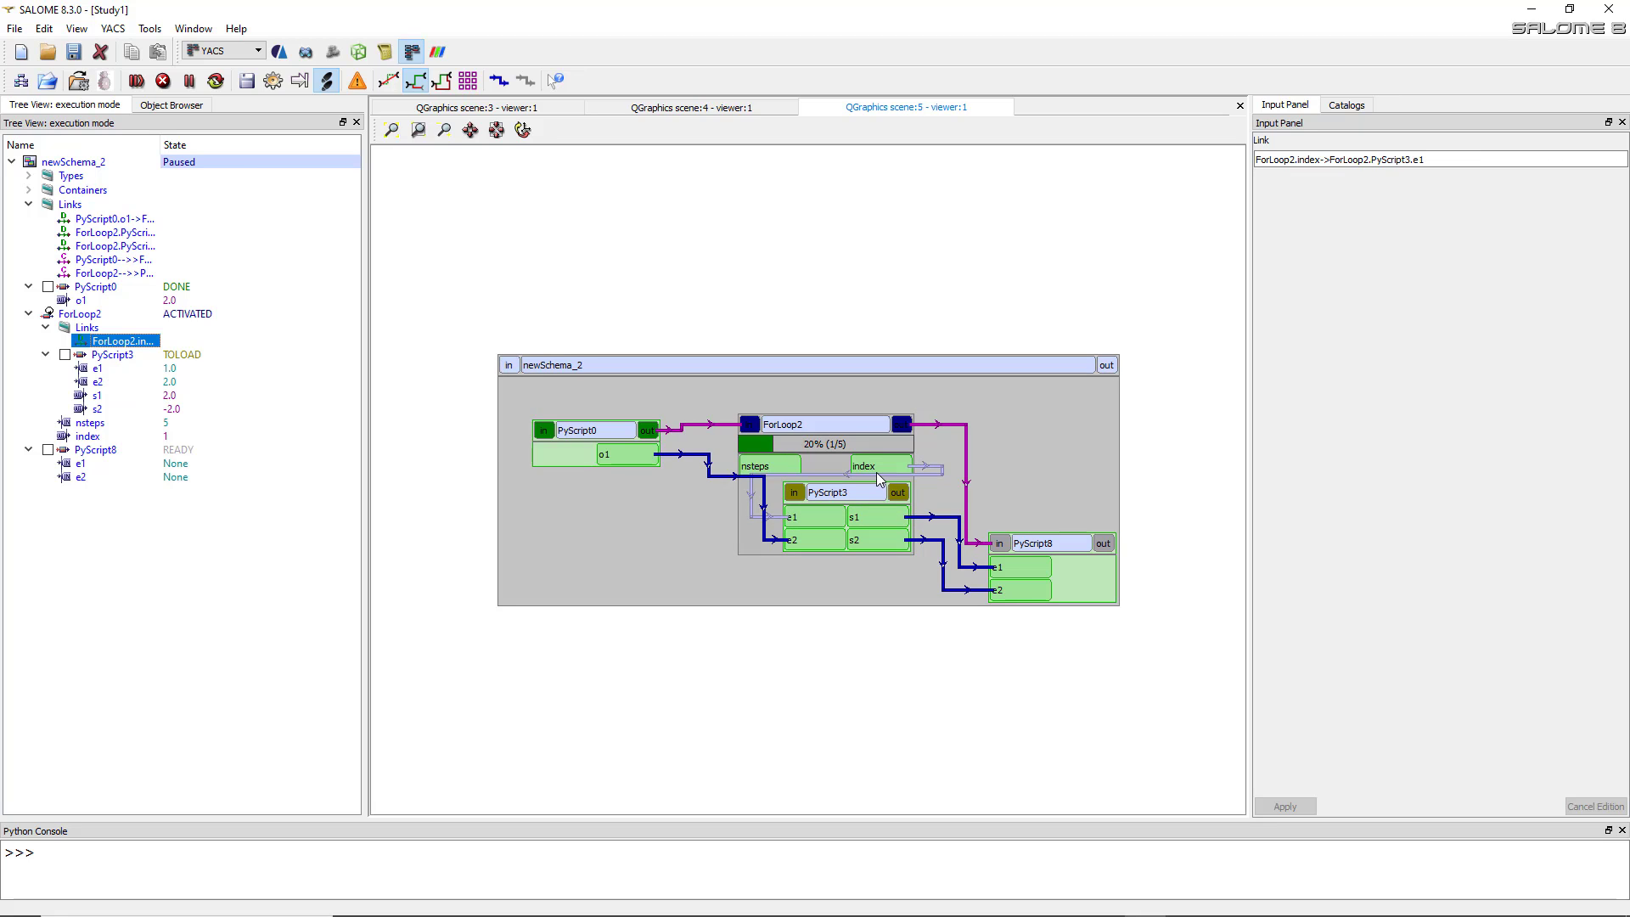
pyautogui.click(180, 372)
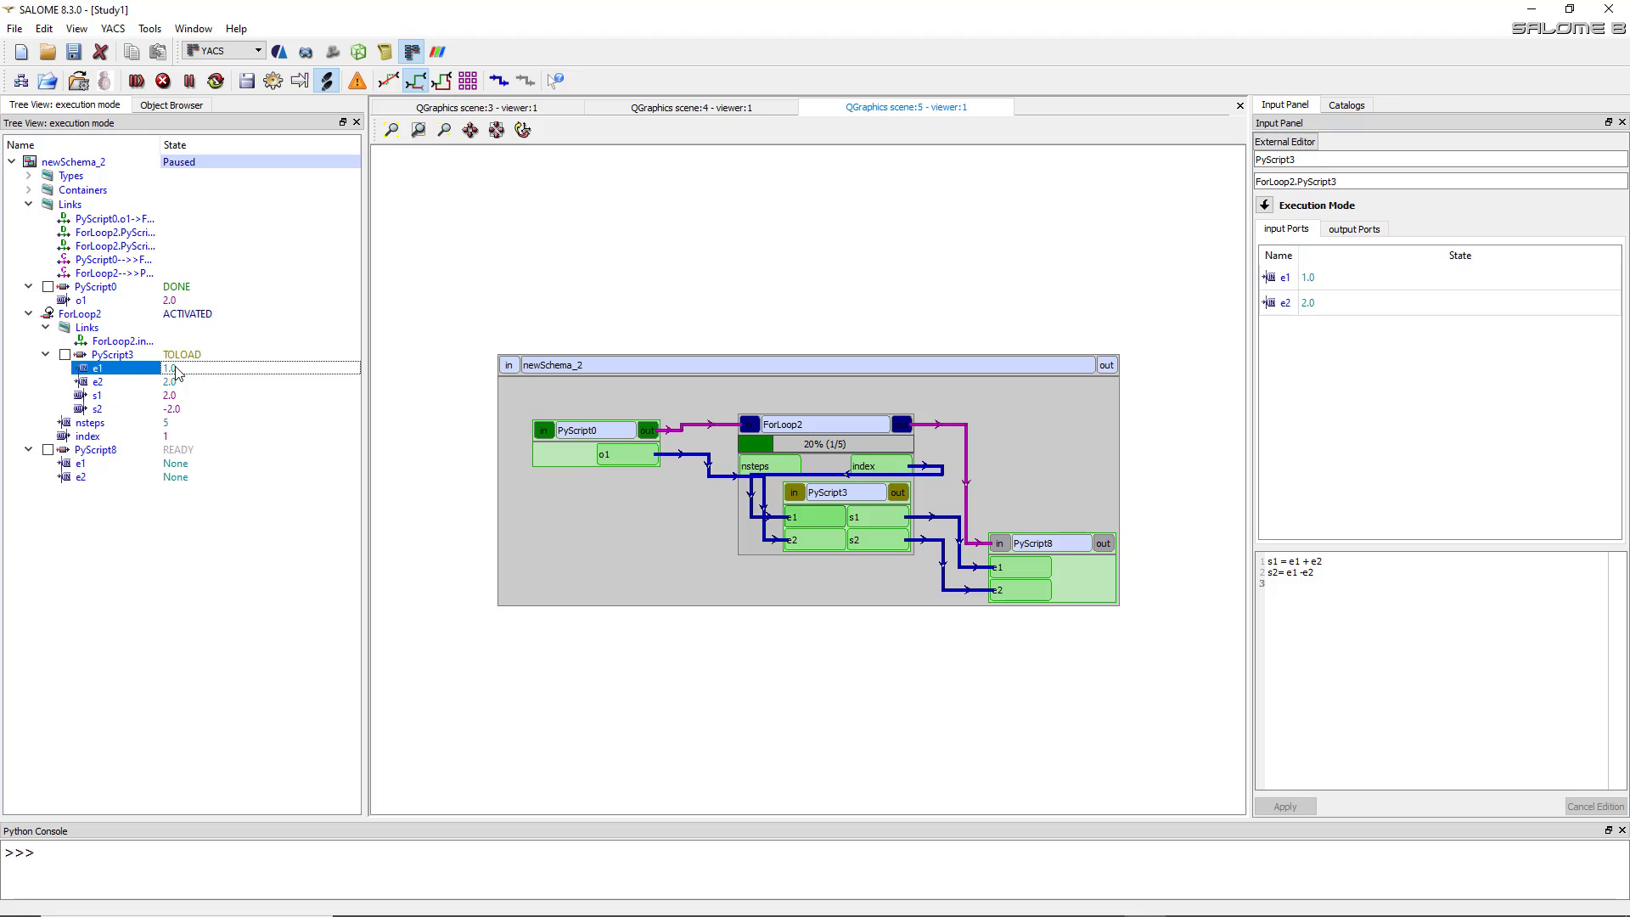
pyautogui.click(174, 384)
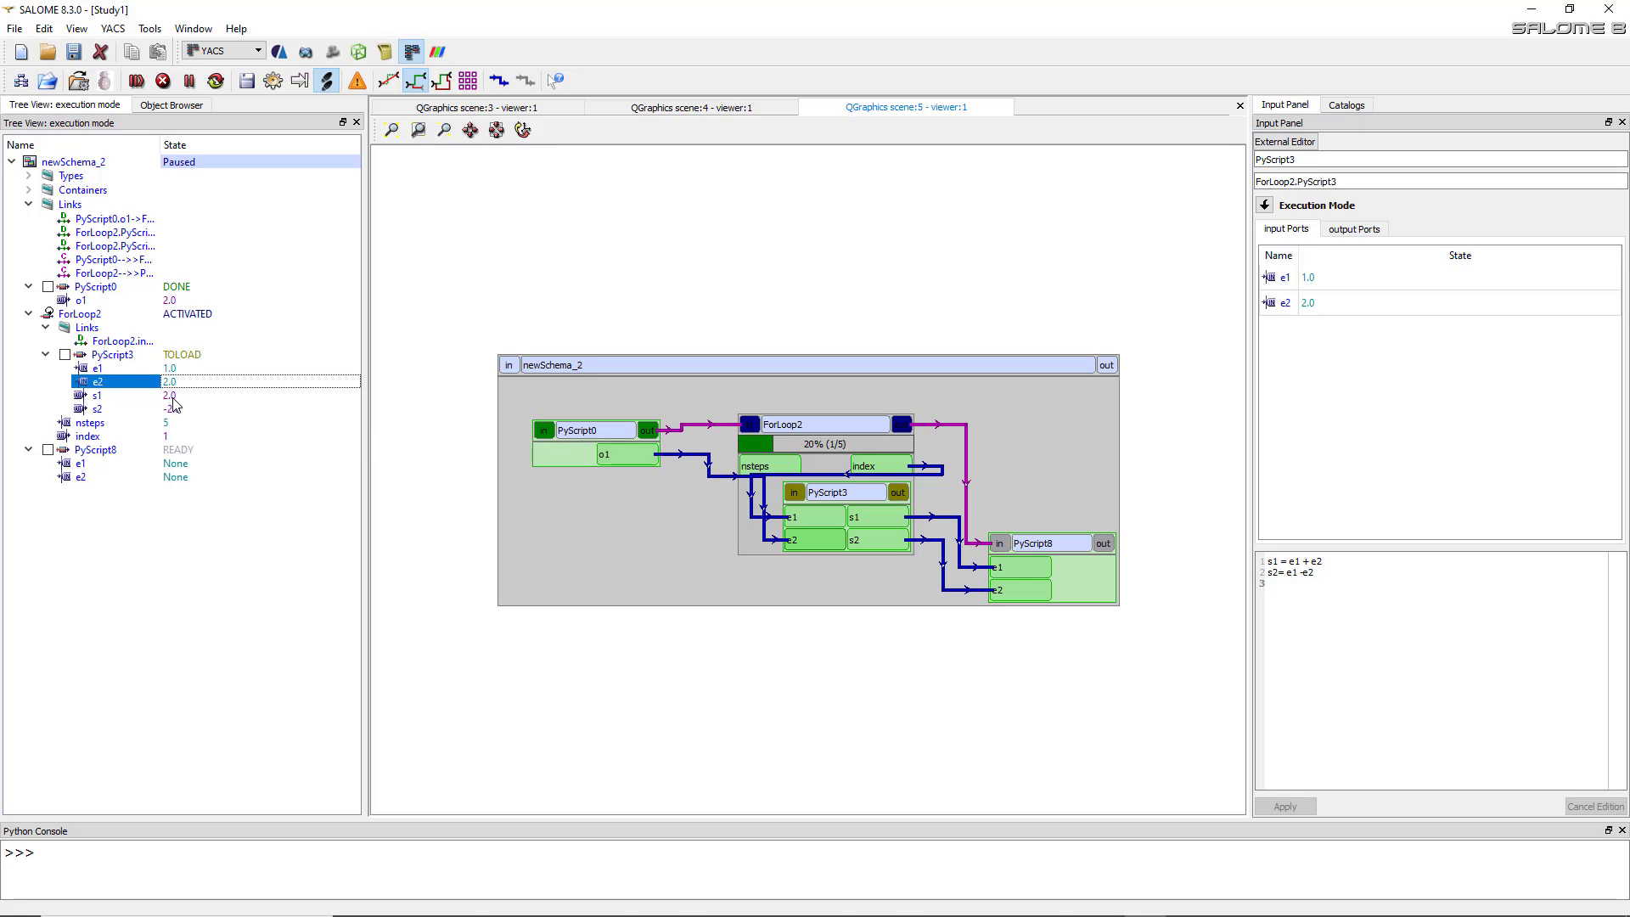
pyautogui.click(116, 407)
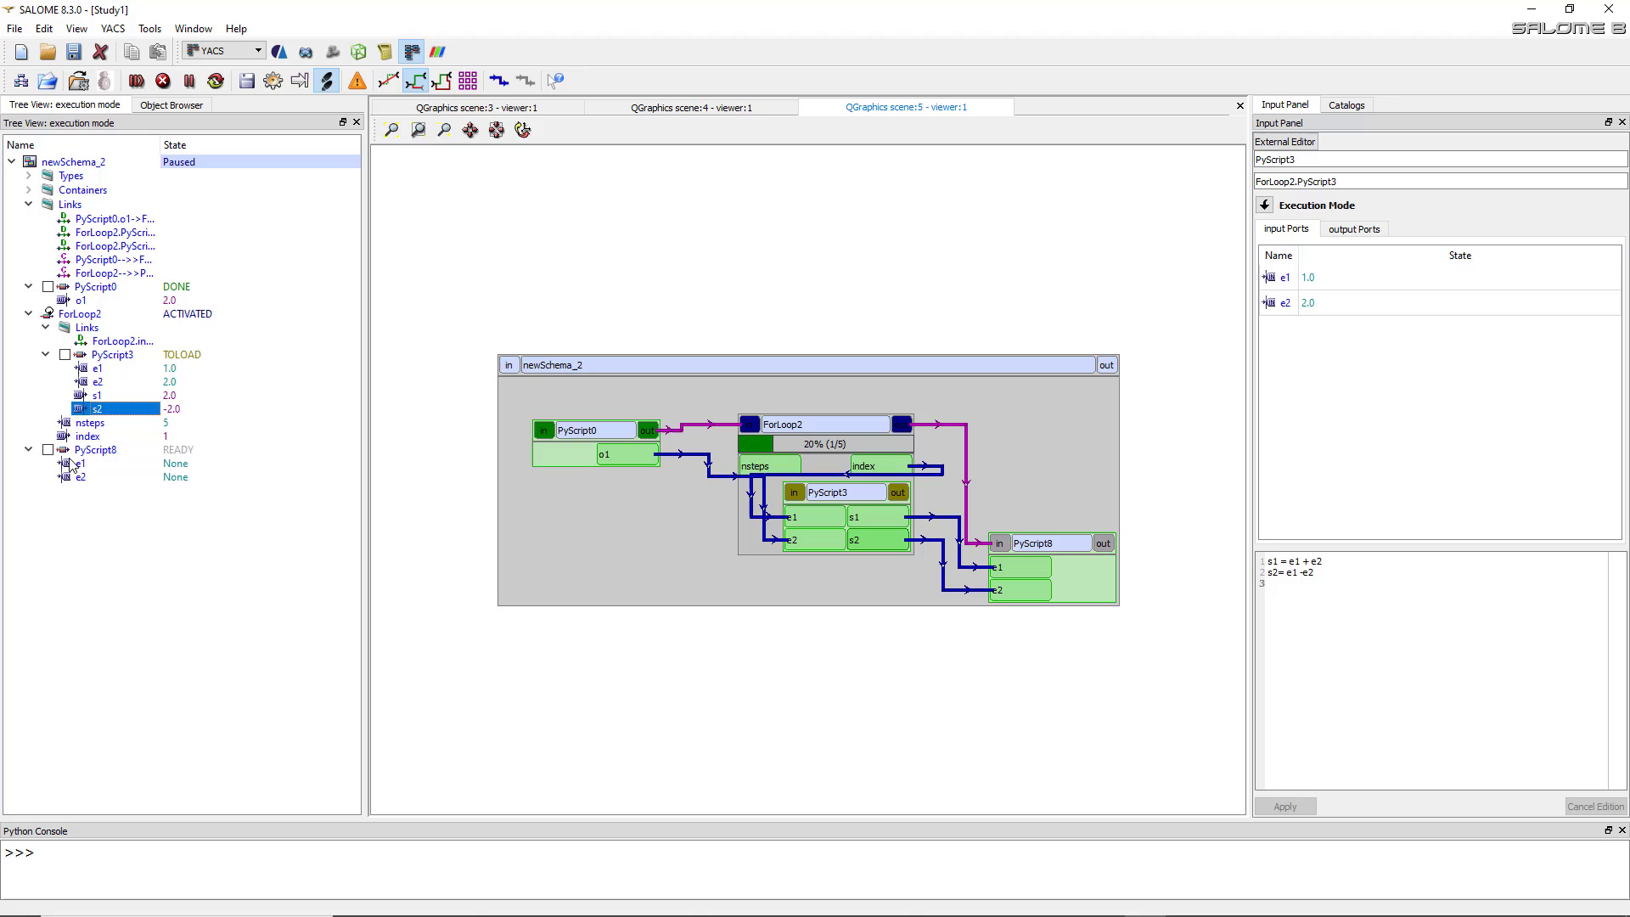
pyautogui.click(136, 80)
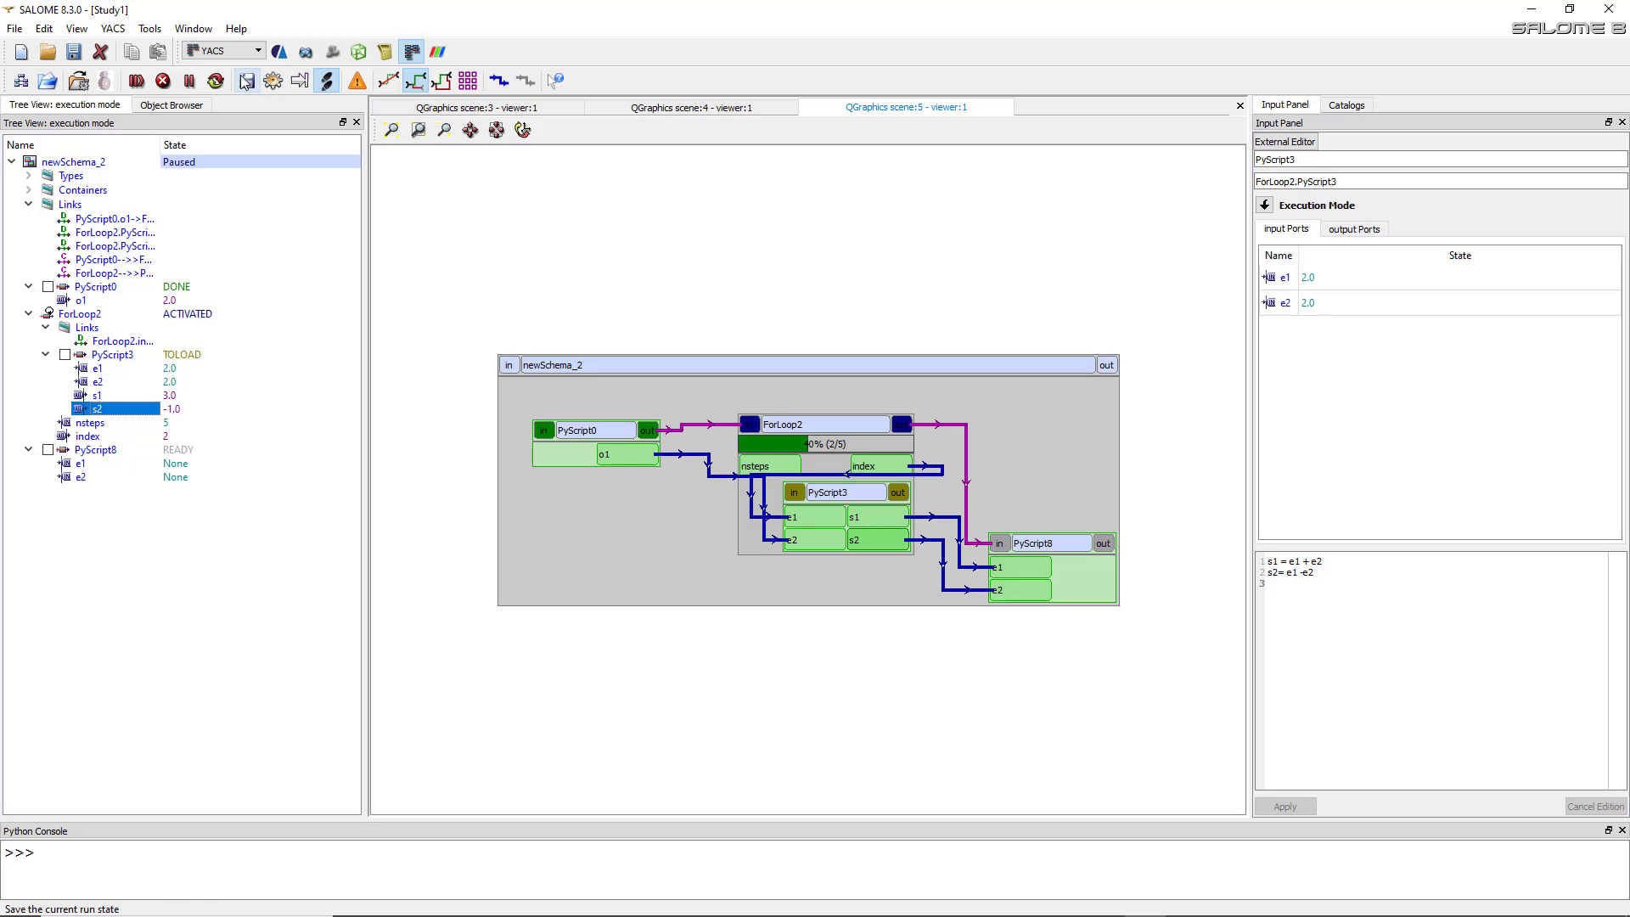
# Step ForLoop2 through iterations three to five to reach 5/5, confirming s1=6.0 and s2=2.0
pyautogui.click(147, 88)
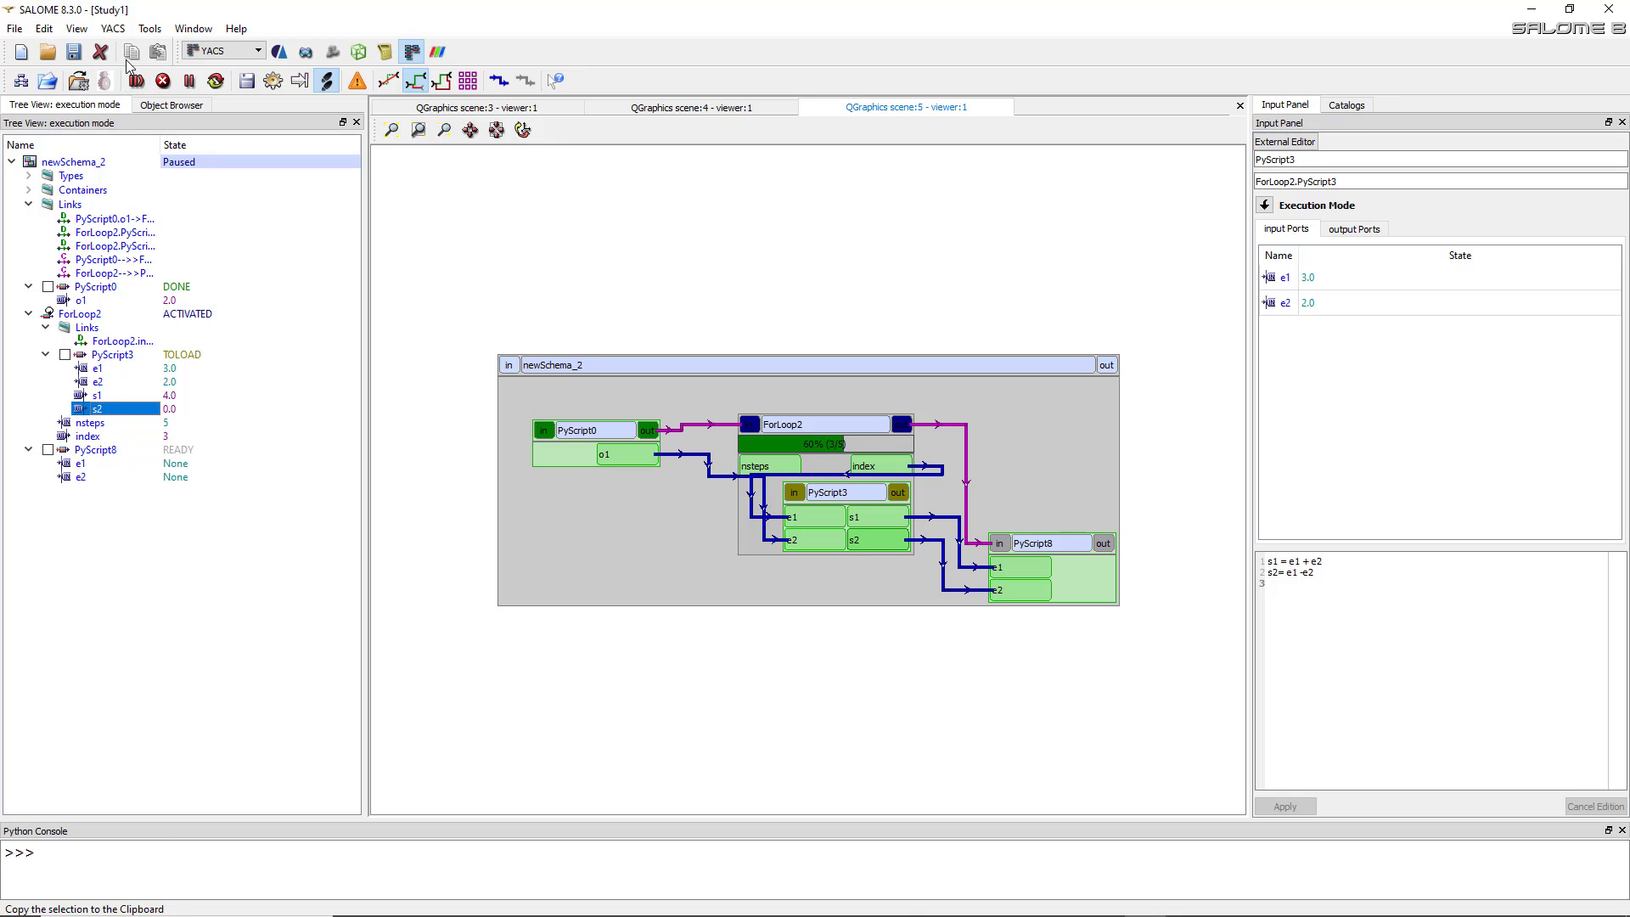
pyautogui.click(136, 80)
pyautogui.click(136, 80)
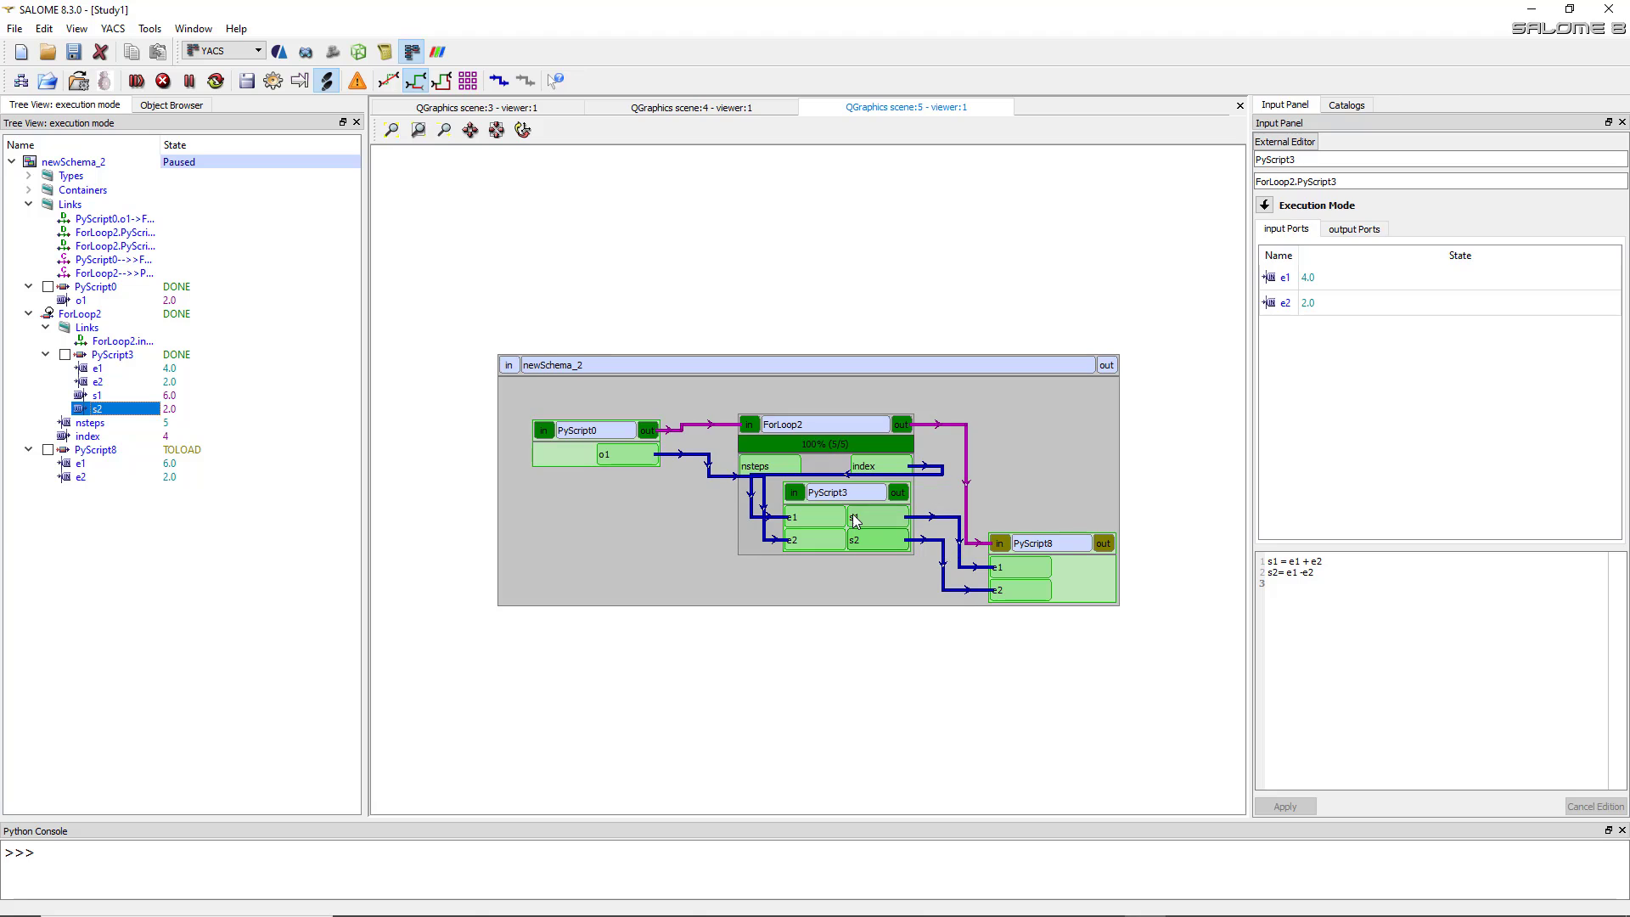
pyautogui.moveTo(1022, 577)
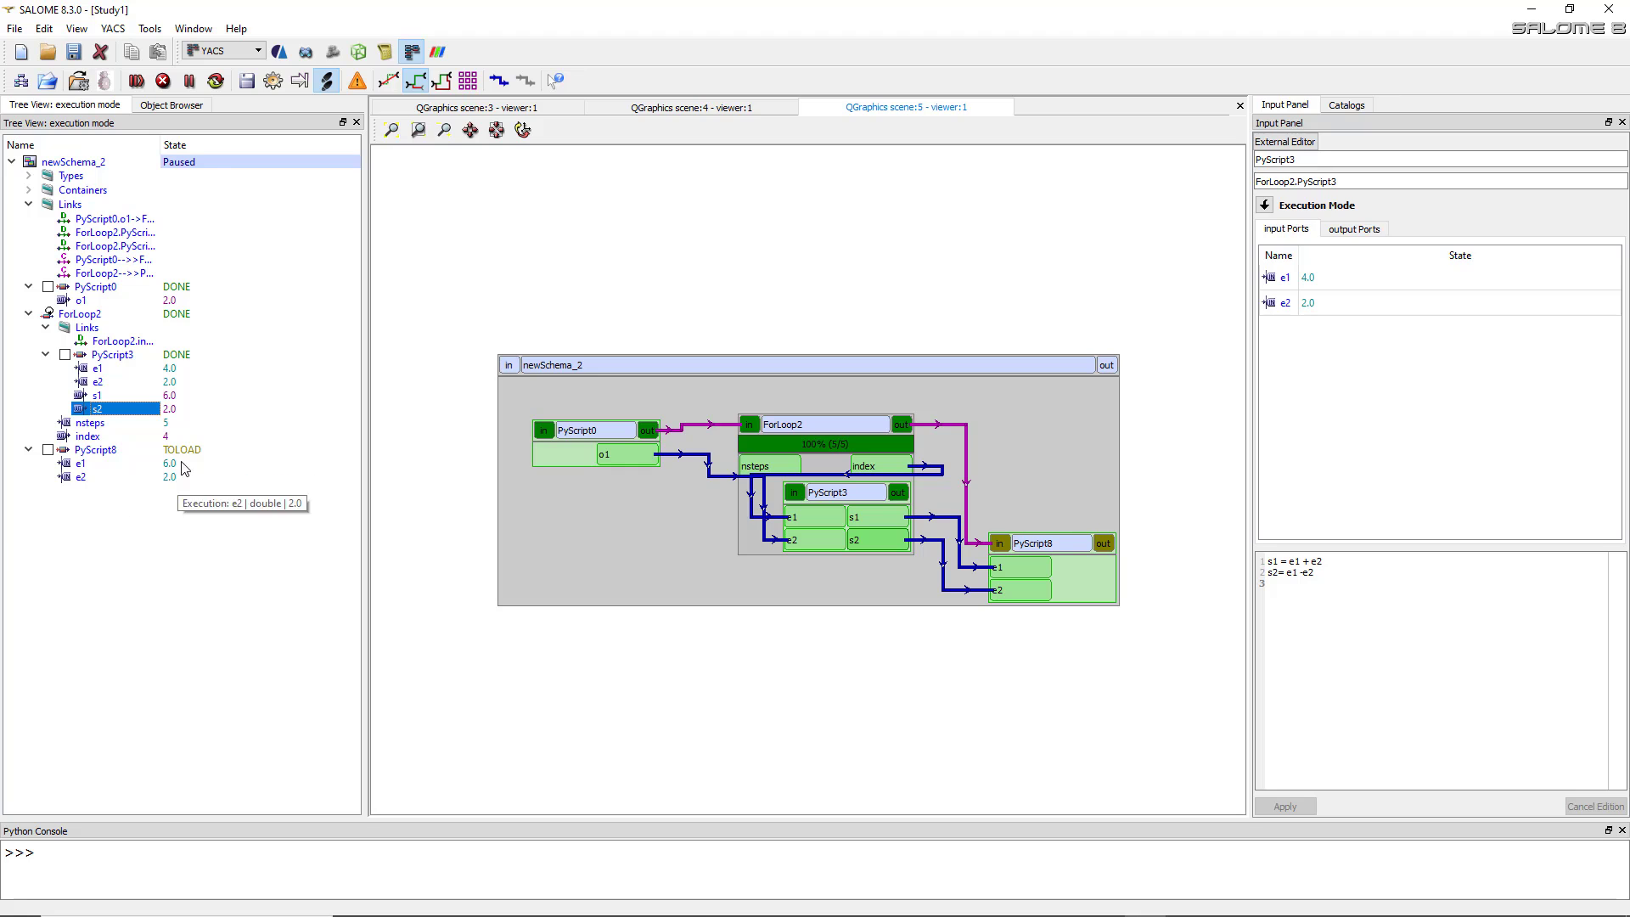
pyautogui.moveTo(100, 464)
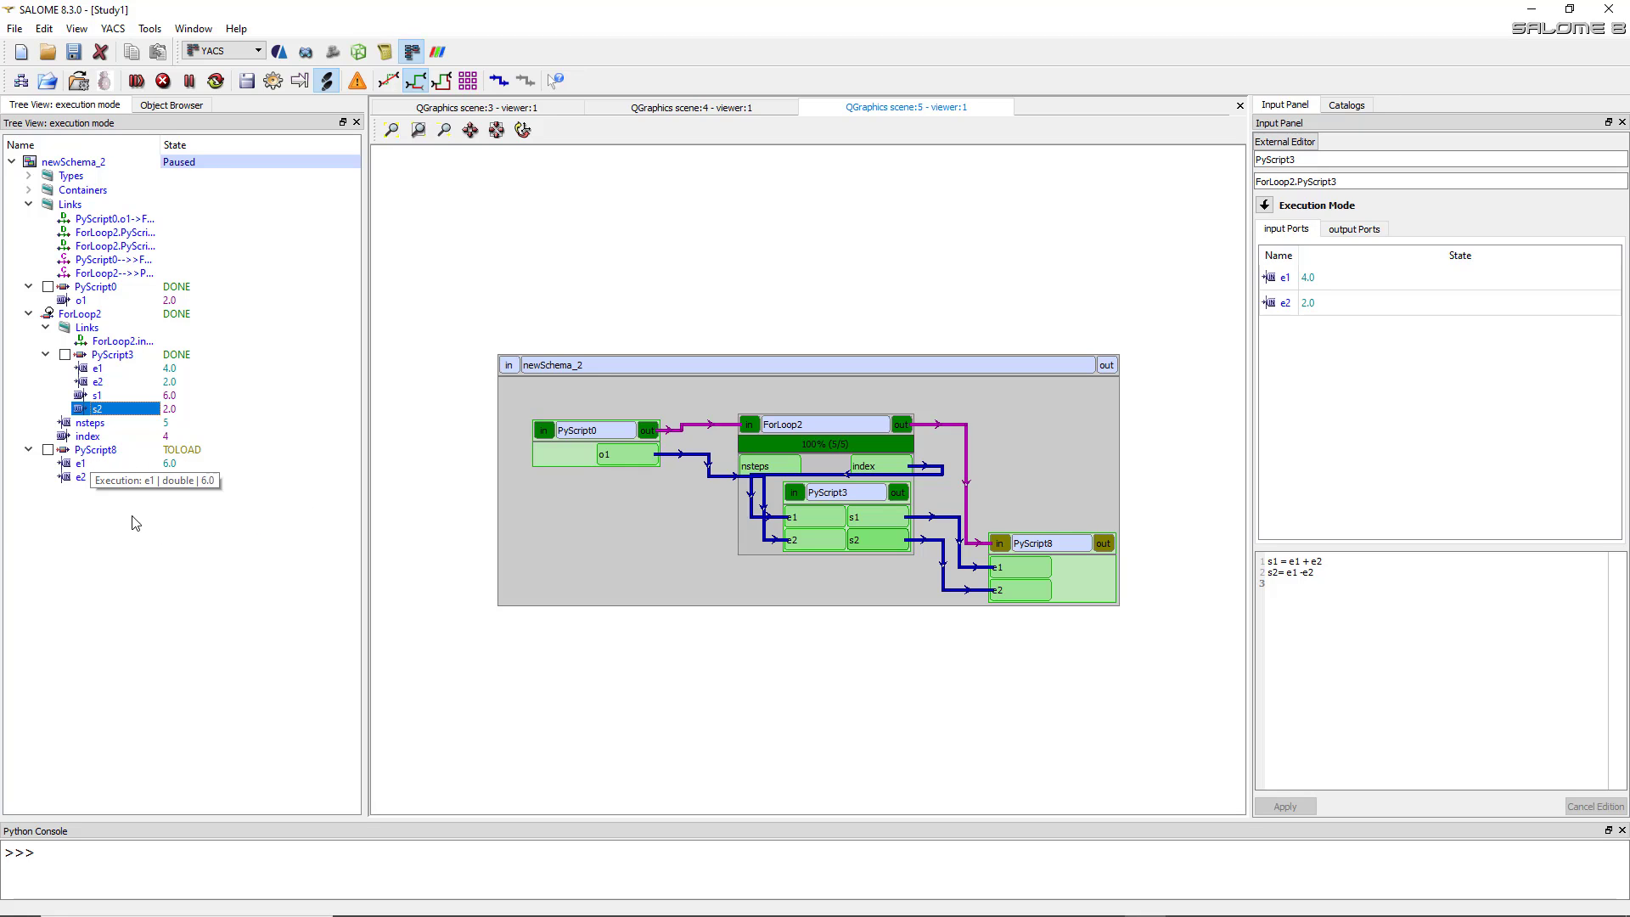
pyautogui.moveTo(180, 490)
pyautogui.moveTo(840, 605)
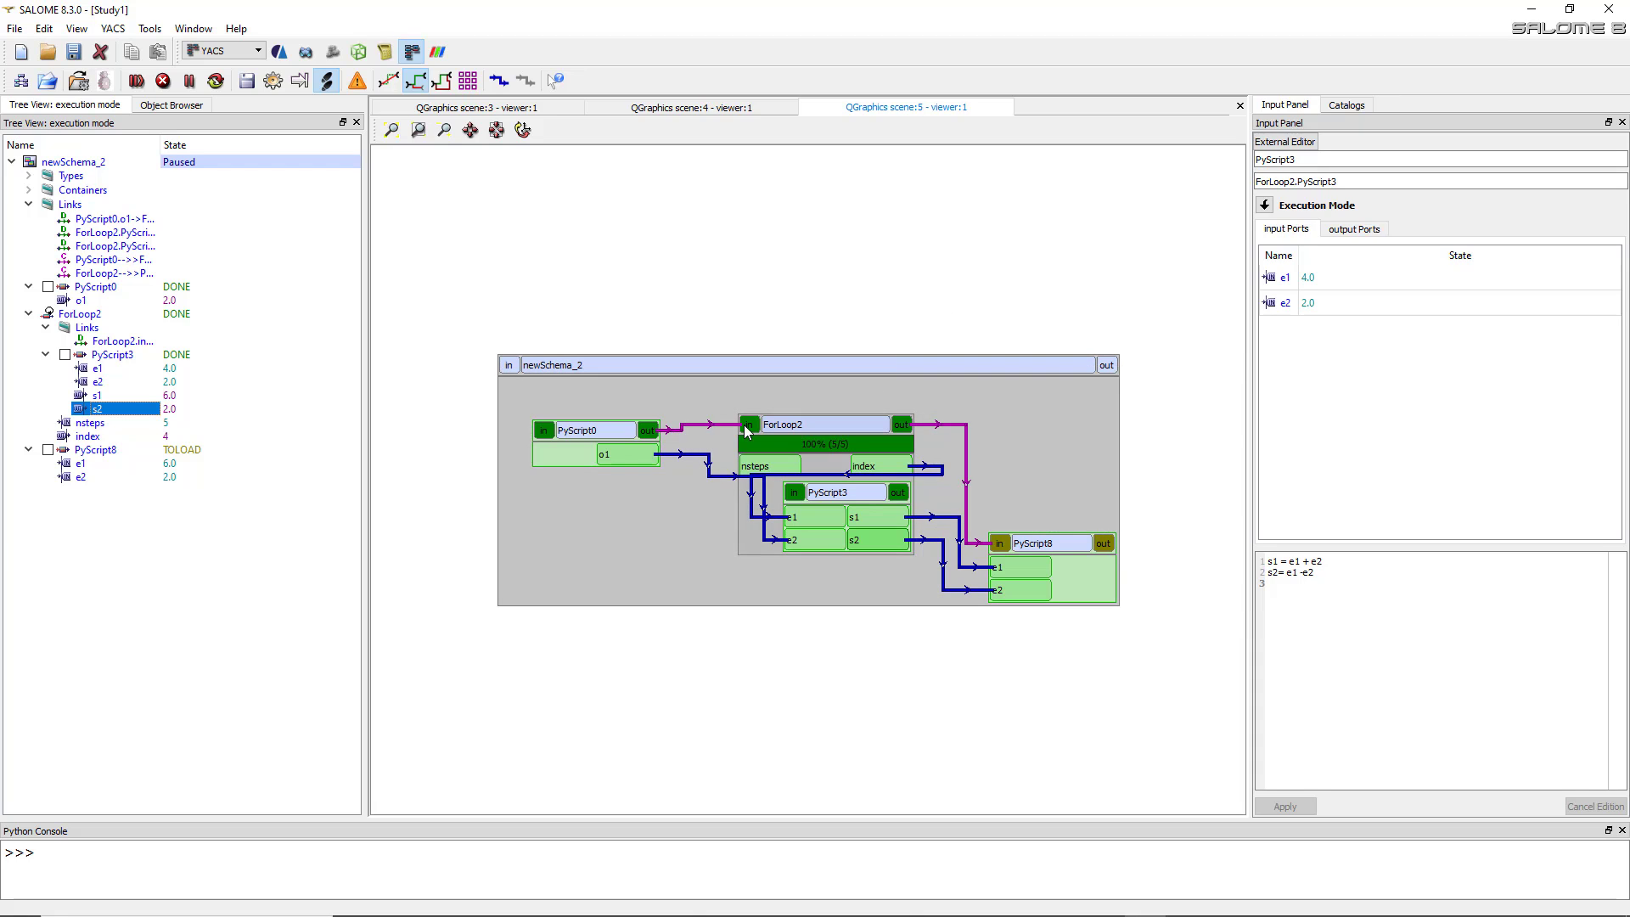
pyautogui.moveTo(822, 539)
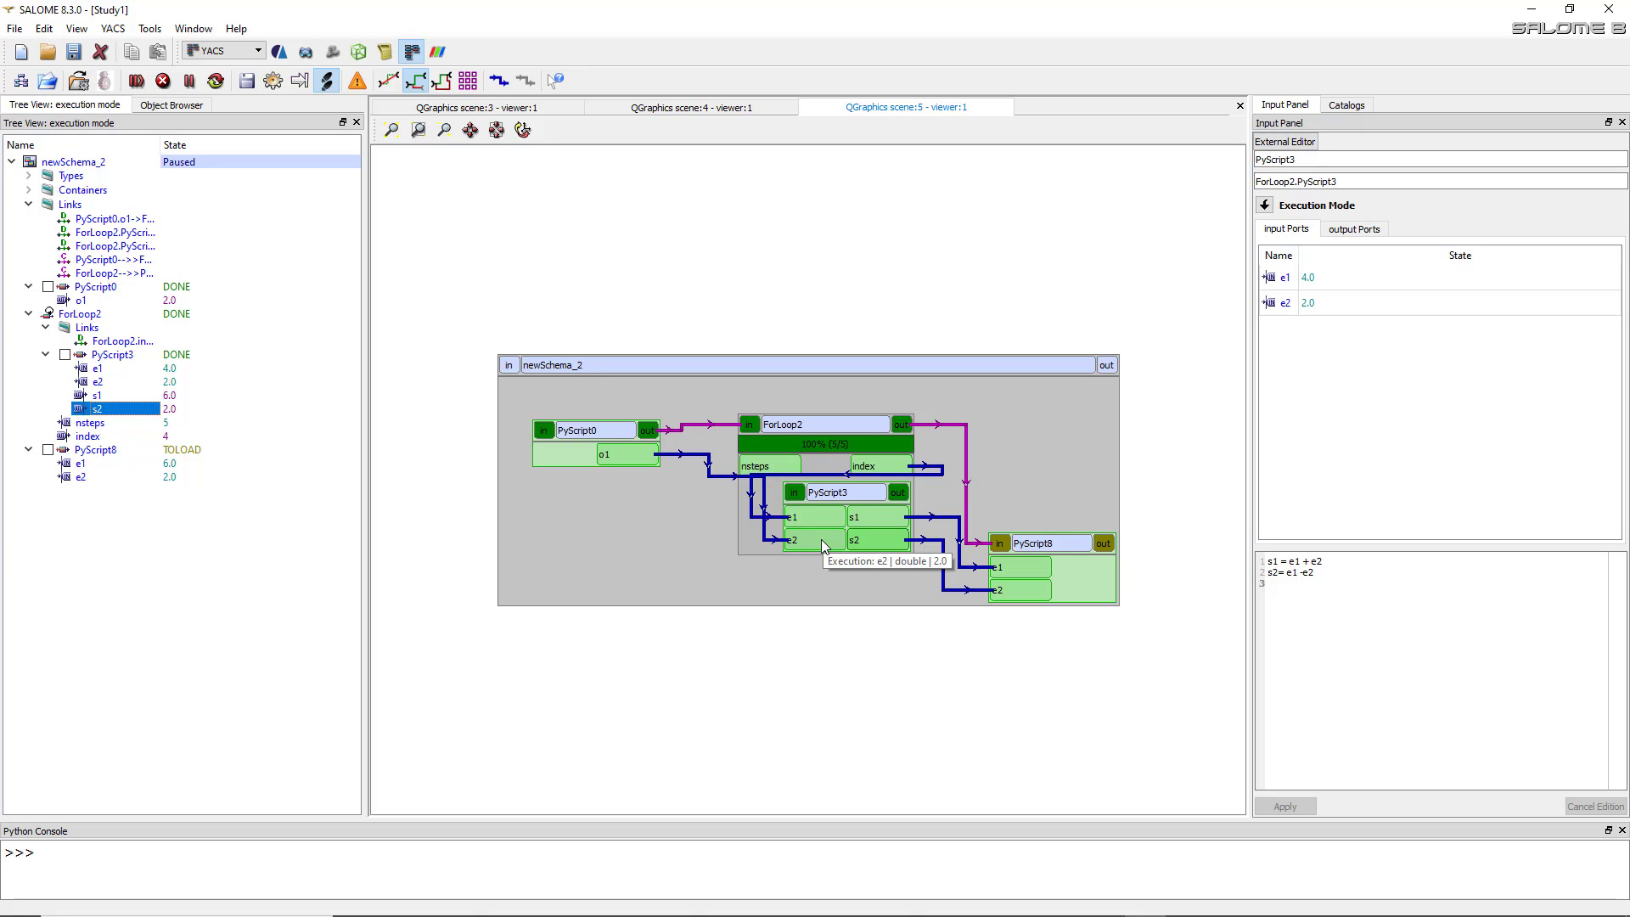
# Show PyScript8's inputs e1=6.0 and e2=2.0, then PyScript0's script o1 = 2.0
pyautogui.click(1053, 548)
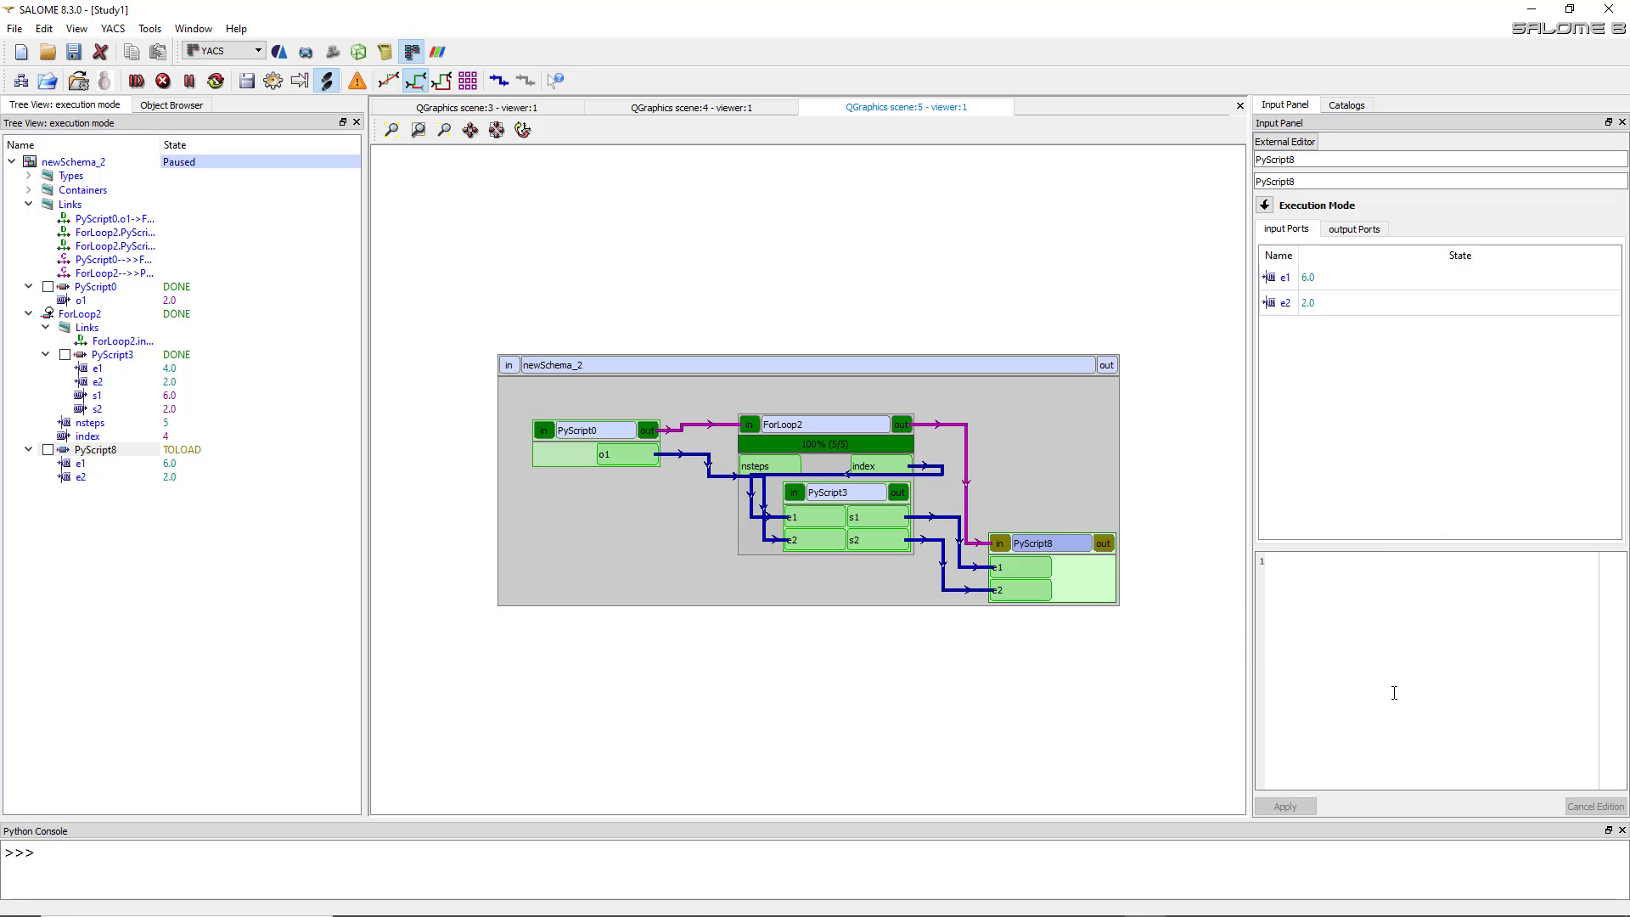
pyautogui.click(578, 431)
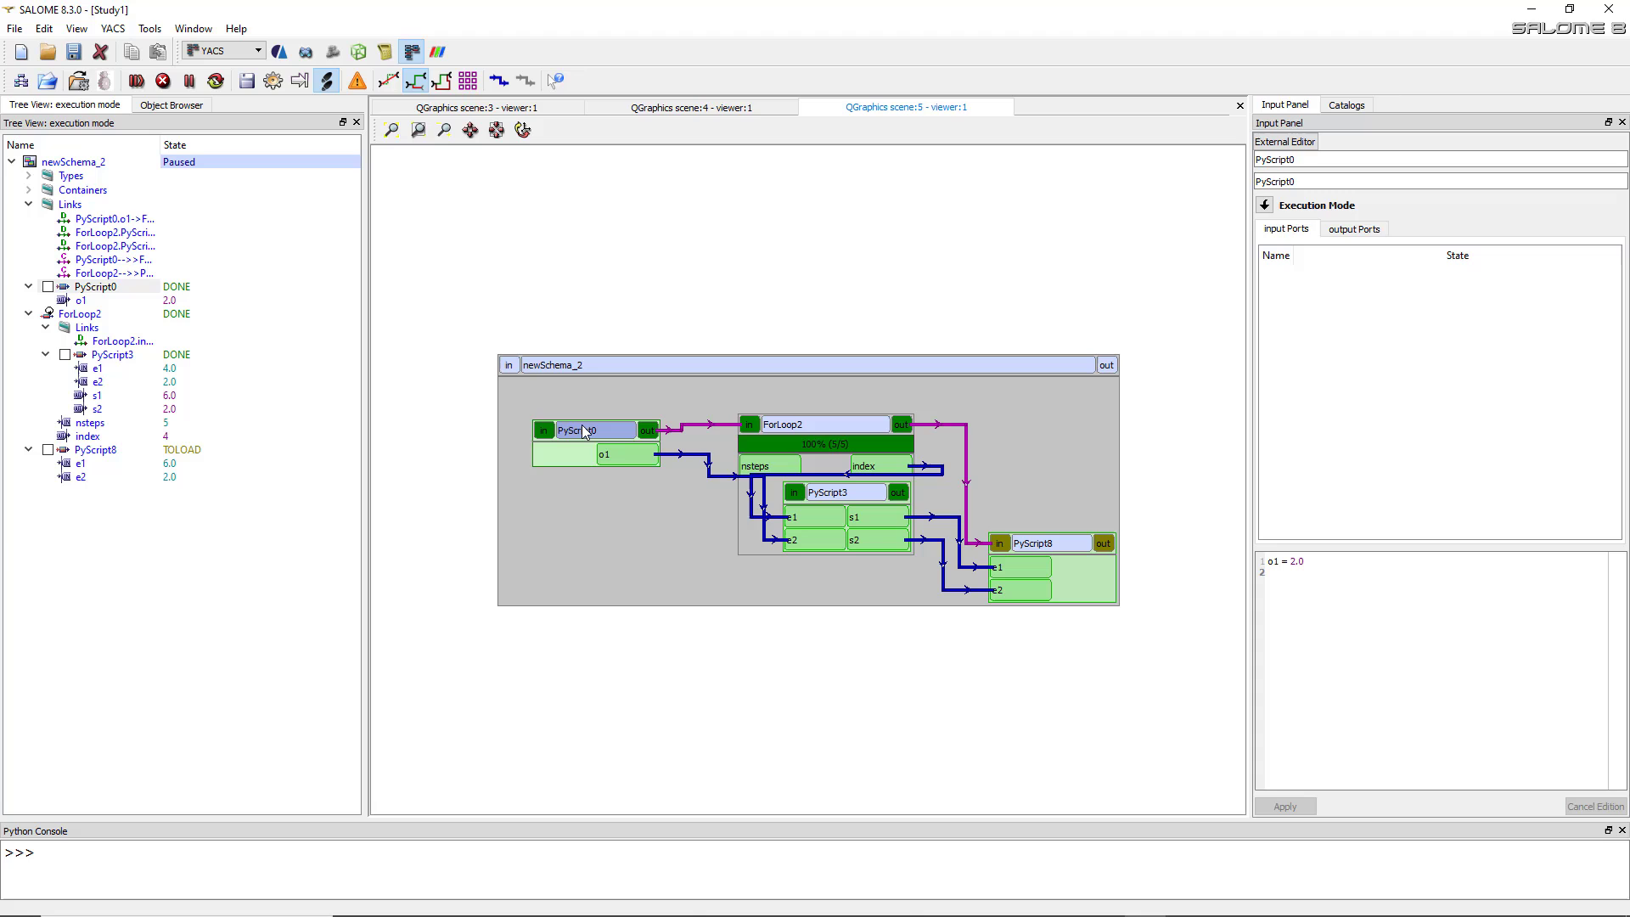
pyautogui.moveTo(583, 431)
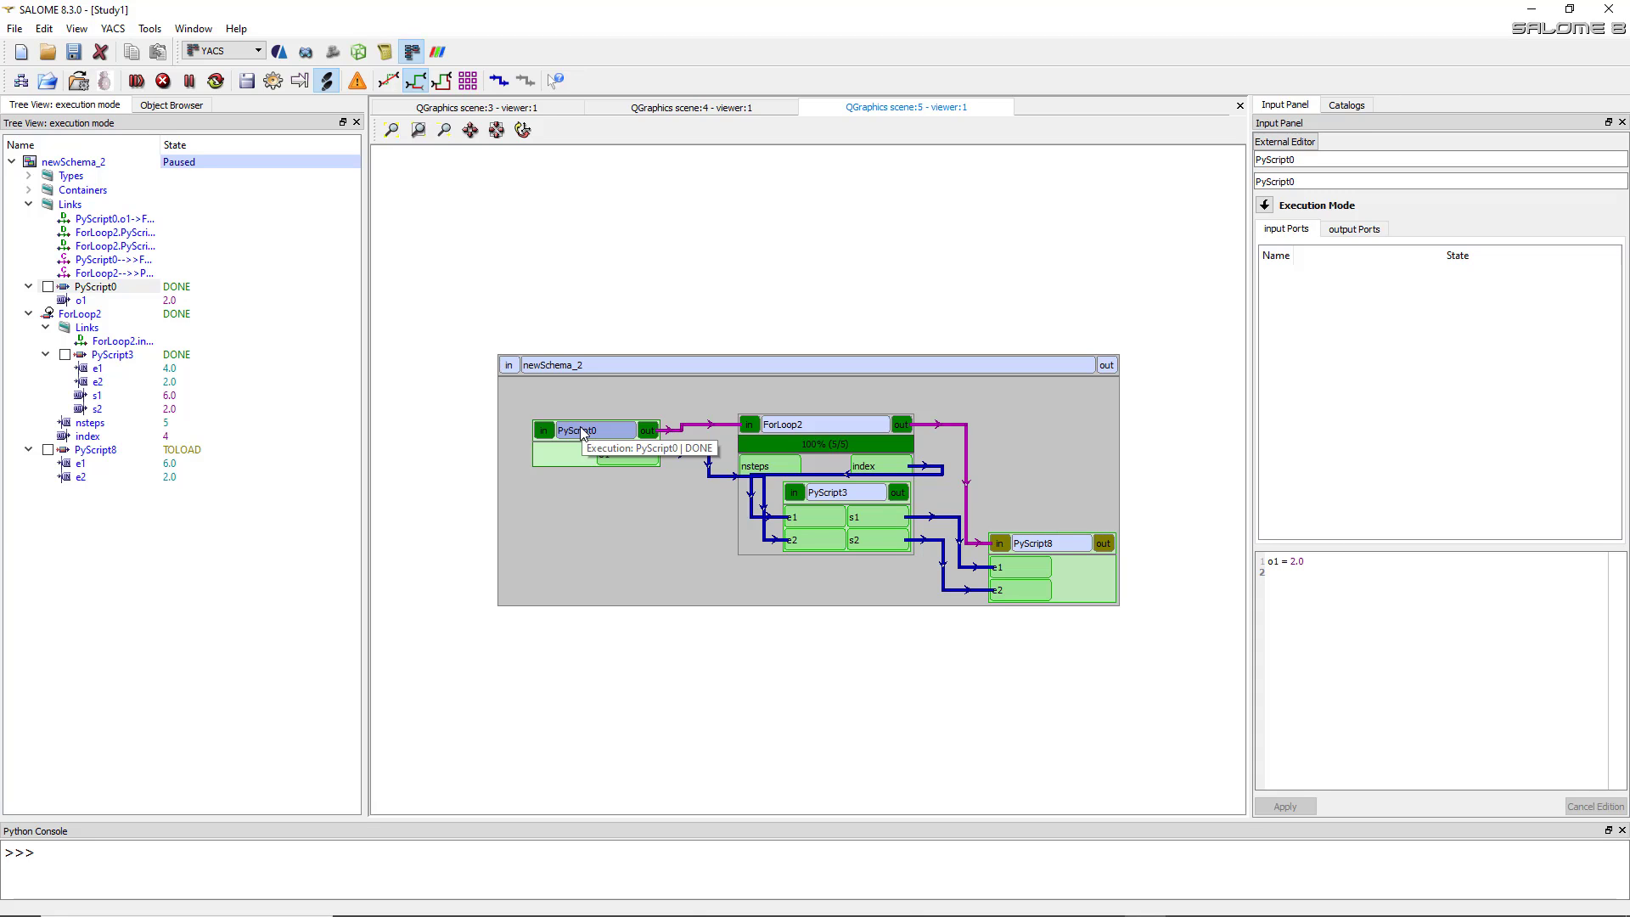